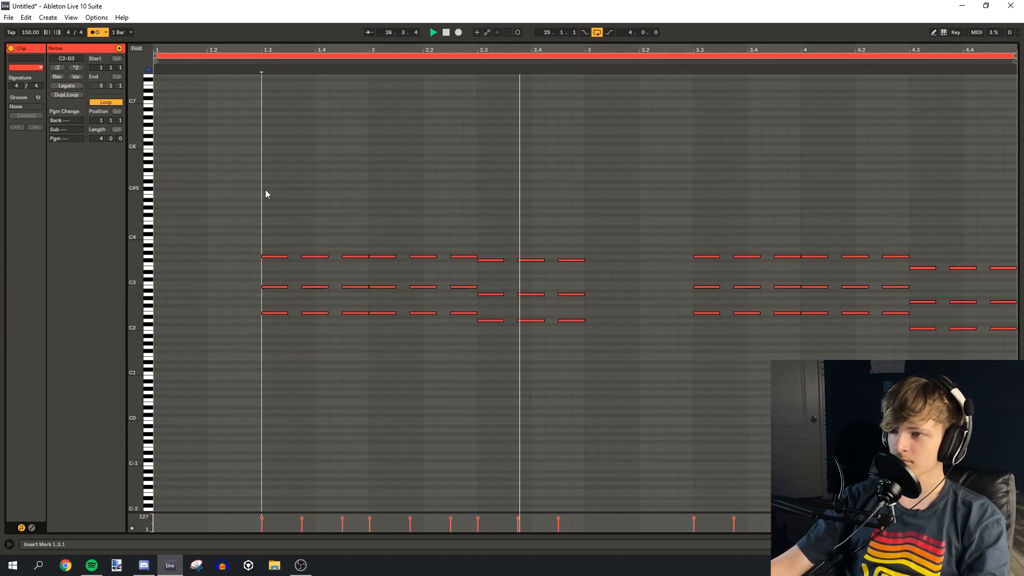
# Open the devices of the second Serum track and raise the Saturator's drive.
pyautogui.click(479, 200)
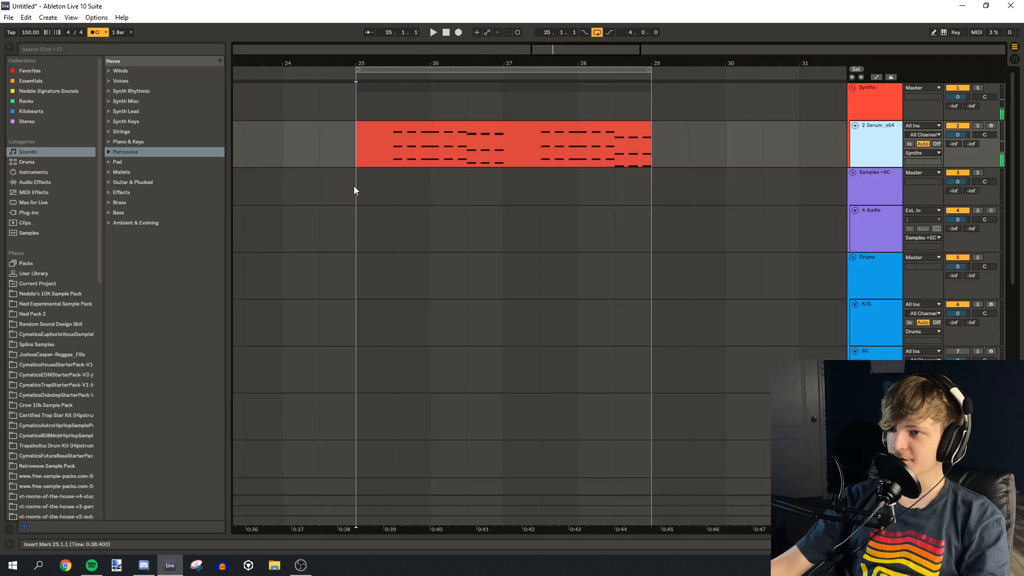
pyautogui.doubleClick(430, 190)
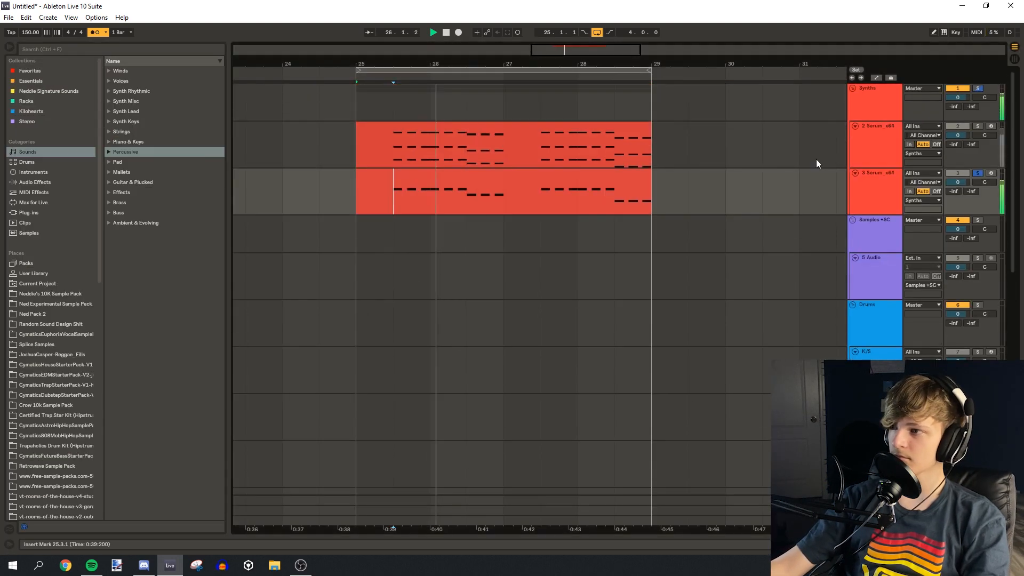
pyautogui.click(878, 192)
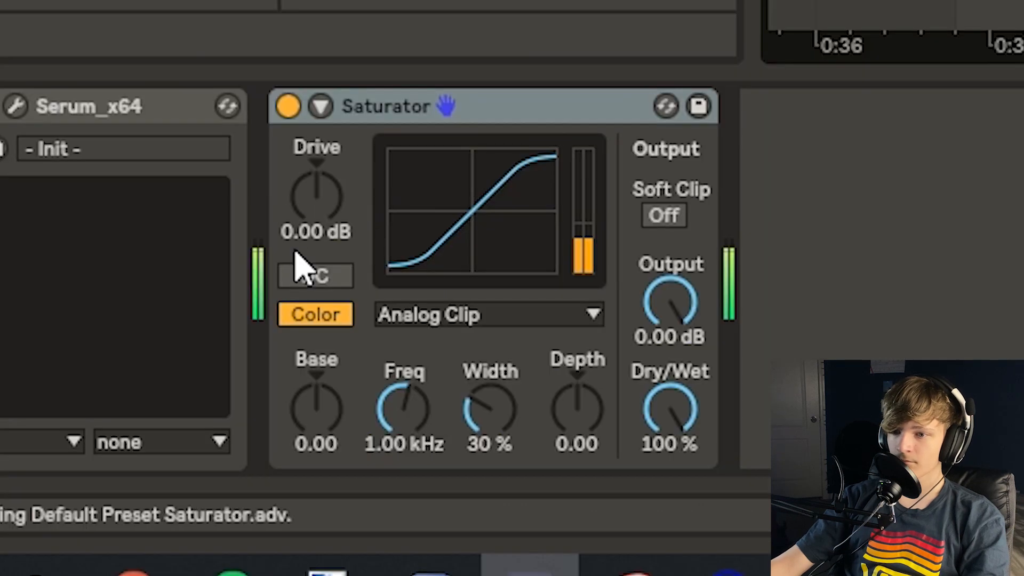
pyautogui.moveTo(111, 476); pyautogui.dragTo(111, 468)
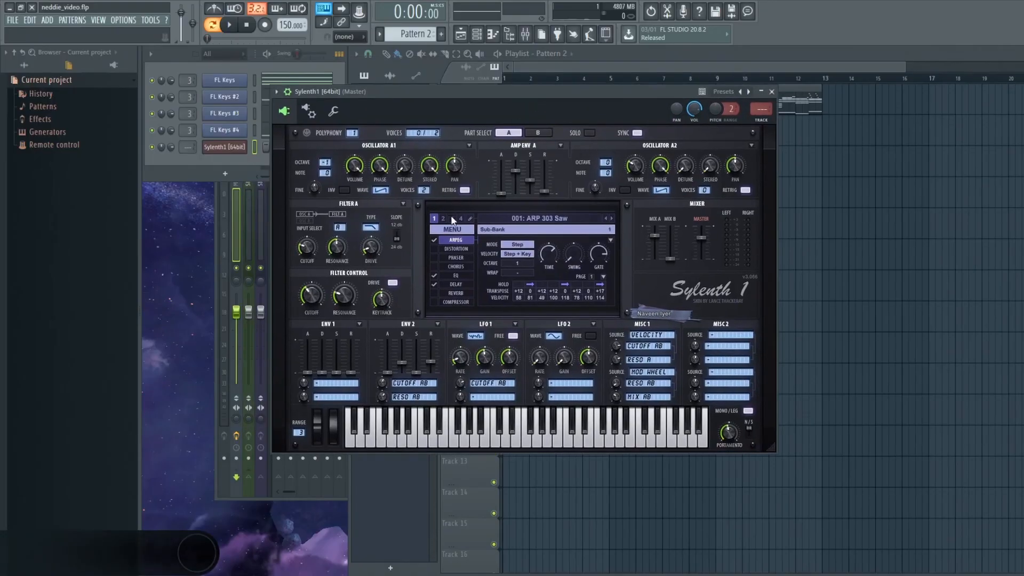
# In the FL Studio project, build a Sylenth1 chord in the piano roll and shorten all its notes to half a bar.
pyautogui.click(463, 230)
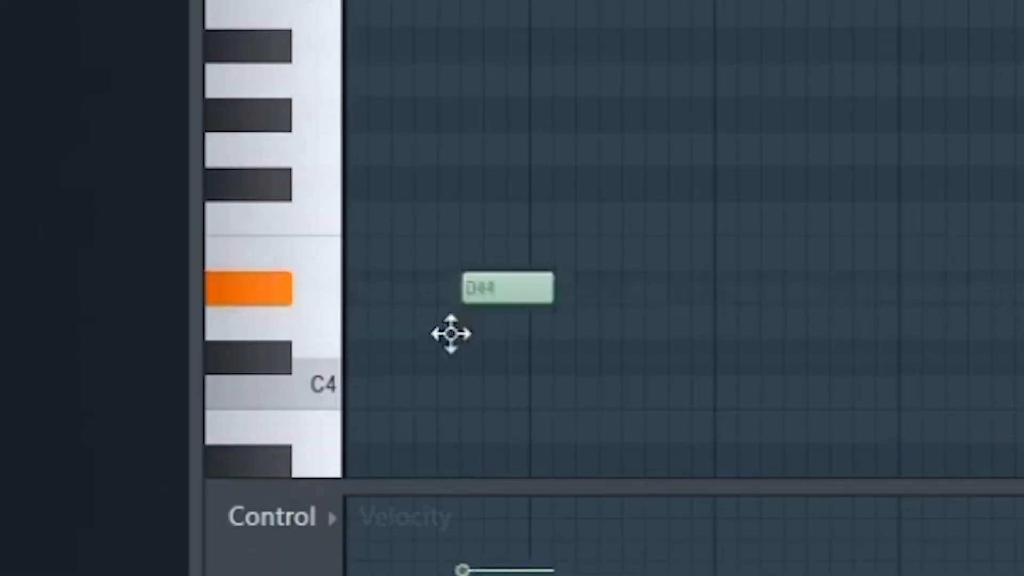
pyautogui.moveTo(450, 334); pyautogui.dragTo(497, 285)
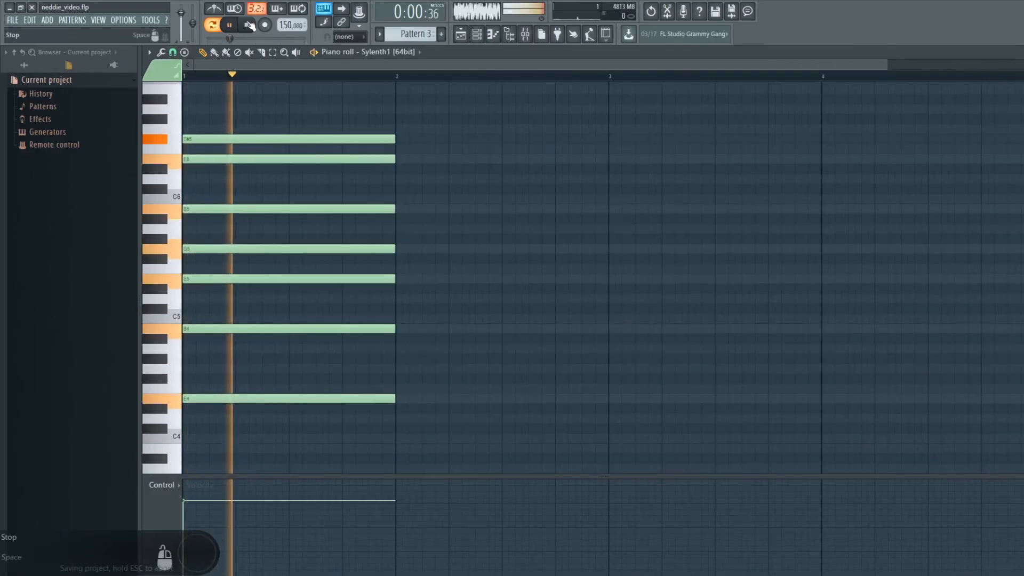
pyautogui.press('space')
pyautogui.hotkey('ctrl', 'a')
pyautogui.moveTo(384, 158); pyautogui.dragTo(272, 132)
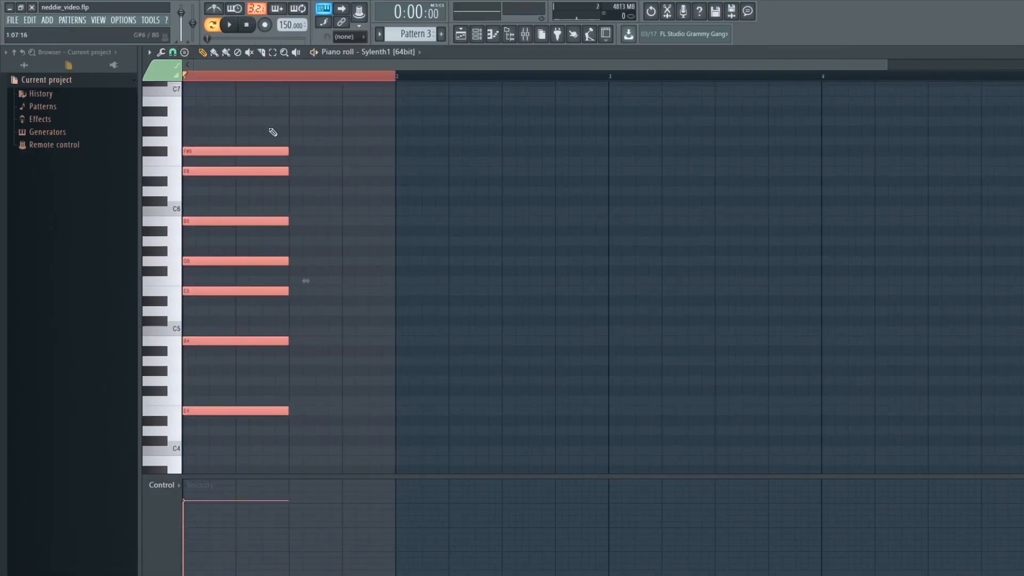
pyautogui.click(249, 76)
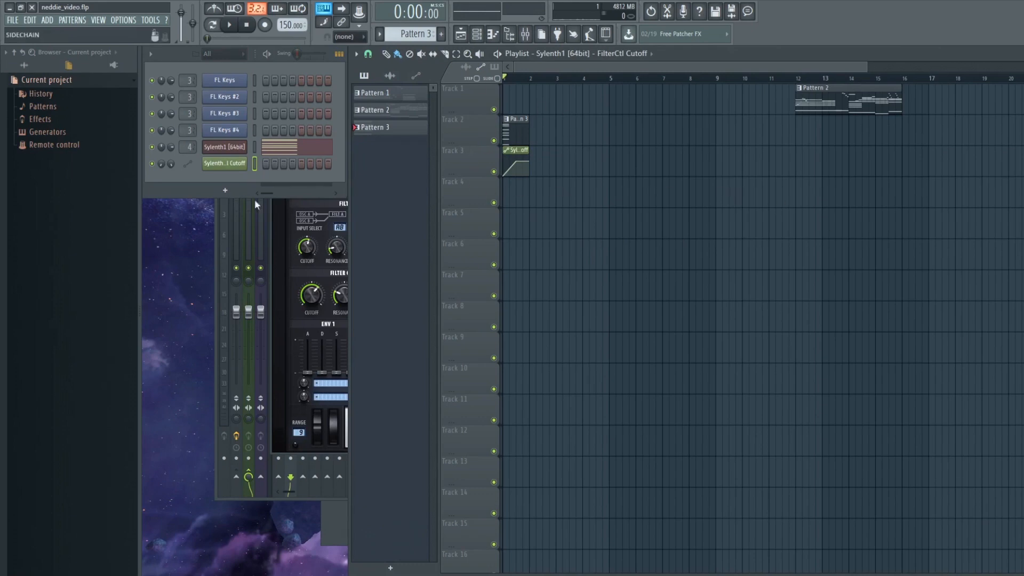
# Add a Serum_x64 instrument channel for the next part.
pyautogui.click(226, 191)
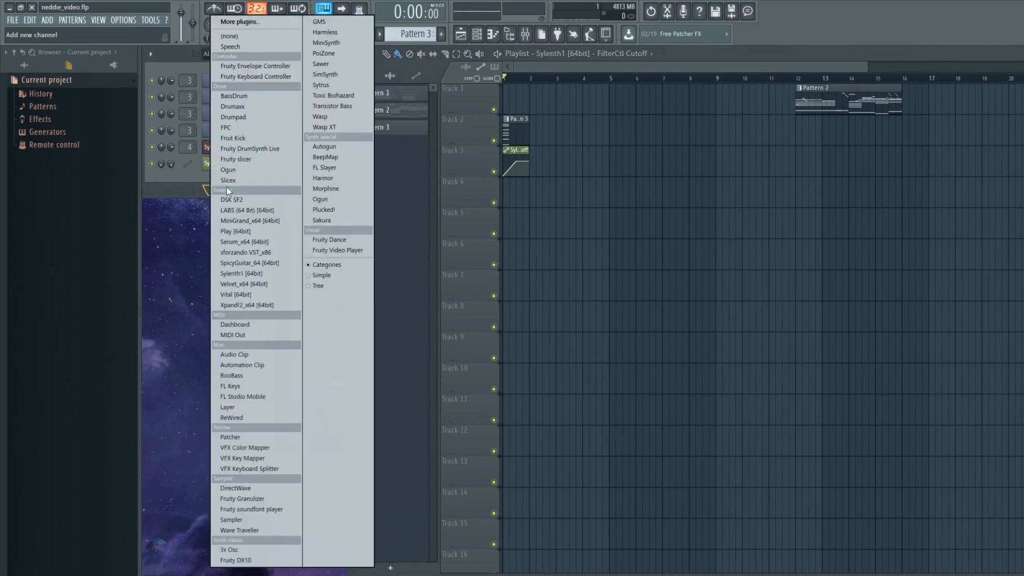
pyautogui.click(249, 242)
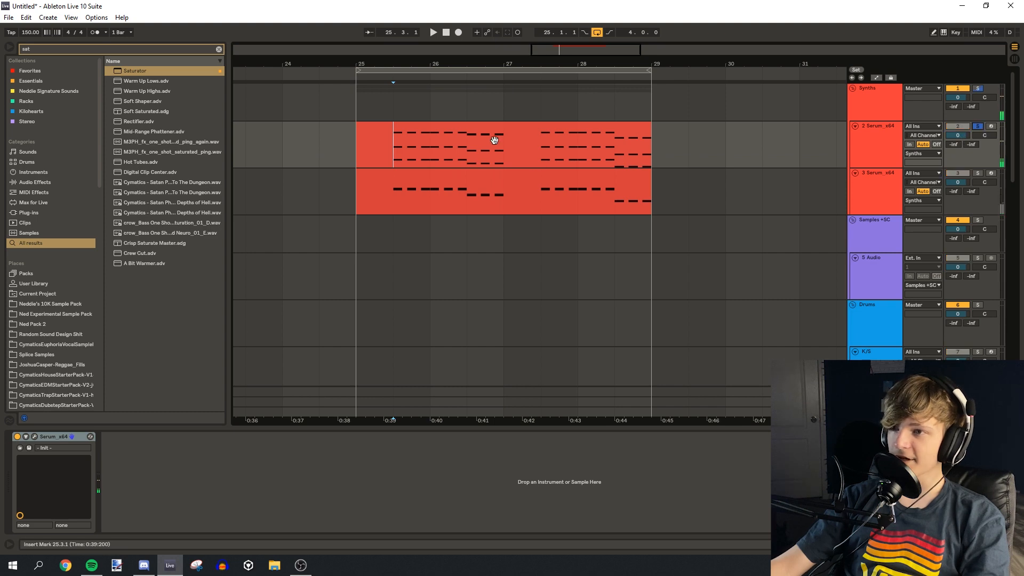
# In Ableton Live, set the Vital oscillator 1 spectral morph to Random Amplitudes and raise its amount.
pyautogui.click(495, 139)
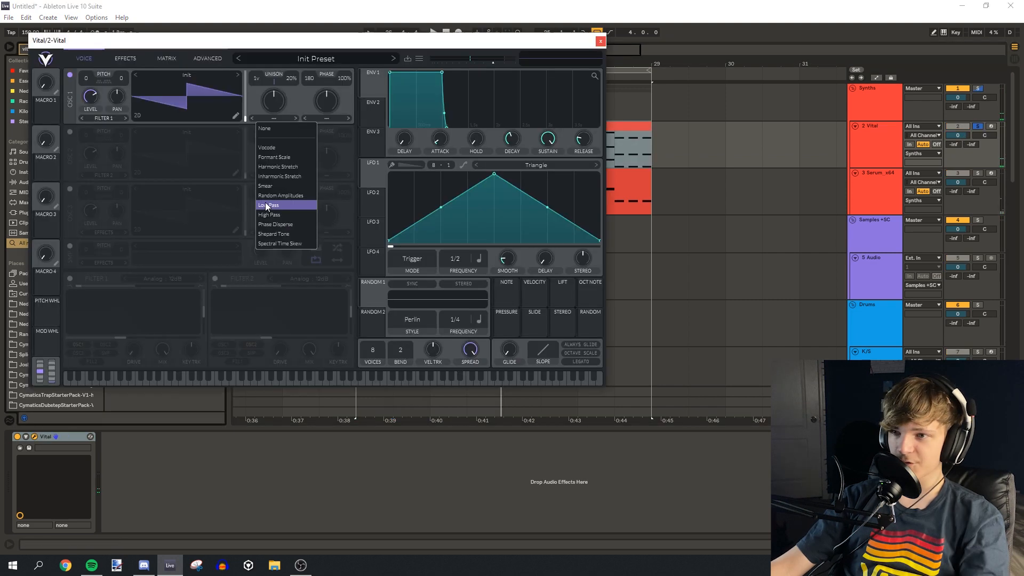
pyautogui.click(265, 203)
pyautogui.moveTo(273, 118); pyautogui.dragTo(286, 93)
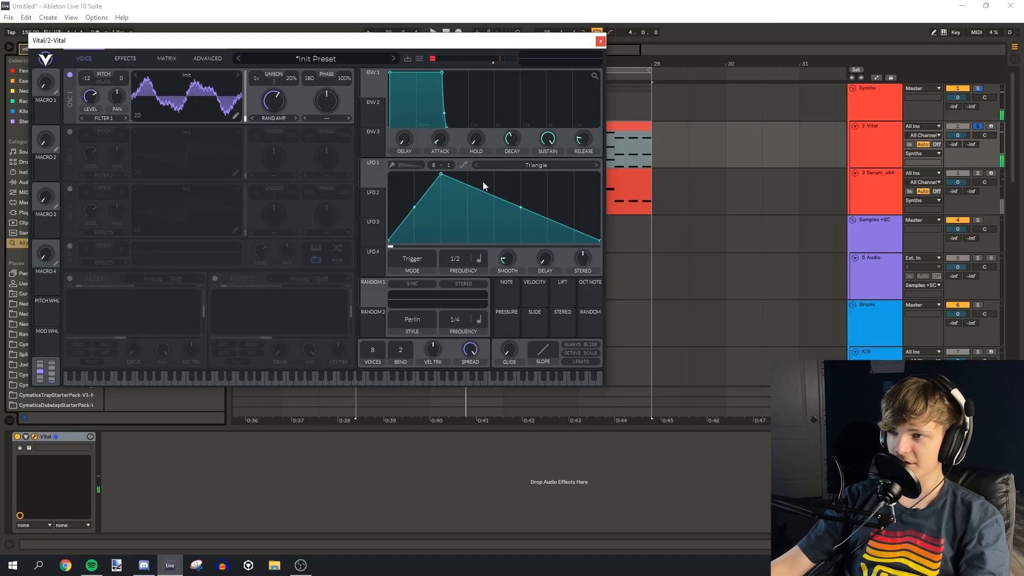
# Add a point to Vital's LFO 1 so it falls to zero early, and adjust the spectral morph amount on oscillator 1.
pyautogui.doubleClick(553, 220)
pyautogui.moveTo(552, 220); pyautogui.dragTo(524, 281)
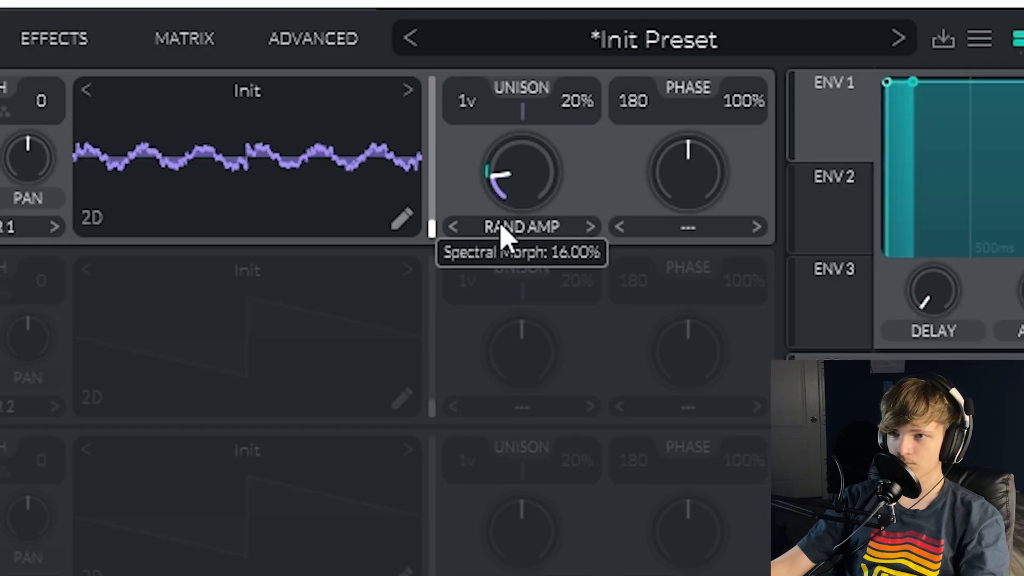
pyautogui.moveTo(502, 226)
pyautogui.mouseDown()
pyautogui.moveTo(507, 218)
pyautogui.moveTo(494, 239)
pyautogui.mouseUp()
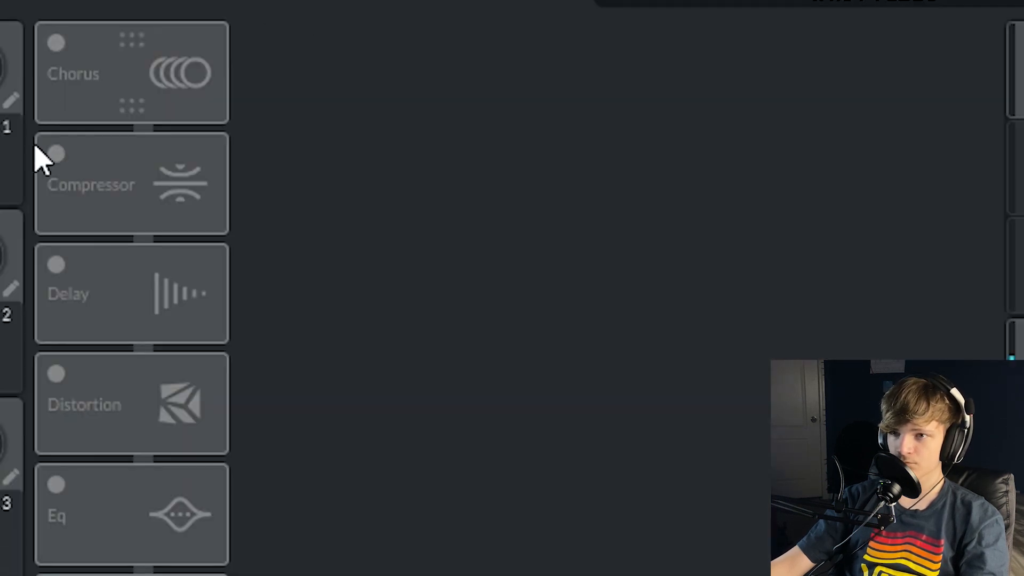
# Enable Vital's Compressor and Distortion effects, raise the distortion drive, and close the synth window.
pyautogui.click(53, 157)
pyautogui.click(56, 374)
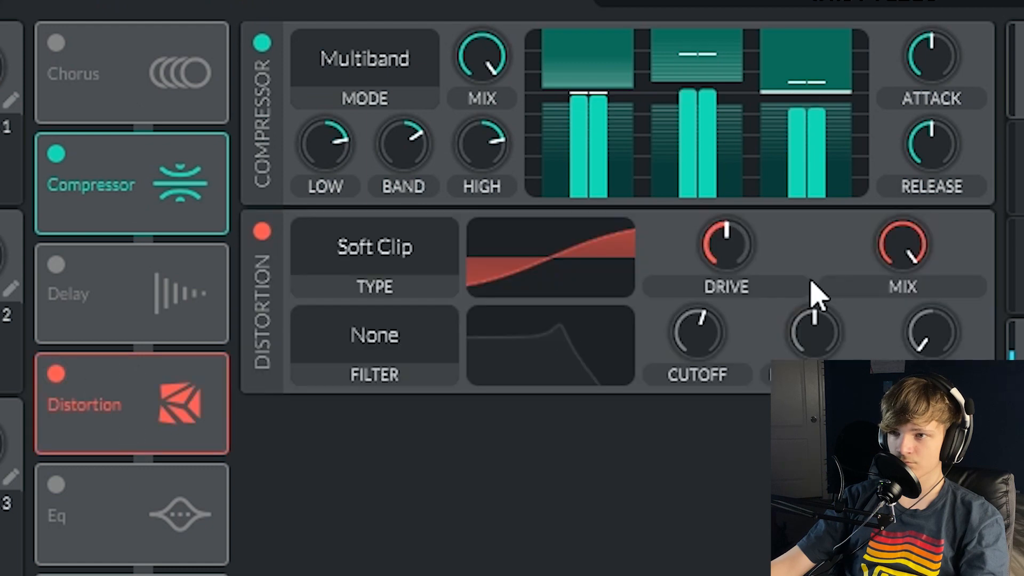
pyautogui.moveTo(725, 240); pyautogui.dragTo(745, 187)
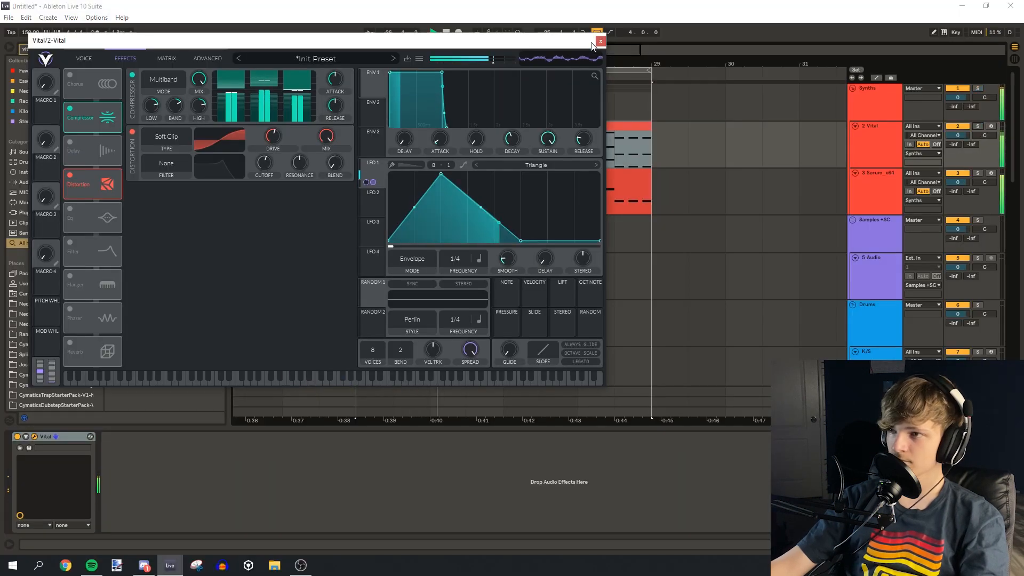
pyautogui.click(600, 41)
pyautogui.click(393, 157)
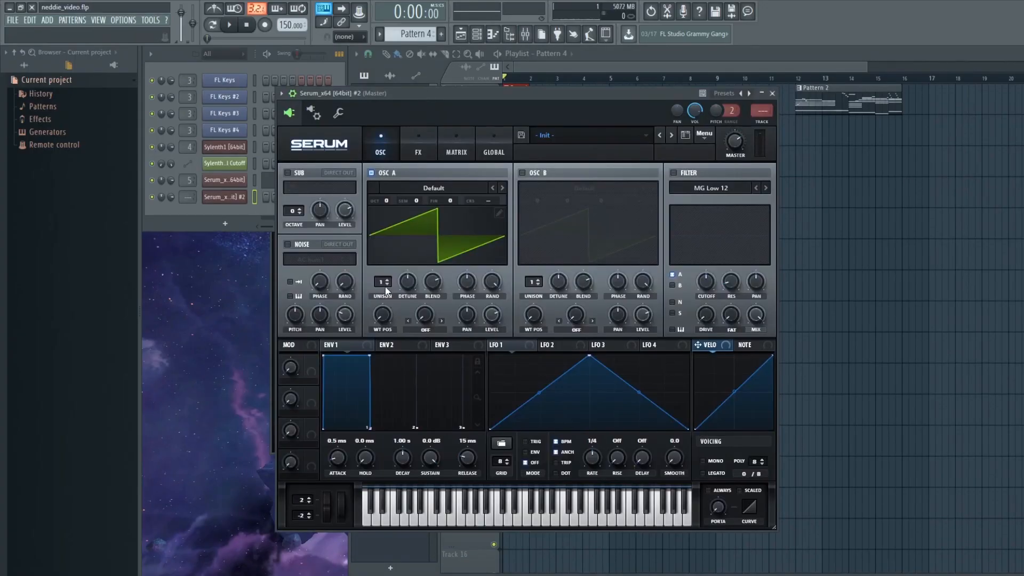
# In FL Studio, set the second Serum's oscillator A to 7 unison voices and load the Basic Shapes wavetable into oscillator B.
pyautogui.moveTo(385, 285); pyautogui.dragTo(388, 269)
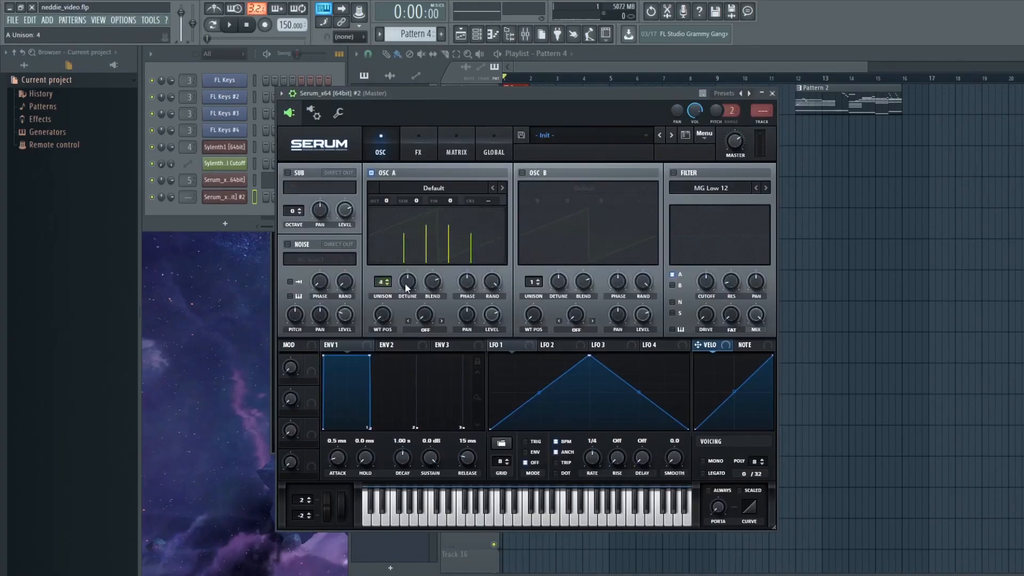
pyautogui.click(566, 188)
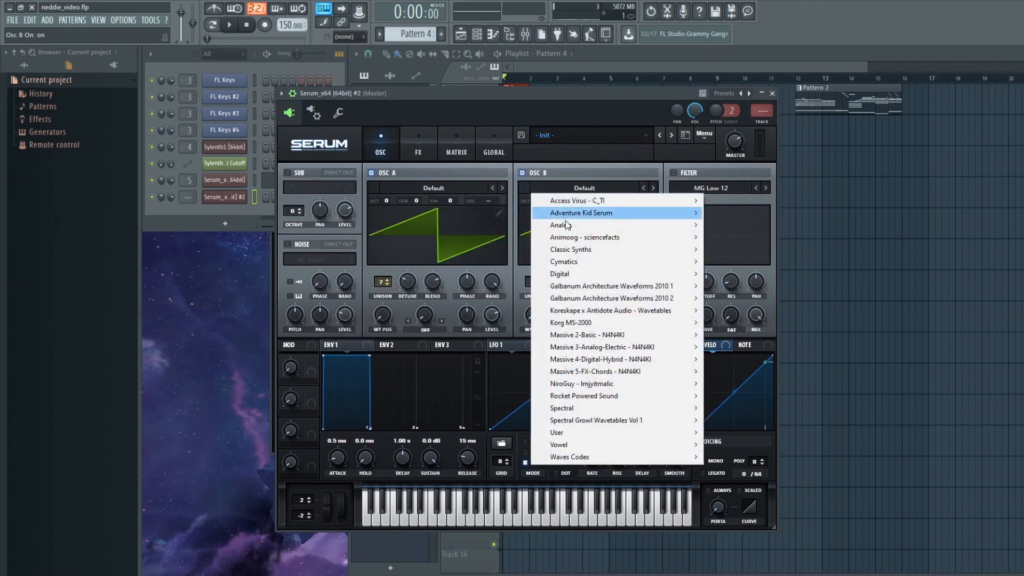
pyautogui.moveTo(567, 226)
pyautogui.click(751, 277)
pyautogui.moveTo(529, 297); pyautogui.dragTo(528, 271)
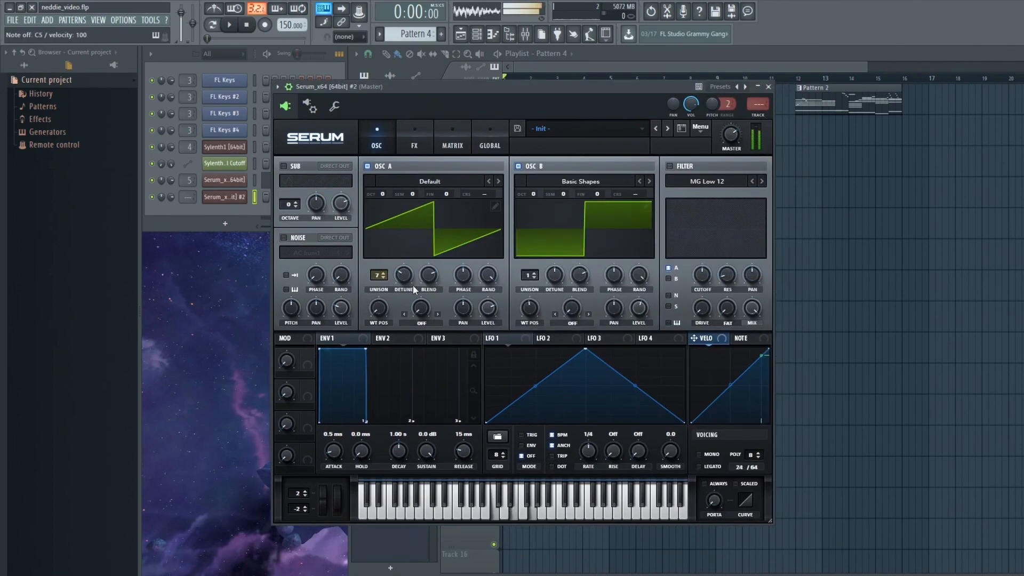
# Reshape Serum's LFO 1 into a falling decay curve and assign it to oscillator A's detune.
pyautogui.moveTo(585, 349); pyautogui.dragTo(468, 293)
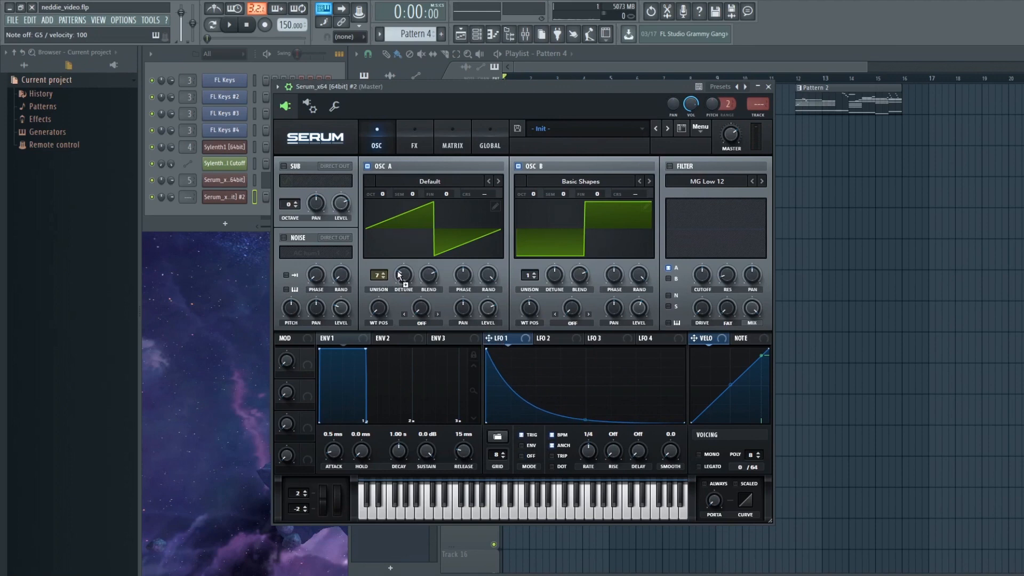
pyautogui.moveTo(399, 275); pyautogui.dragTo(401, 276)
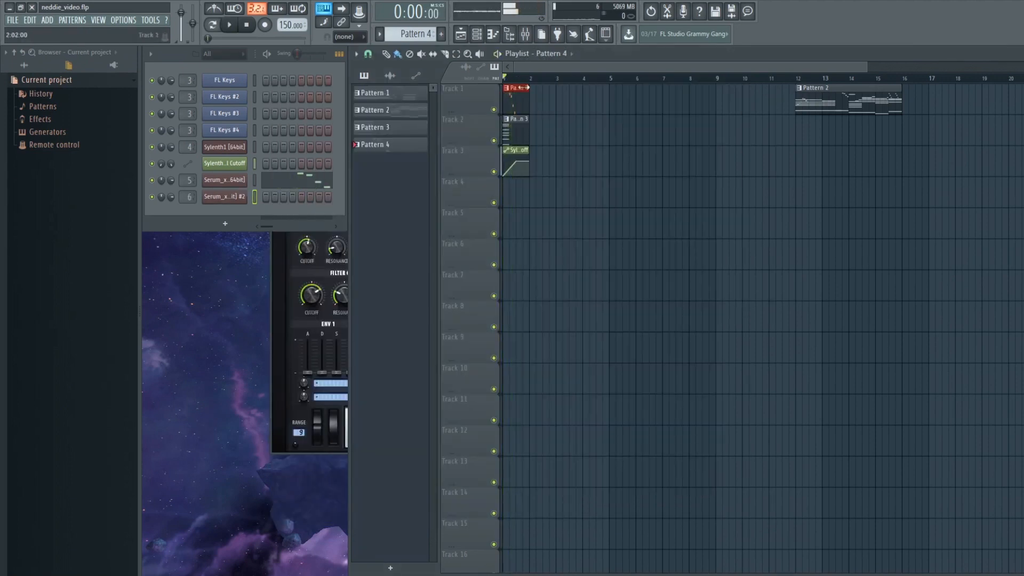
# Write a chord for the second Serum in Pattern 5 and audition it with the other patterns in the playlist.
pyautogui.press('F7')
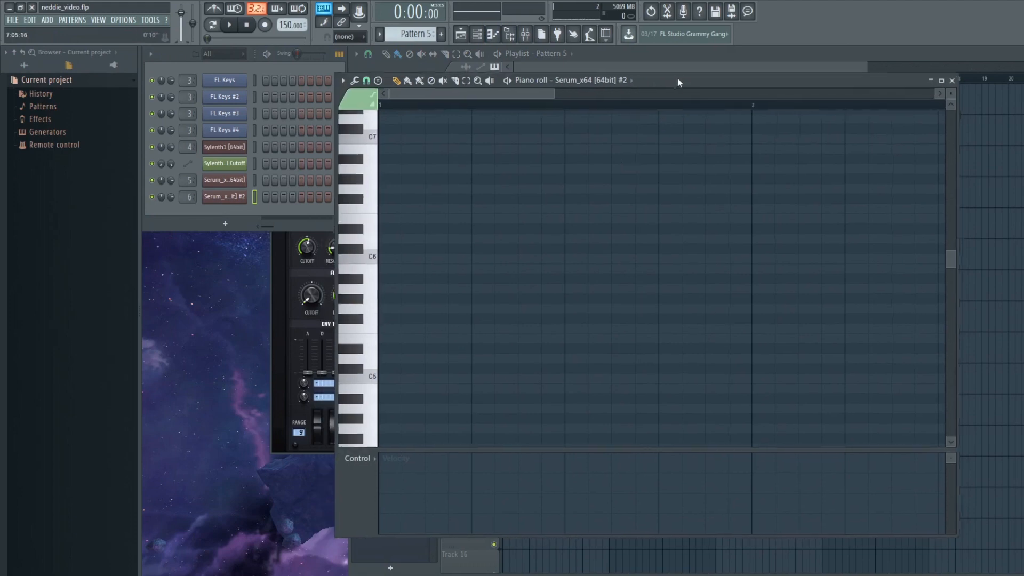
pyautogui.click(480, 314)
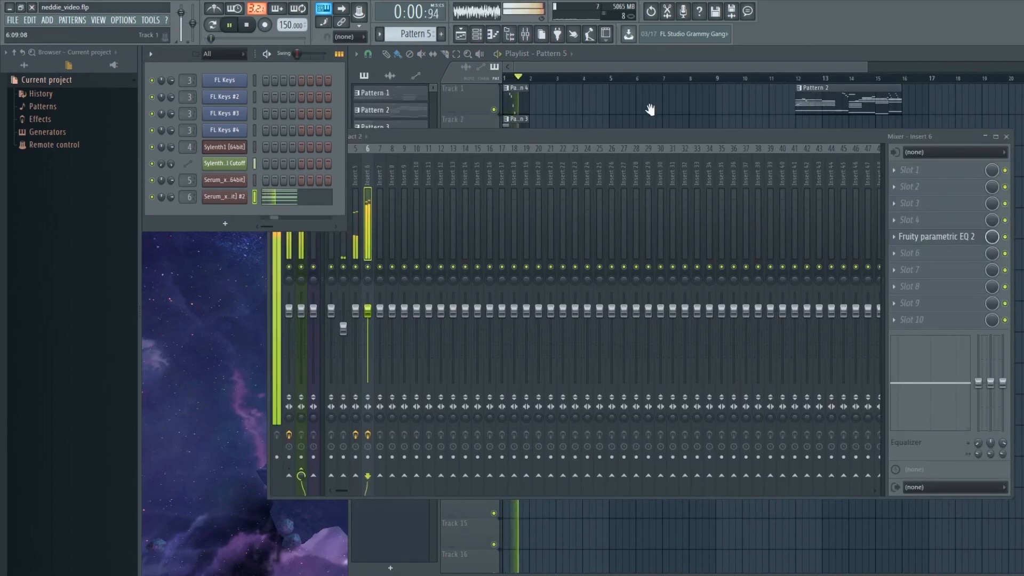
pyautogui.press('F9')
pyautogui.press('space')
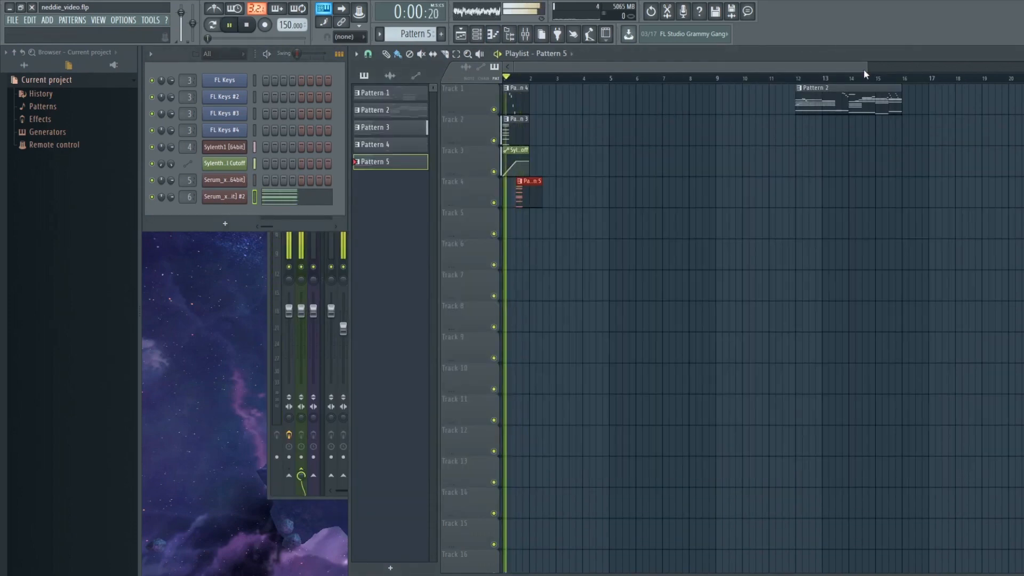
pyautogui.moveTo(782, 69); pyautogui.dragTo(743, 70)
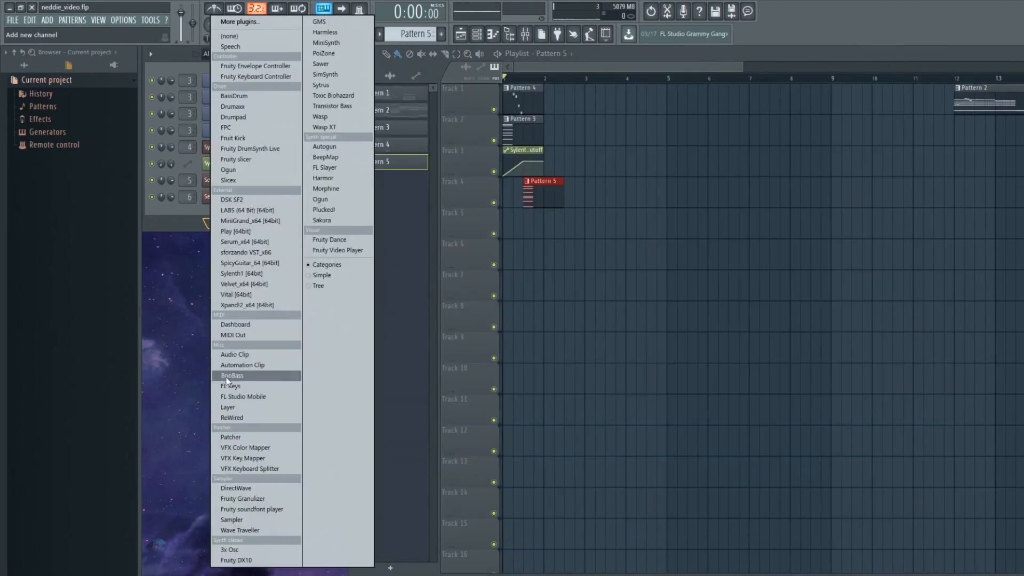
# Add a third Serum_x64 channel and finish its single-note part in Pattern 6.
pyautogui.click(246, 241)
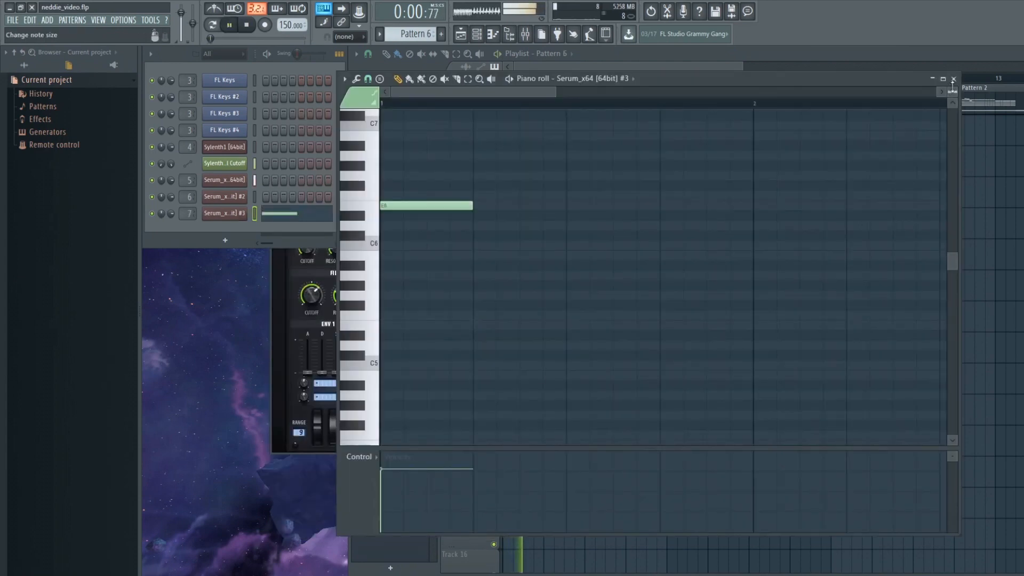
pyautogui.click(954, 80)
pyautogui.press('space')
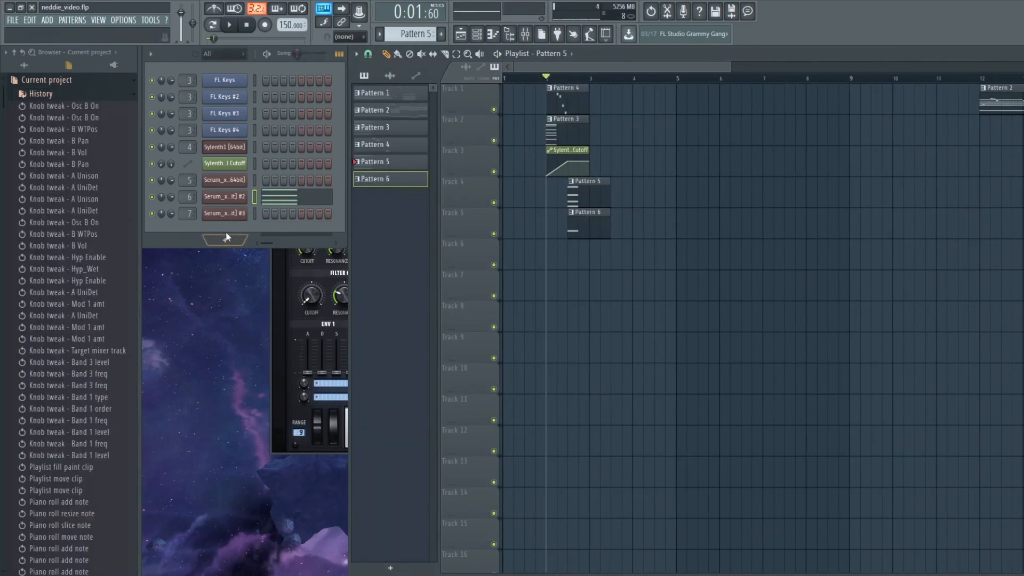
# Add one more Serum_x64 channel to the FL Studio project alongside the drum parts.
pyautogui.click(225, 234)
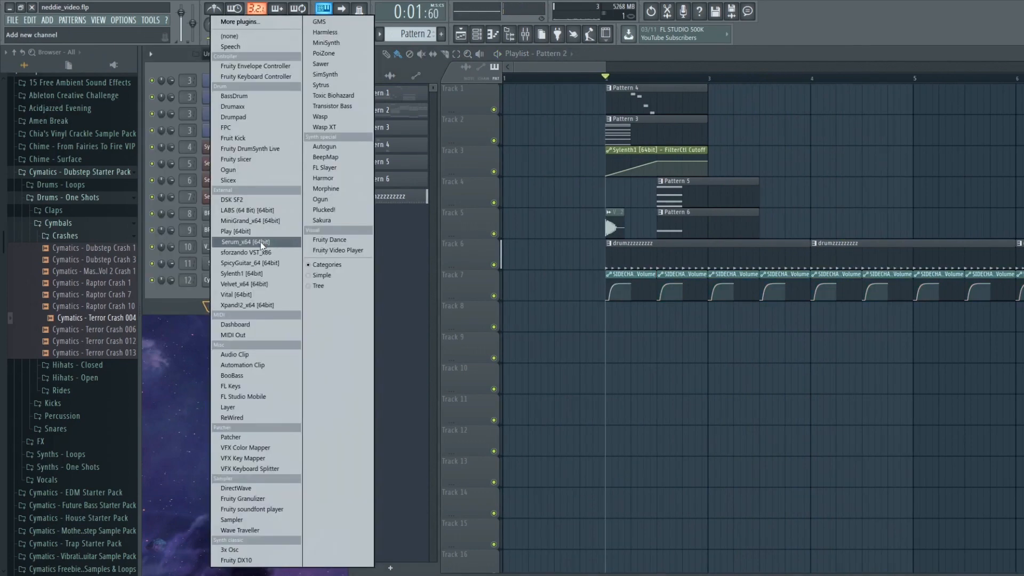
pyautogui.click(260, 241)
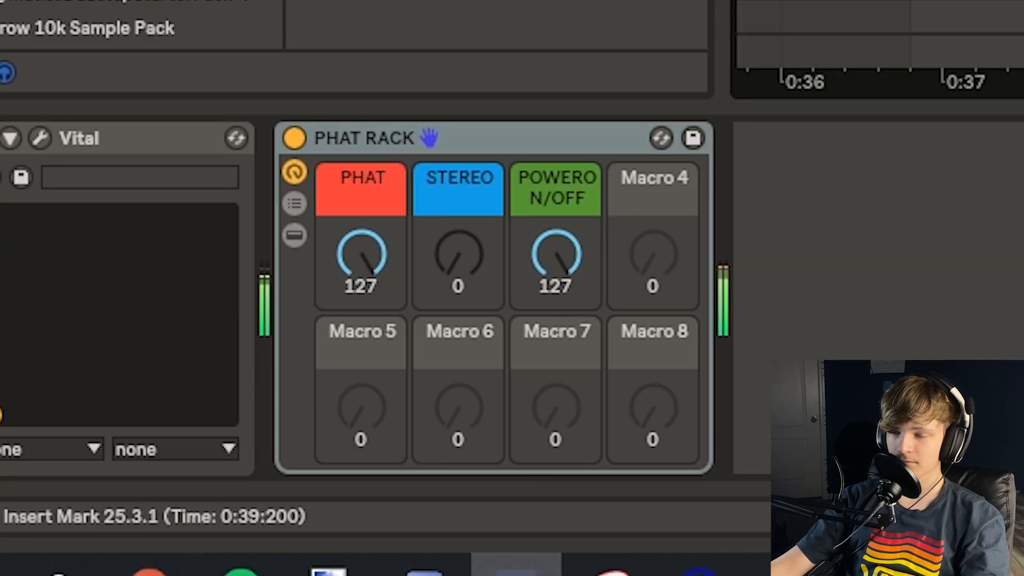
# In Ableton Live, find Disperser, insert it between Vital and PHAT RACK, audition it, and turn off the Vital track's solo.
pyautogui.click(47, 48)
pyautogui.write('dispe')
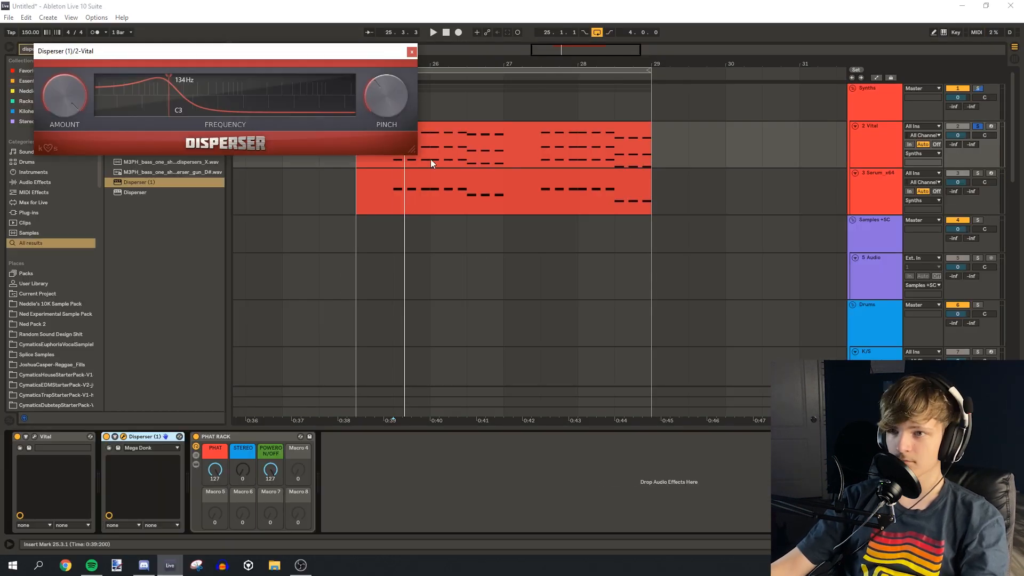
pyautogui.press('space')
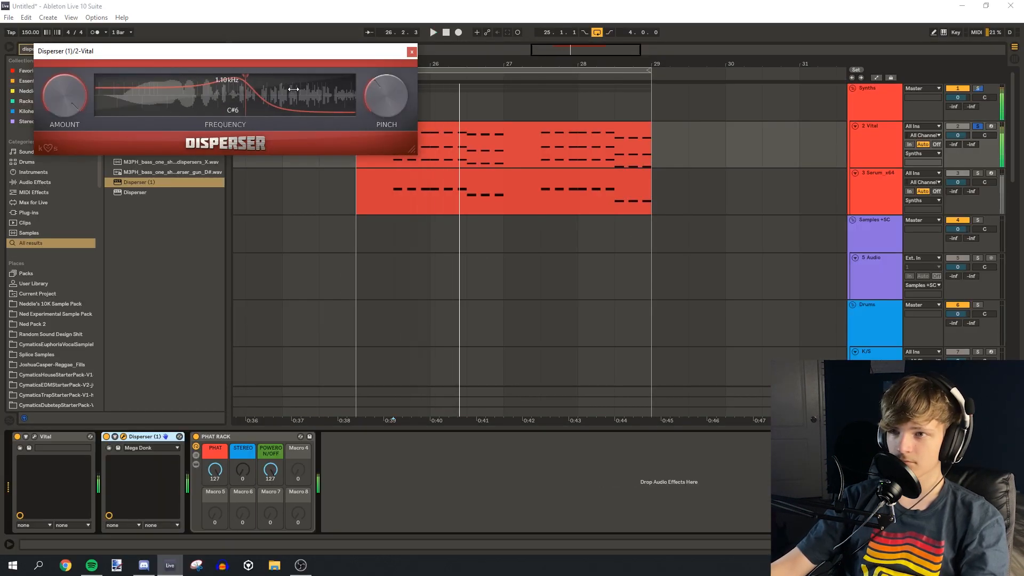
pyautogui.click(412, 52)
pyautogui.press('space')
pyautogui.click(978, 126)
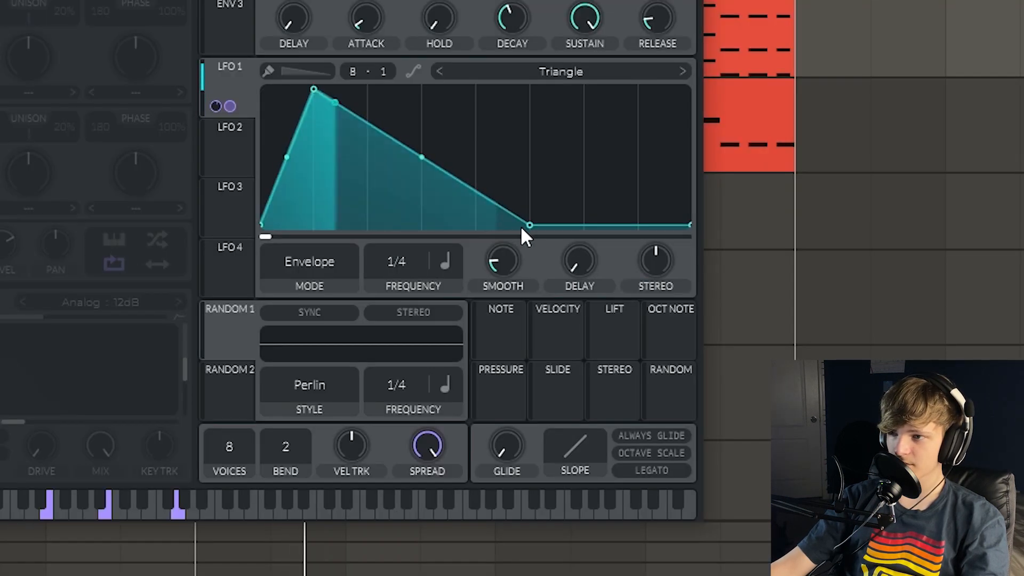
# Adjust the end point of the decay in Vital's LFO 1 and close the Dimension Expander window.
pyautogui.moveTo(521, 241); pyautogui.dragTo(491, 255)
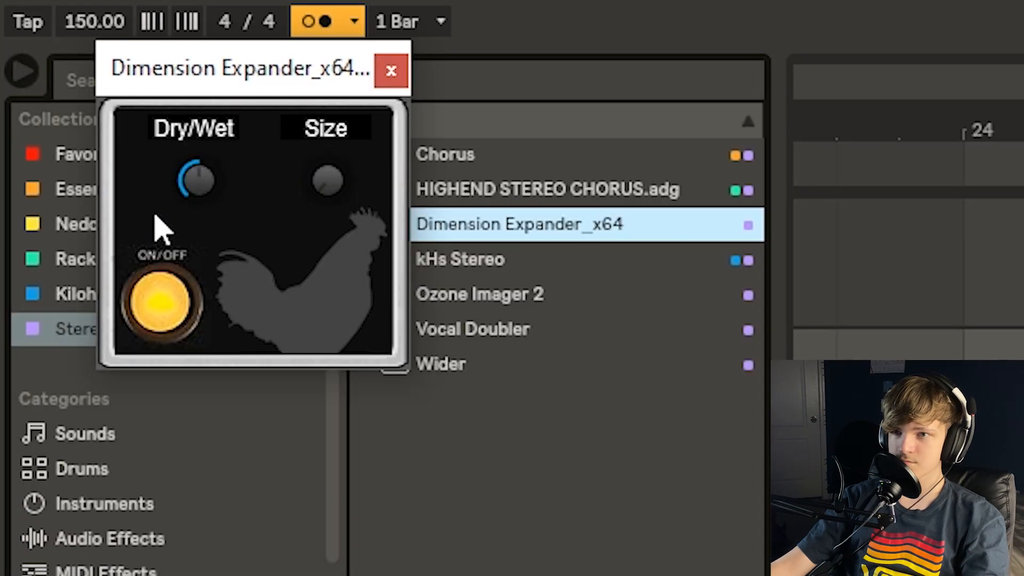
pyautogui.click(399, 58)
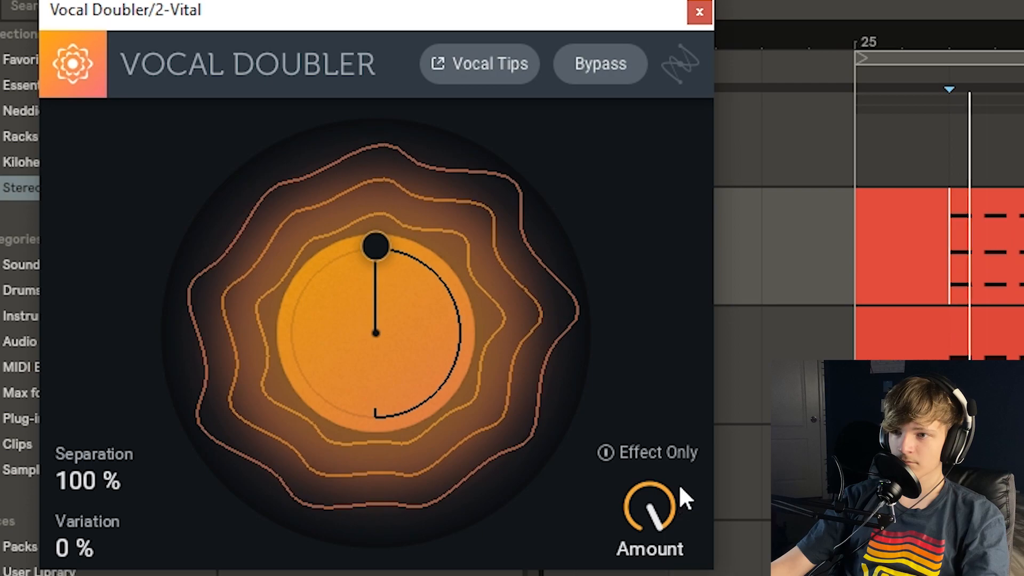
# Adjust the effect Amount in Vocal Doubler on the Vital track.
pyautogui.moveTo(274, 257)
pyautogui.moveTo(647, 534); pyautogui.dragTo(698, 191)
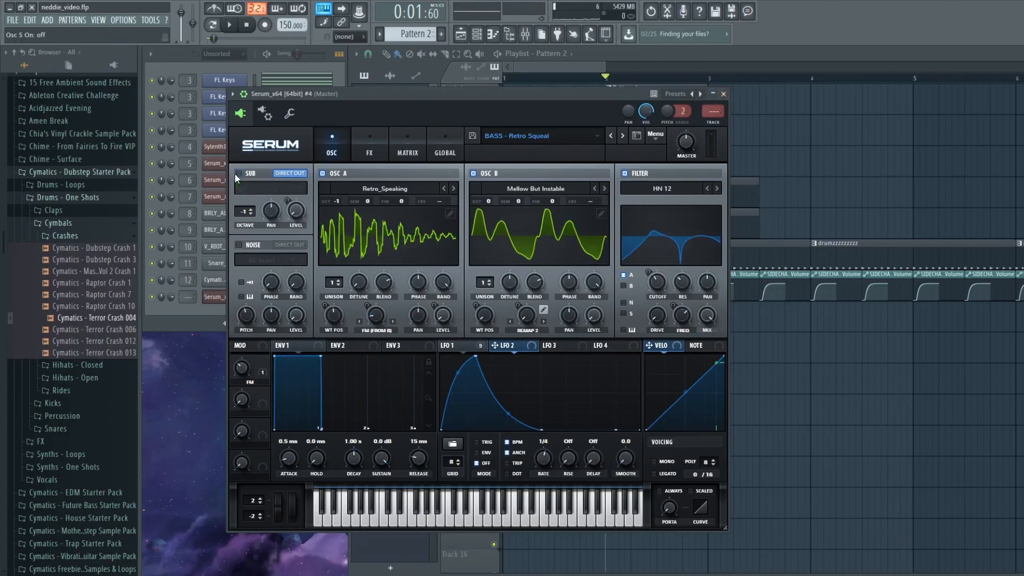
# In FL Studio, close Serum and open the presets list of the Patcher holding the Youlean Nucleon Resonator on mixer insert 13.
pyautogui.click(722, 95)
pyautogui.press('F9')
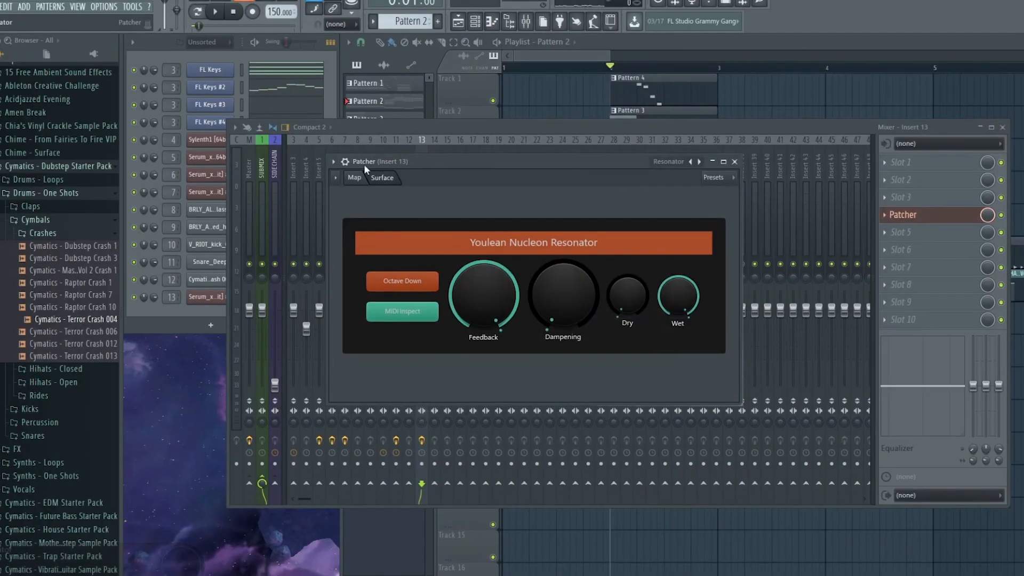
pyautogui.click(341, 168)
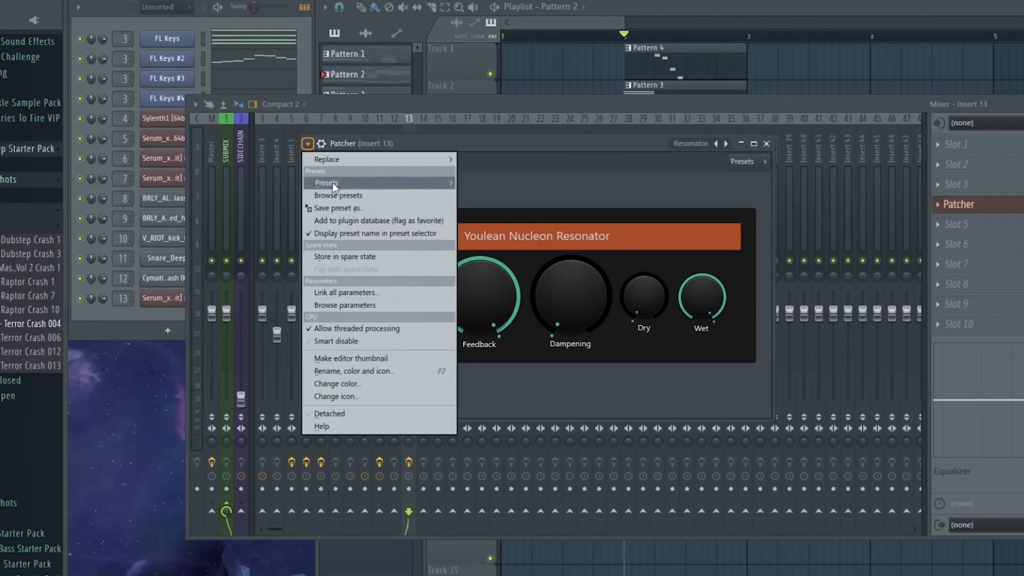
pyautogui.moveTo(331, 183)
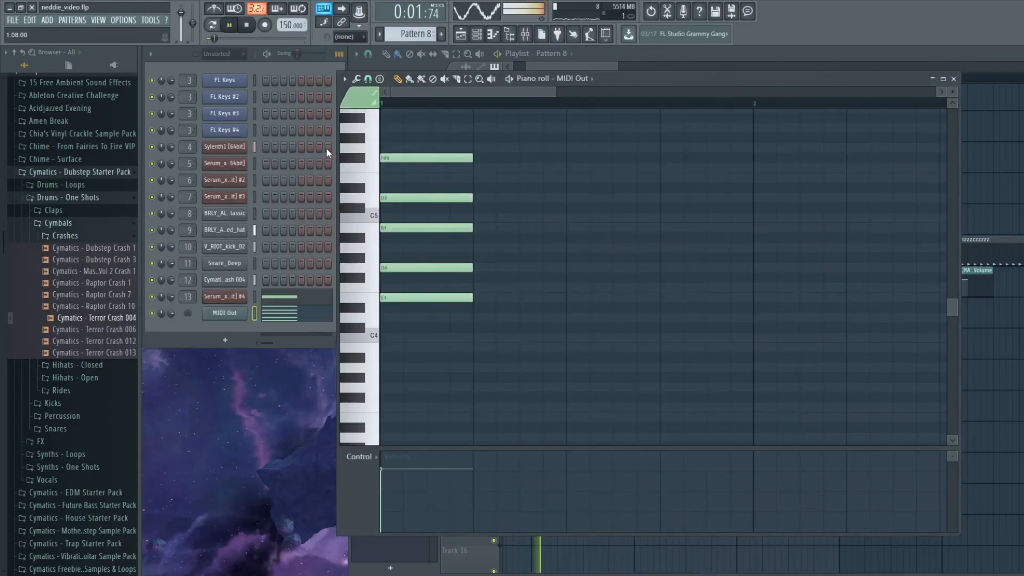
# Stop playback, leave the MIDI Out piano roll, and place Fruity parametric EQ 2 ahead of Patcher on mixer insert 13.
pyautogui.press('space')
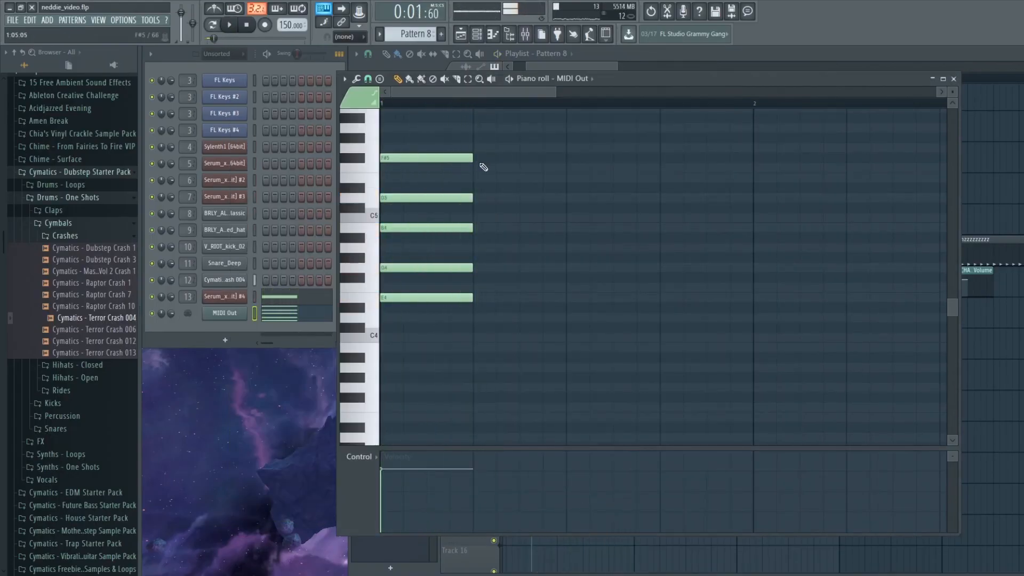
pyautogui.press('F9')
pyautogui.click(834, 77)
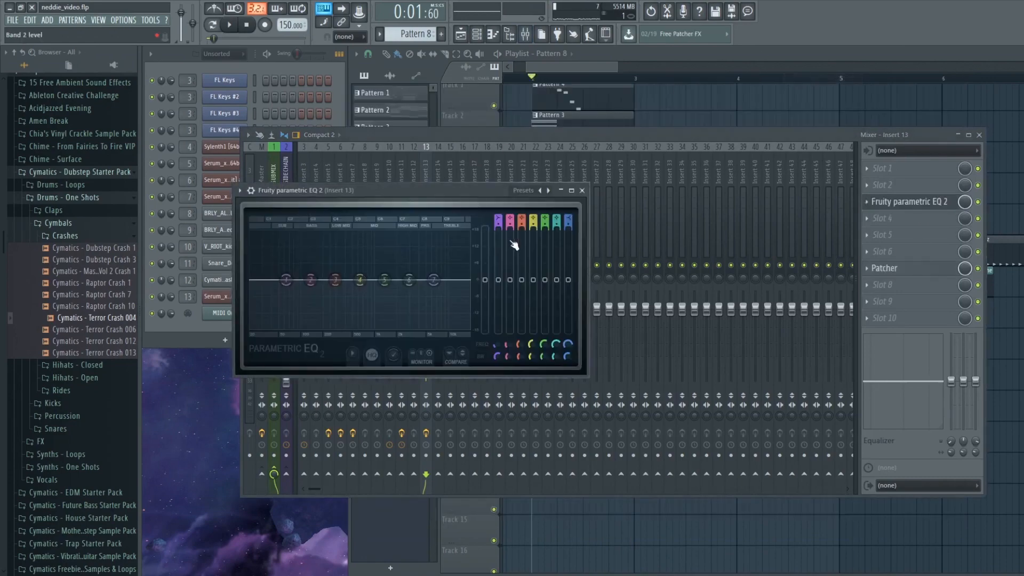
pyautogui.scroll(-2, 500, 217)
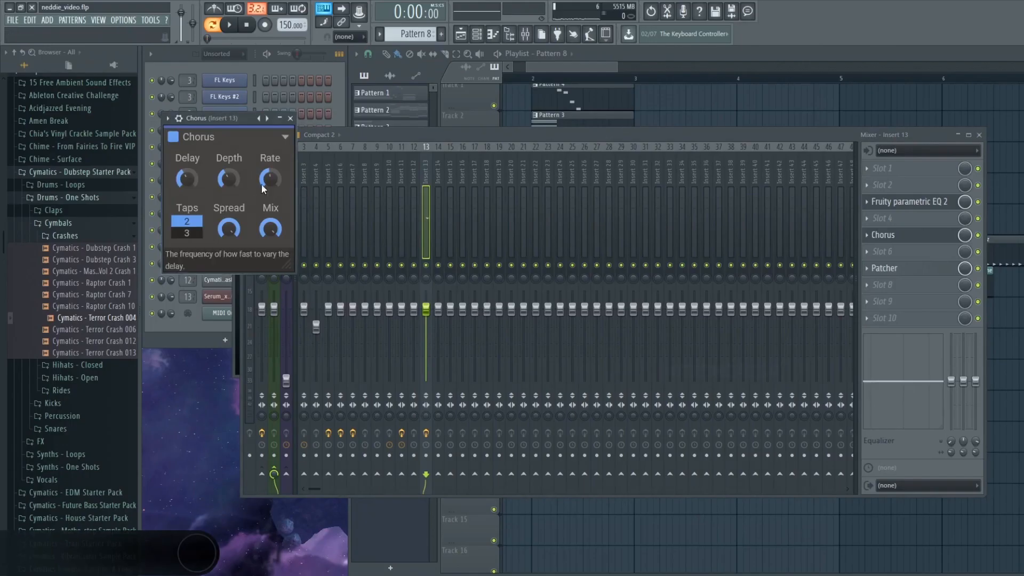
# Save the project and lower the Chorus slot's mix level on insert 13 while auditioning the pattern.
pyautogui.hotkey('ctrl', 's')
pyautogui.press('space')
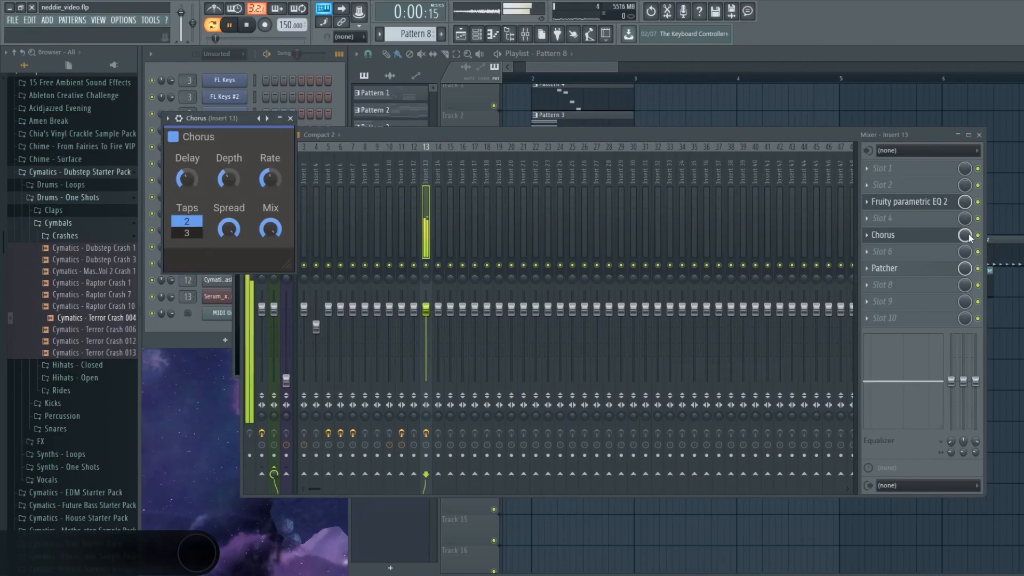
pyautogui.moveTo(966, 235); pyautogui.dragTo(966, 272)
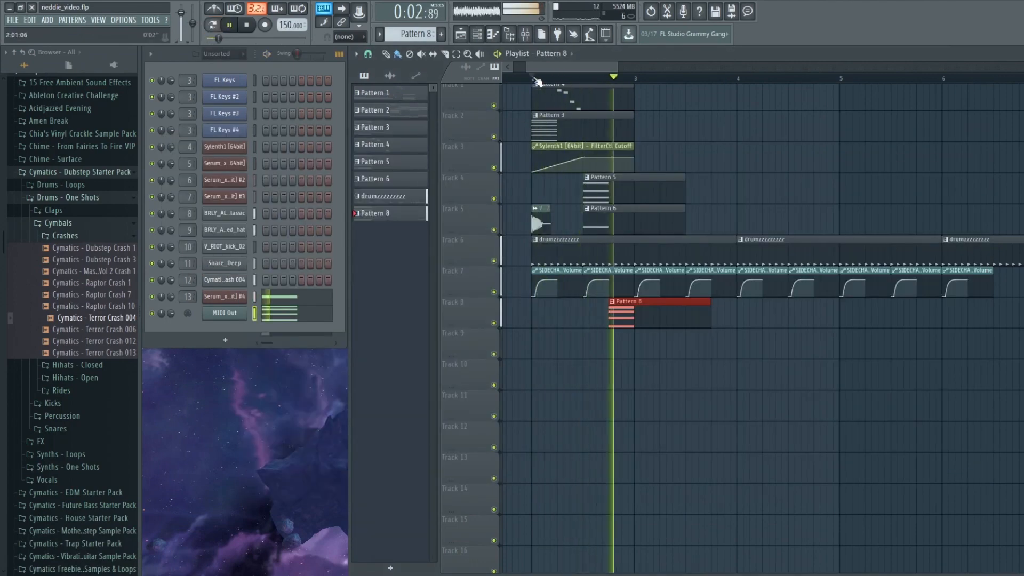
pyautogui.press('space')
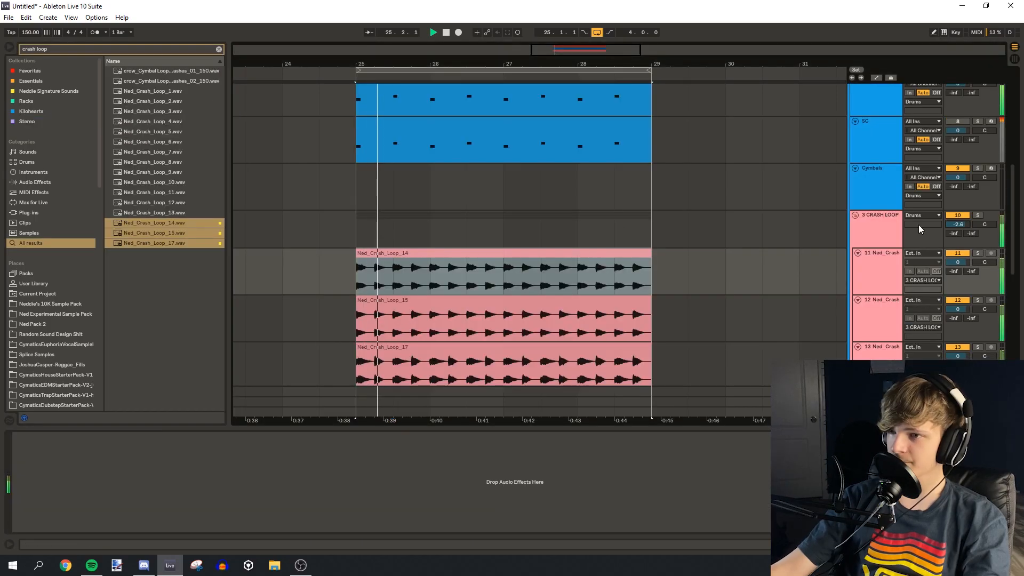
# In Ableton Live, duplicate the Vital track and add an Arpeggiator in front of Vital on the copy.
pyautogui.click(342, 298)
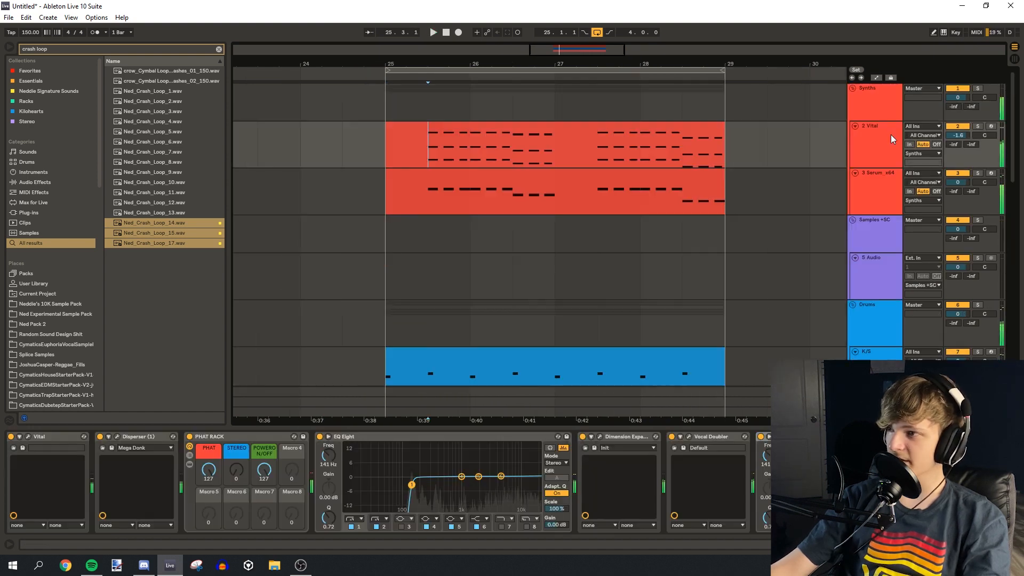
pyautogui.click(912, 167)
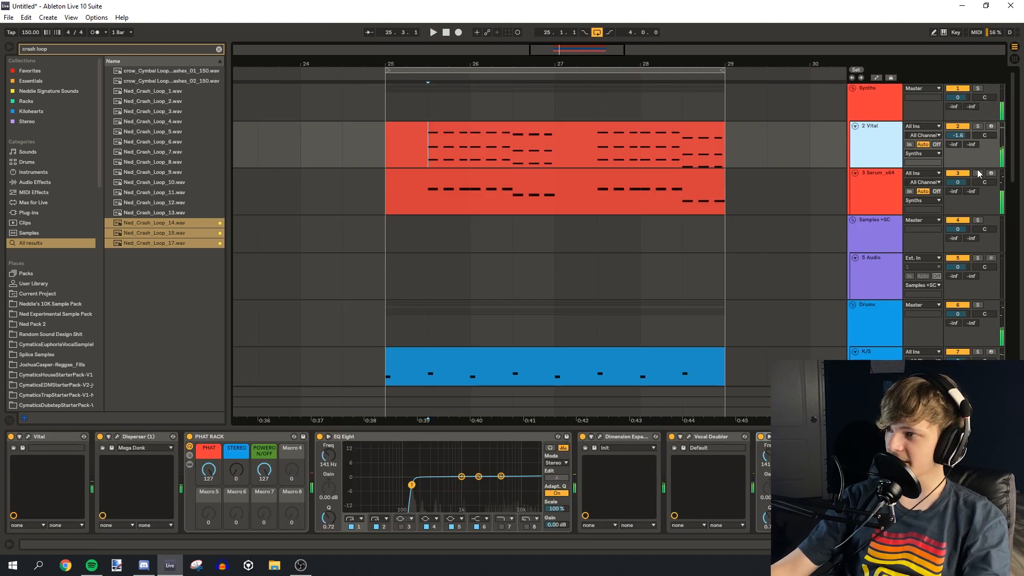
pyautogui.hotkey('ctrl', 'd')
pyautogui.click(63, 50)
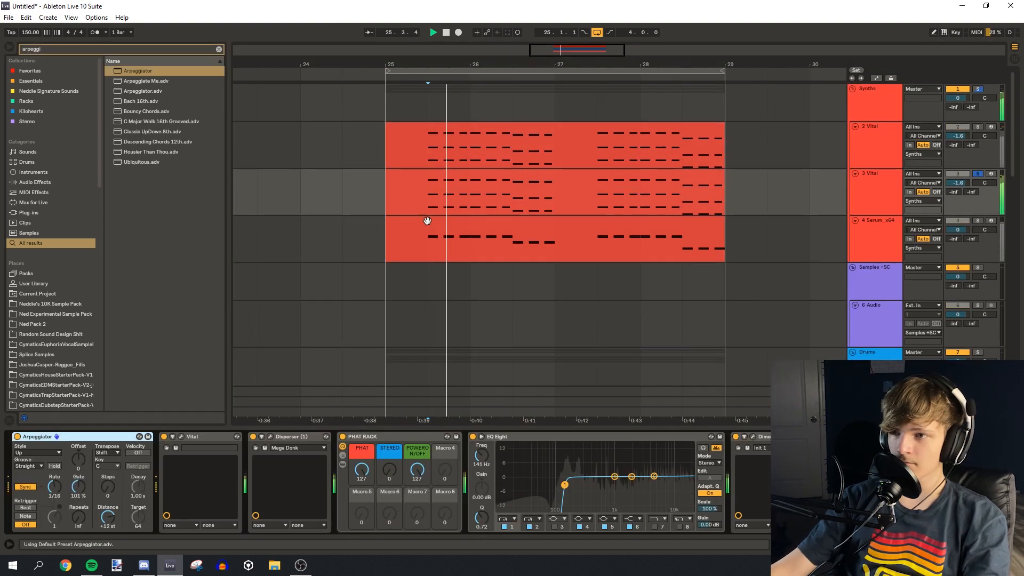
# Audition the arpeggiated Vital copy in the mix, solo it again, and lower oscillator 1's Random Amplitudes spectral morph.
pyautogui.click(977, 175)
pyautogui.press('space')
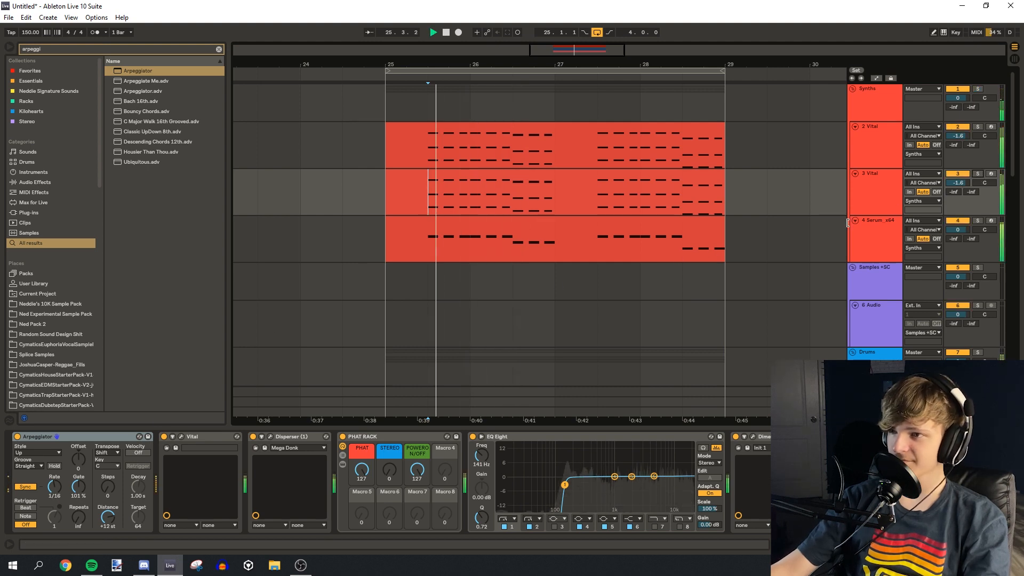
pyautogui.click(976, 175)
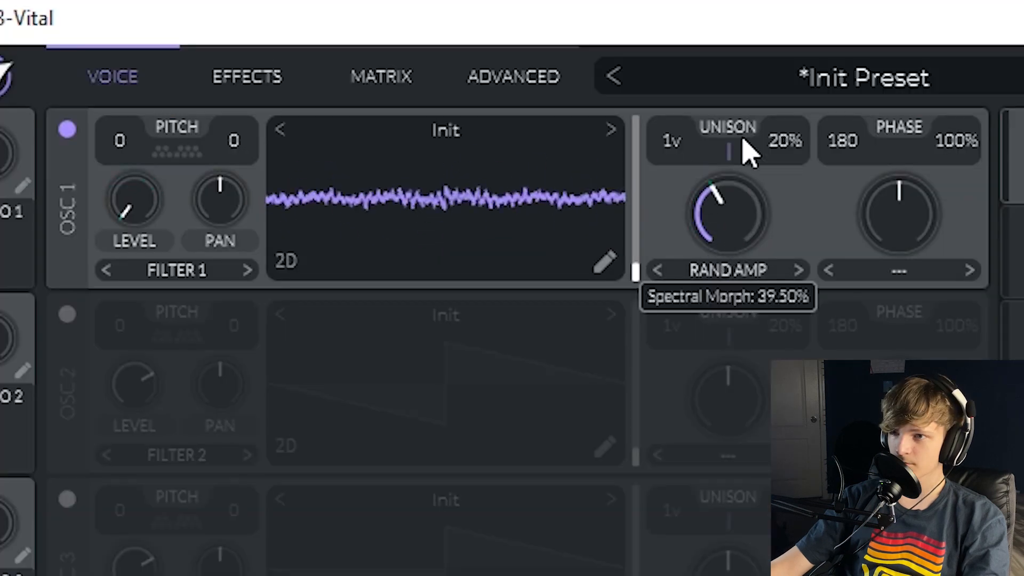
pyautogui.moveTo(278, 83); pyautogui.dragTo(272, 95)
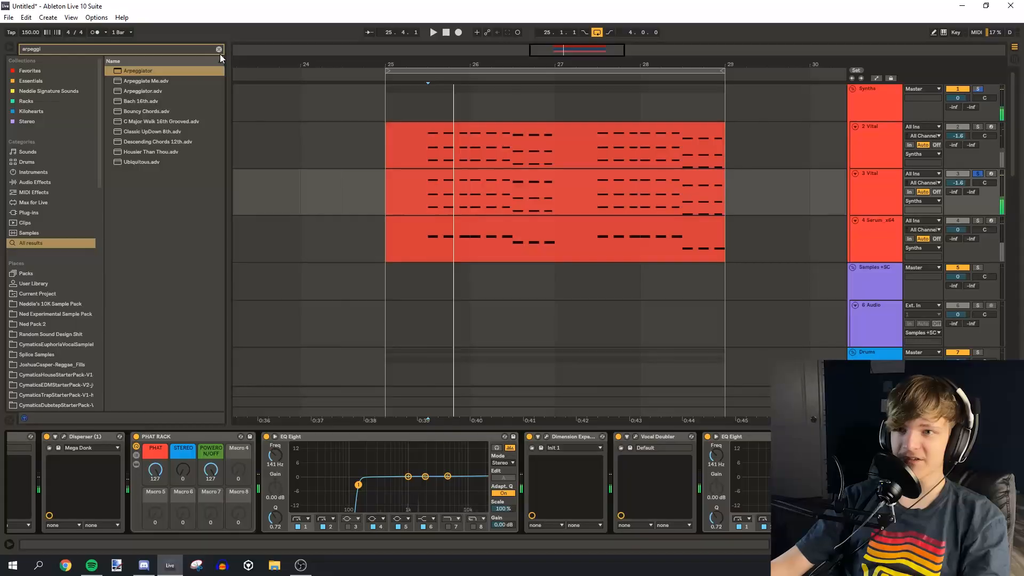
# Find Amp in the Essentials collection for the duplicated Vital track's effects chain.
pyautogui.click(31, 80)
pyautogui.click(129, 70)
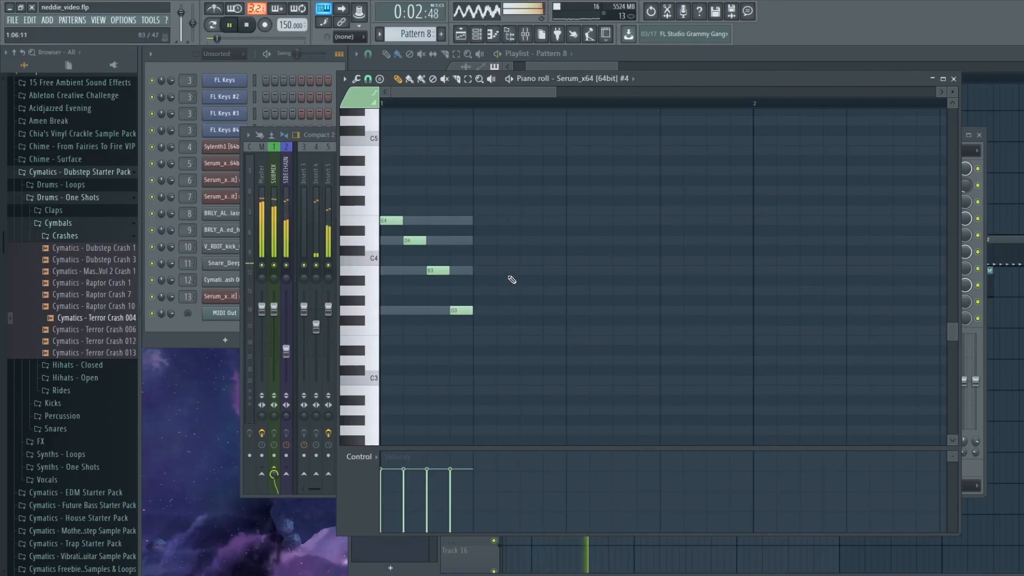
# In FL Studio, stop playback, close the Serum piano roll, and review the Youlean Nucleon Resonator settings on insert 13.
pyautogui.press('space')
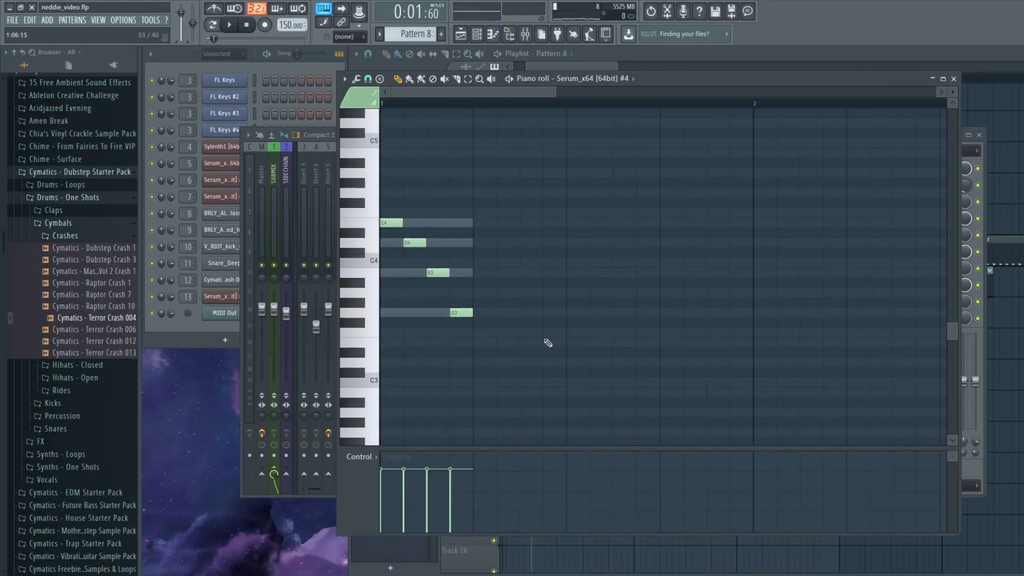
pyautogui.click(954, 79)
pyautogui.click(909, 288)
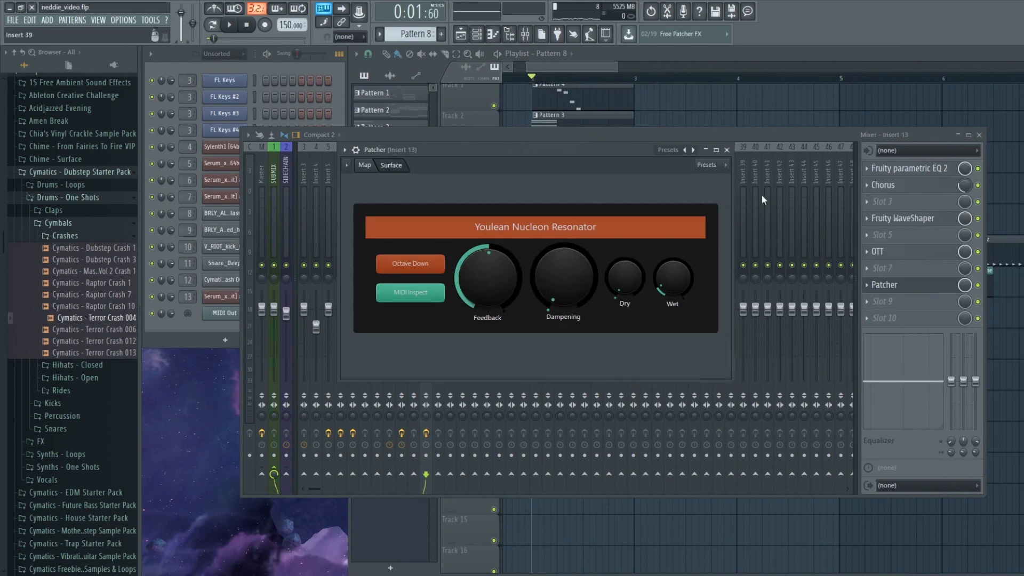
pyautogui.click(727, 150)
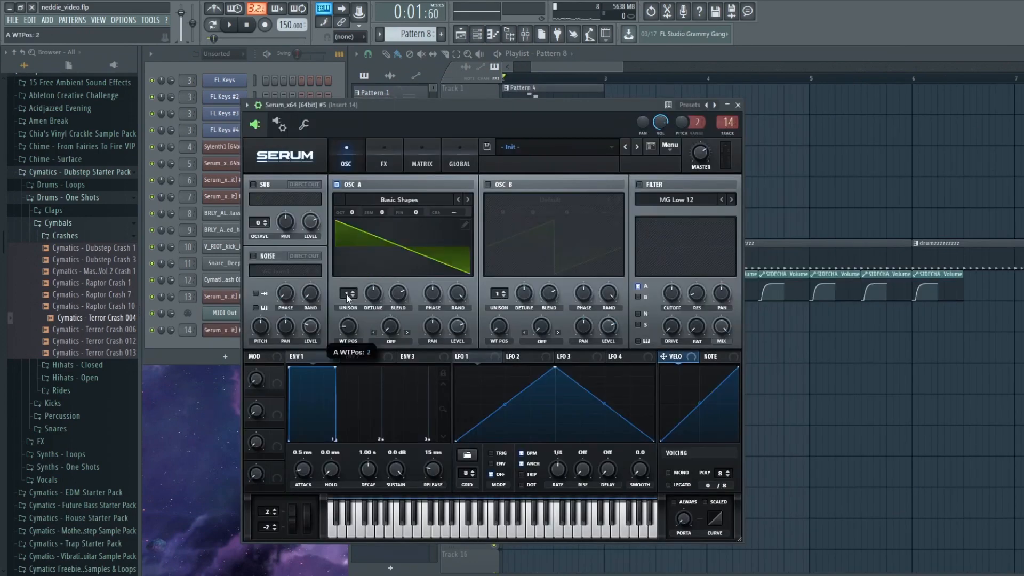
# In the new Serum on insert 14, move oscillator A's Basic Shapes wavetable to the square wave and adjust envelope 1's decay.
pyautogui.moveTo(347, 295); pyautogui.dragTo(341, 255)
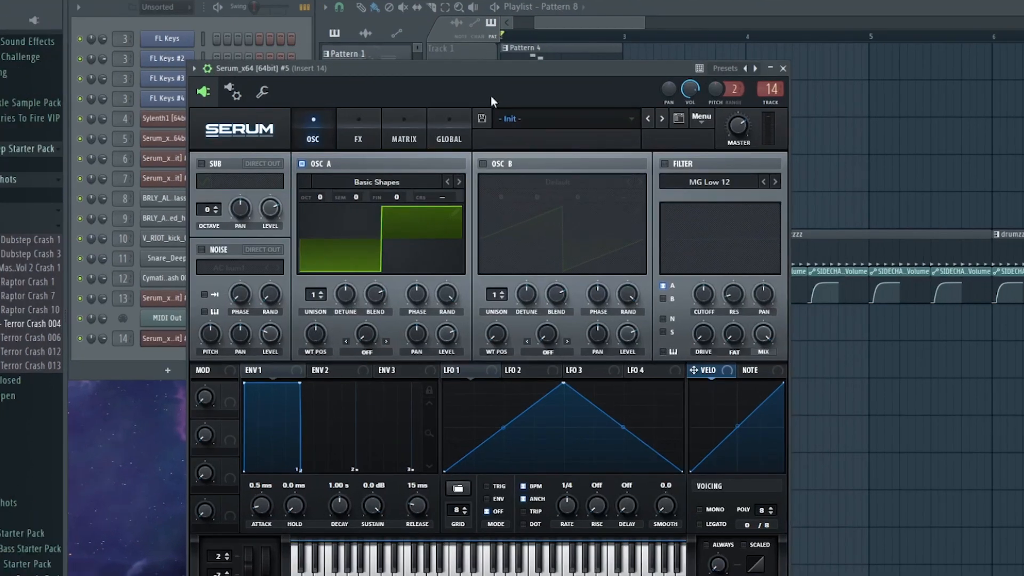
pyautogui.moveTo(333, 326); pyautogui.dragTo(328, 333)
pyautogui.moveTo(363, 481); pyautogui.dragTo(367, 432)
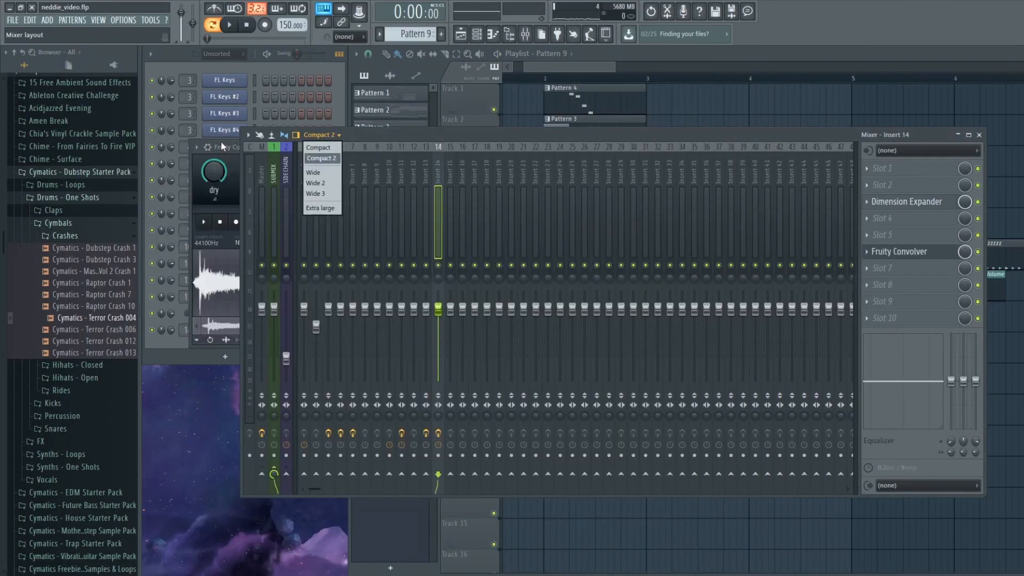
# Bring the Fruity Convolver window of insert 14 into full view over the mixer.
pyautogui.moveTo(215, 144); pyautogui.dragTo(423, 90)
pyautogui.click(448, 191)
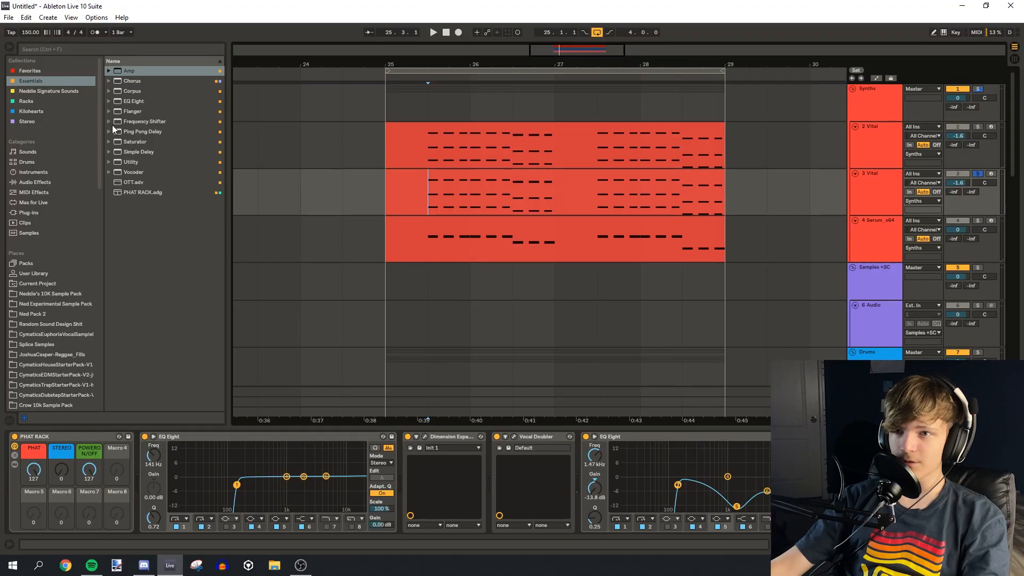
# In Ableton Live, add Reverb after Amp on the duplicated Vital track and search the browser for Utility.
pyautogui.hotkey('ctrl', 'f')
pyautogui.write('reverb')
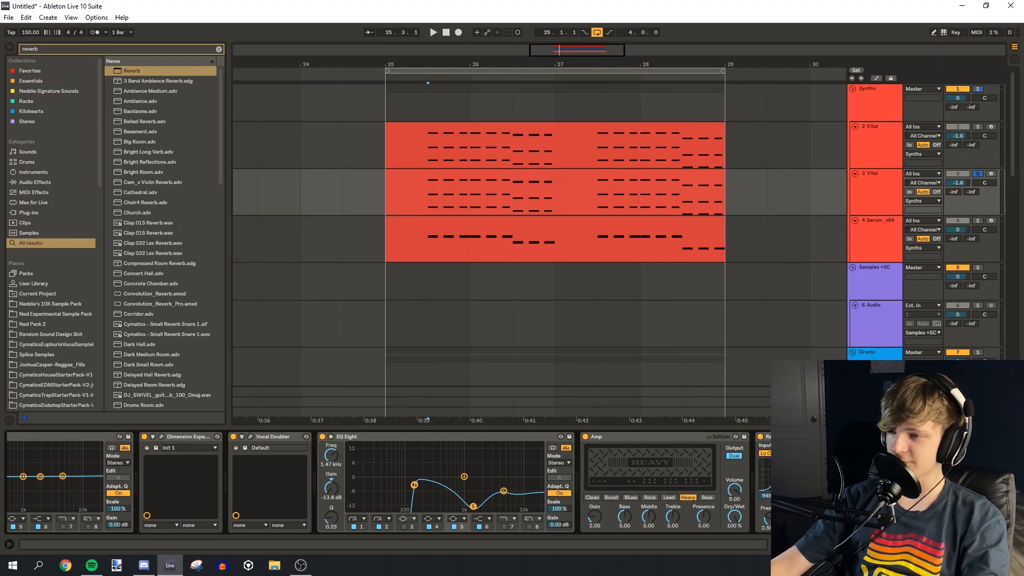
pyautogui.click(79, 50)
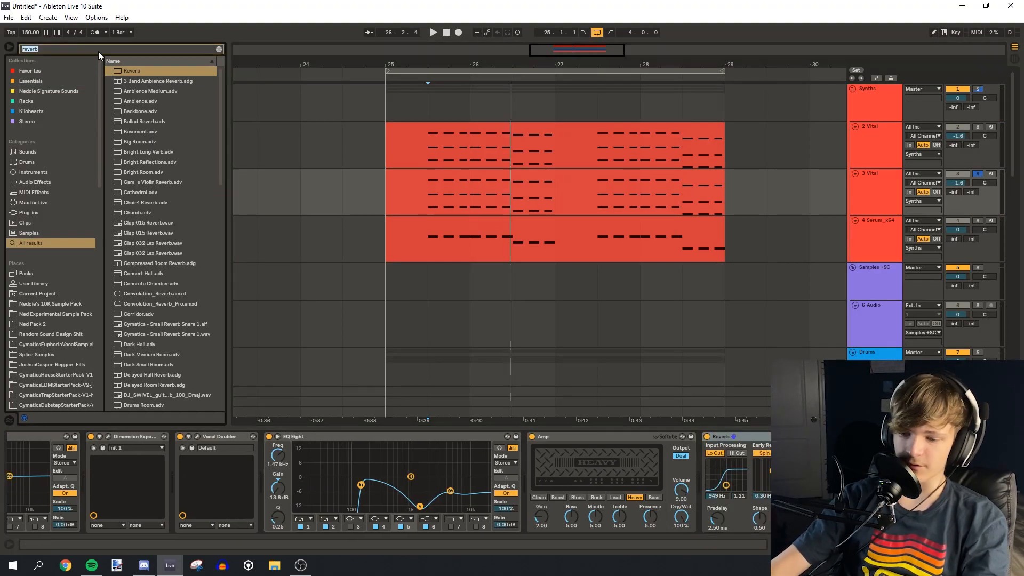
pyautogui.write('utility')
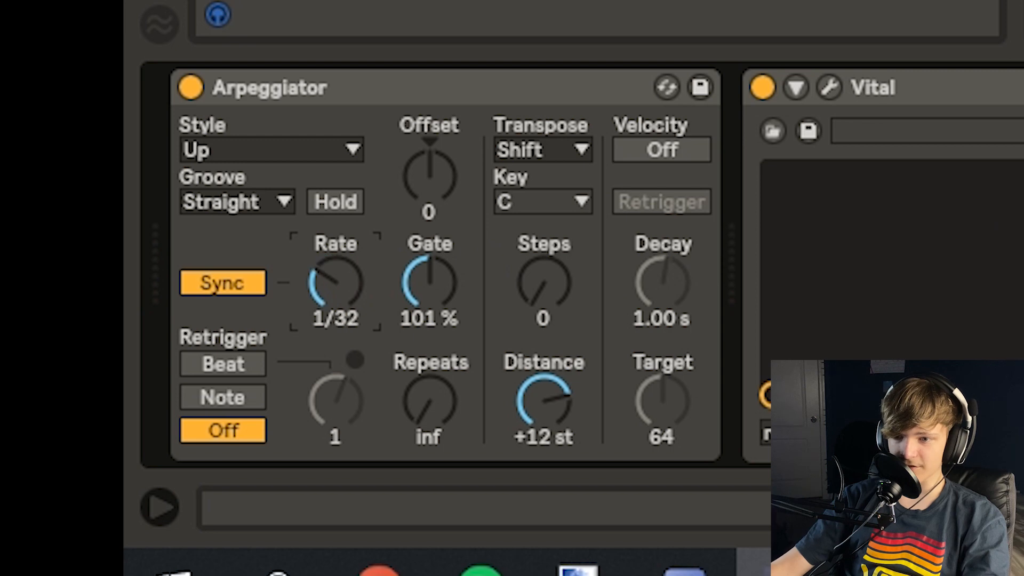
# Fine-tune oscillator 1's Random Amplitudes spectral morph in the duplicated Vital while auditioning the arpeggio, and close its window.
pyautogui.press('space')
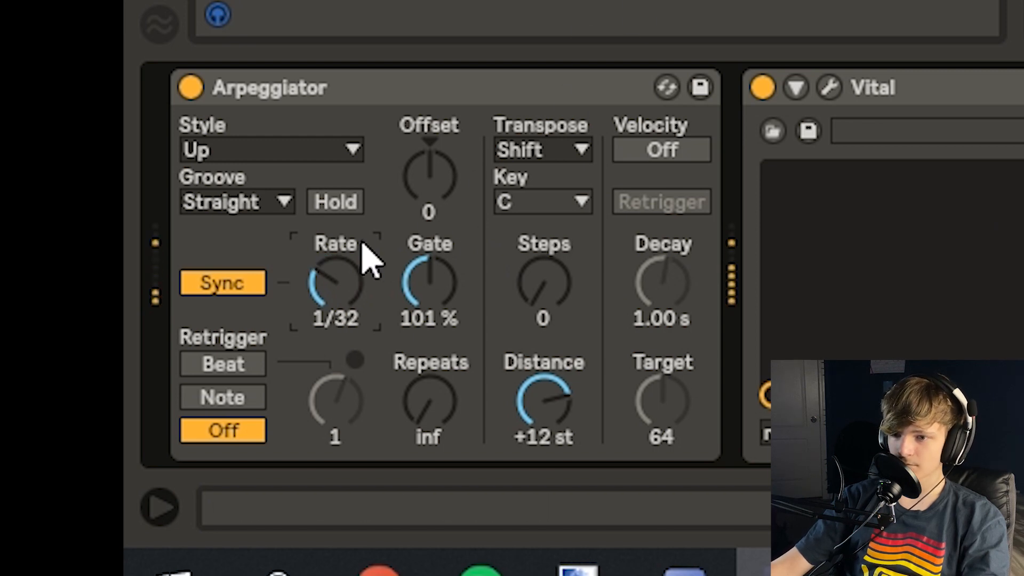
pyautogui.click(831, 87)
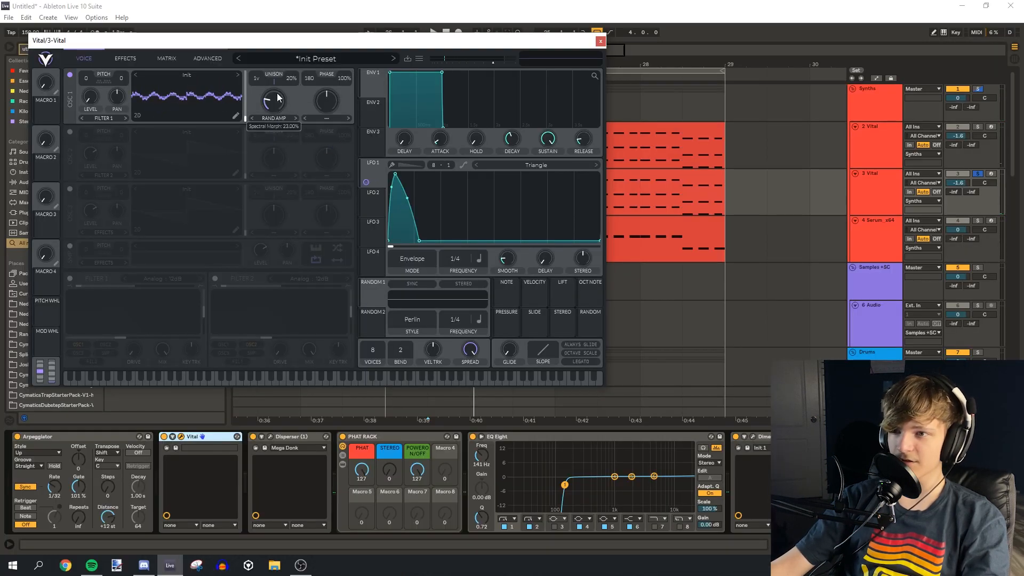
pyautogui.press('space')
pyautogui.moveTo(268, 105)
pyautogui.mouseDown()
pyautogui.moveTo(272, 121)
pyautogui.moveTo(270, 103)
pyautogui.mouseUp()
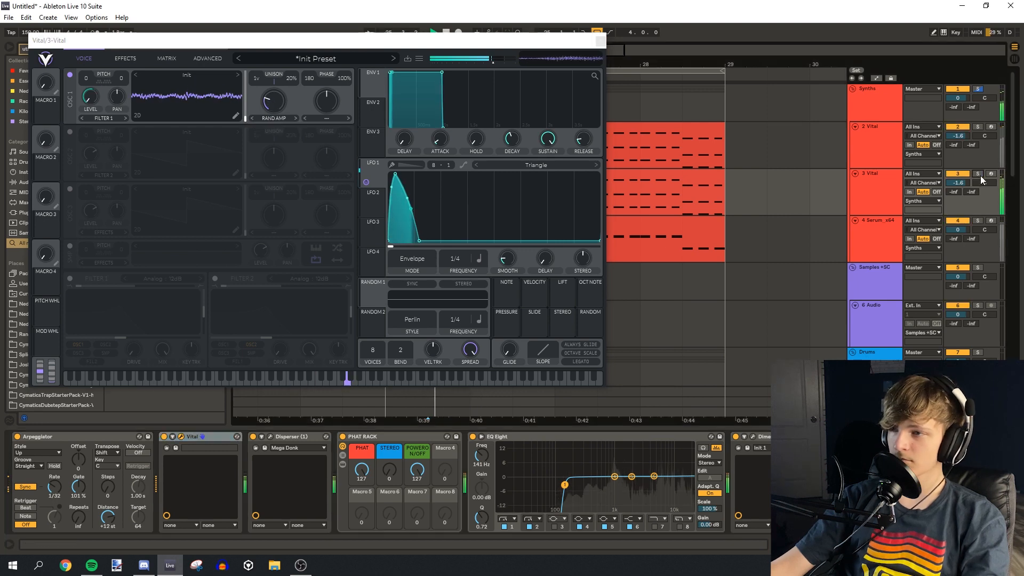
pyautogui.click(600, 41)
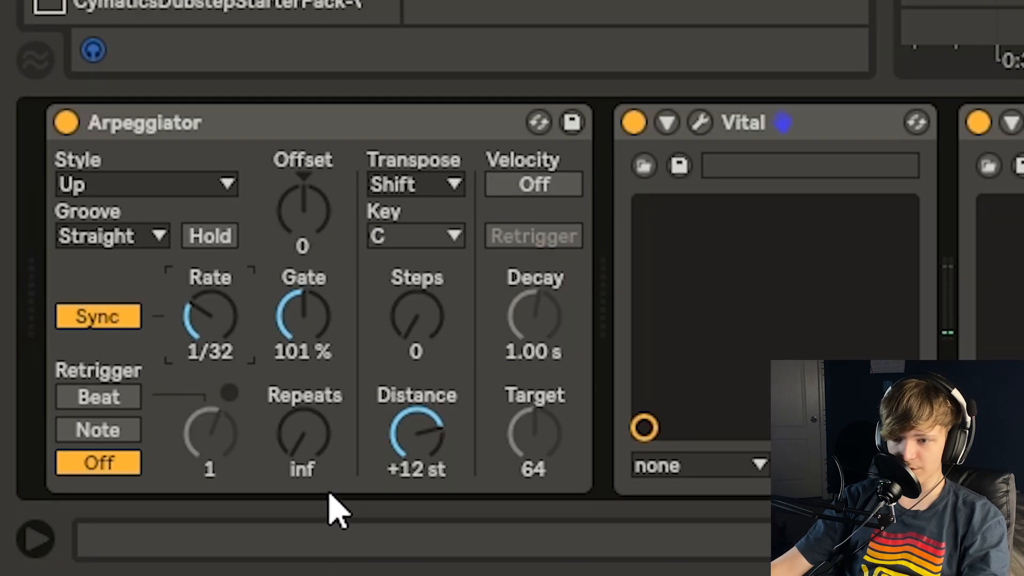
# Set the Arpeggiator's Repeats to 1 and audition the duplicated Vital track with its solo turned off.
pyautogui.click(305, 469)
pyautogui.write('1')
pyautogui.press('space')
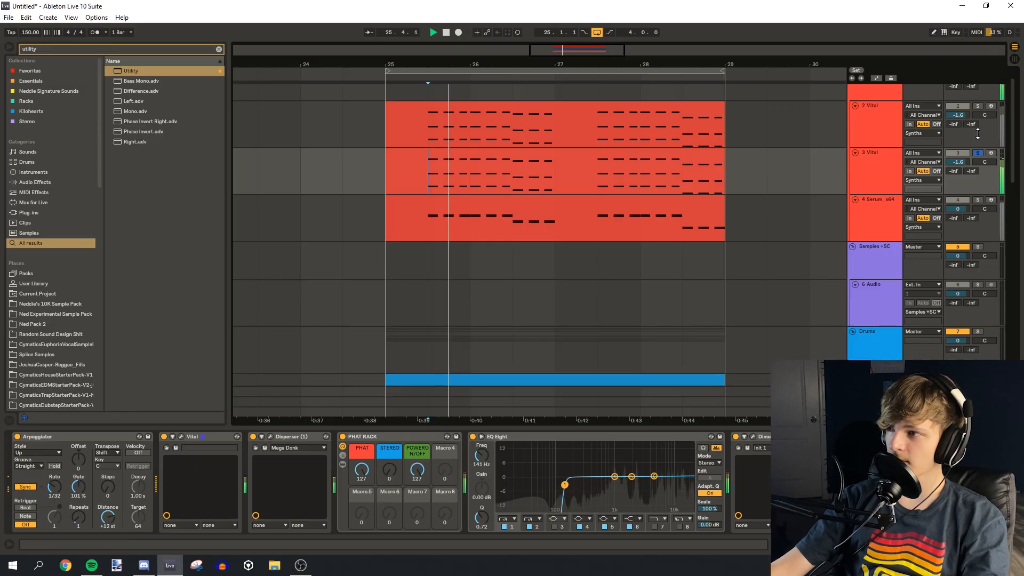
pyautogui.click(977, 153)
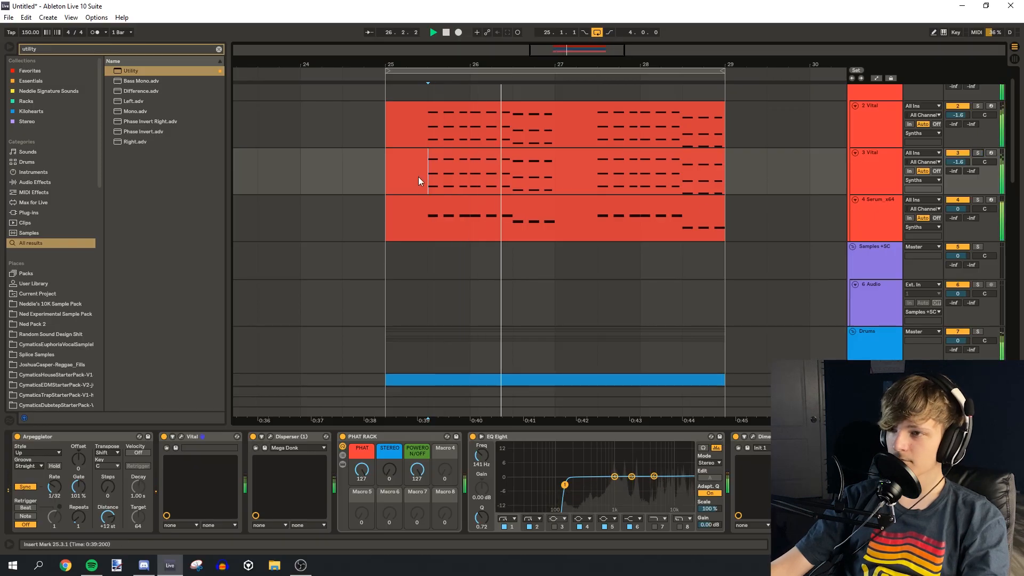
pyautogui.click(418, 177)
# Add a new Vital track with the Init Preset directly below the Serum_x64 track.
pyautogui.click(814, 201)
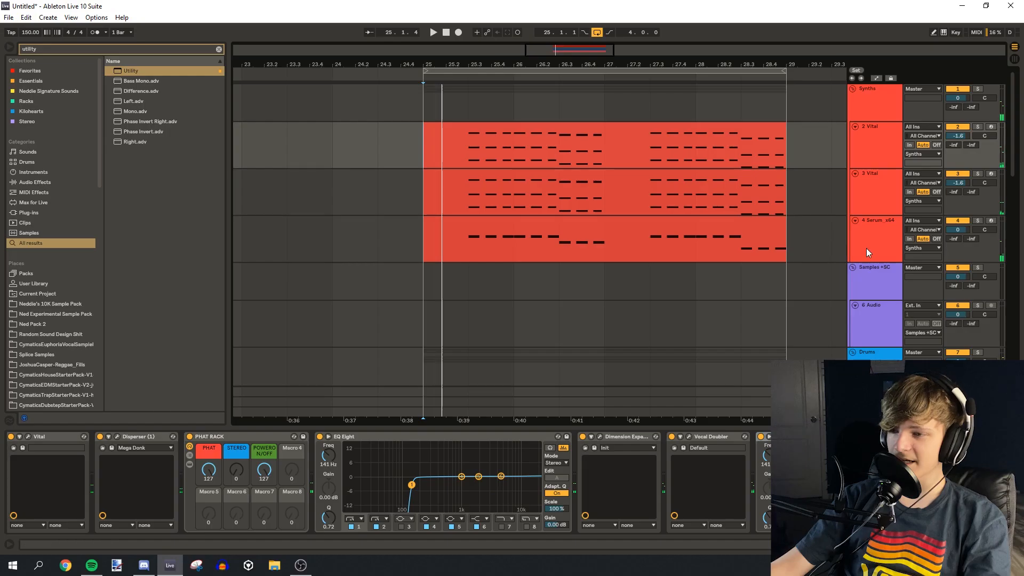
pyautogui.click(880, 250)
pyautogui.click(467, 271)
pyautogui.click(469, 251)
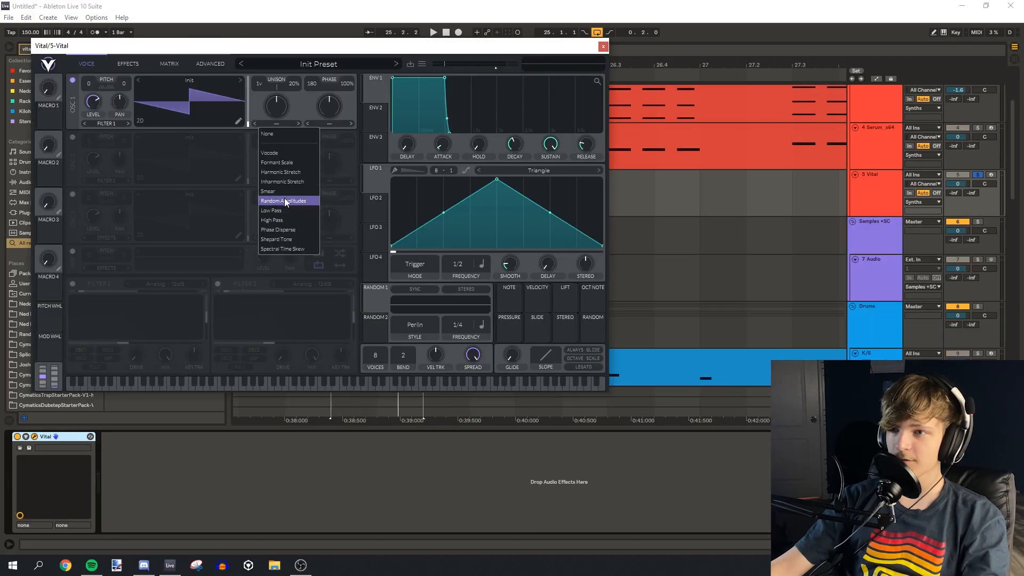
# Set oscillator 1's spectral morph to Inharmonic Stretch in the new Vital, shape LFO 1 into a ramp modulating it, and audition.
pyautogui.click(285, 201)
pyautogui.moveTo(497, 179); pyautogui.dragTo(450, 179)
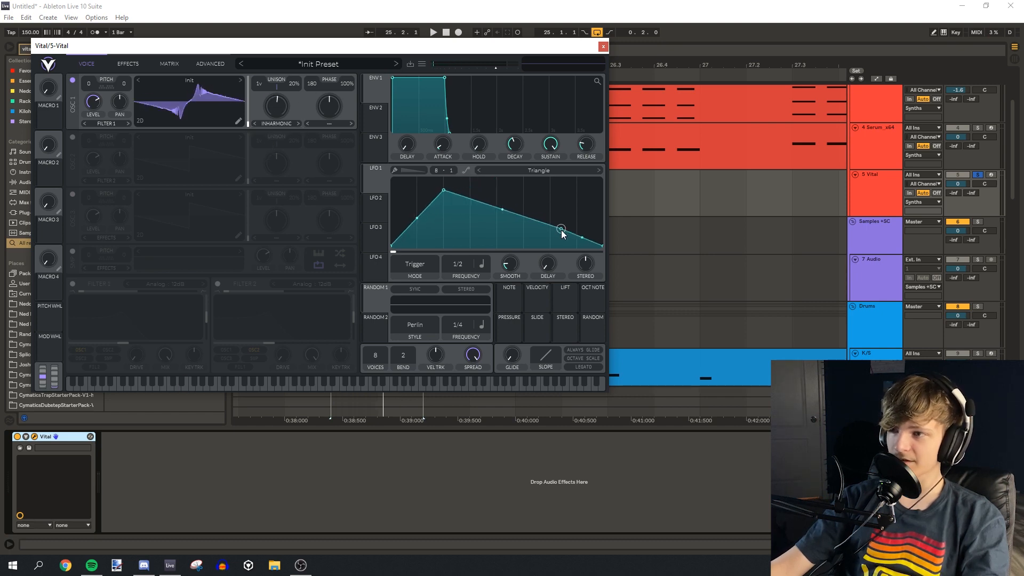
pyautogui.moveTo(603, 246); pyautogui.dragTo(602, 179)
pyautogui.moveTo(375, 185); pyautogui.dragTo(277, 106)
pyautogui.press('space')
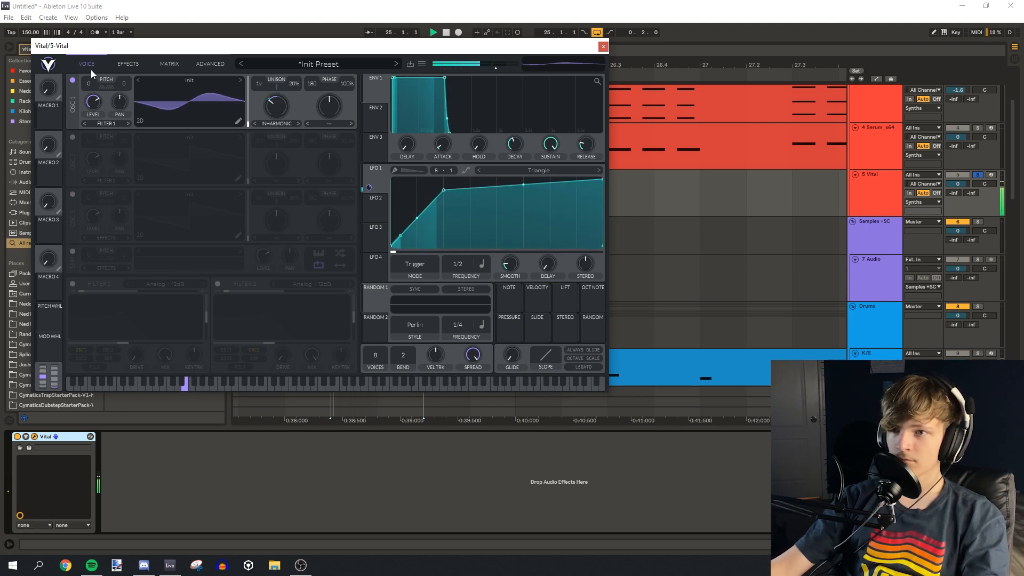
# Enable Multiband Compressor and Soft Clip Distortion in Vital's effects and reorder Distortion ahead of Compressor.
pyautogui.click(128, 63)
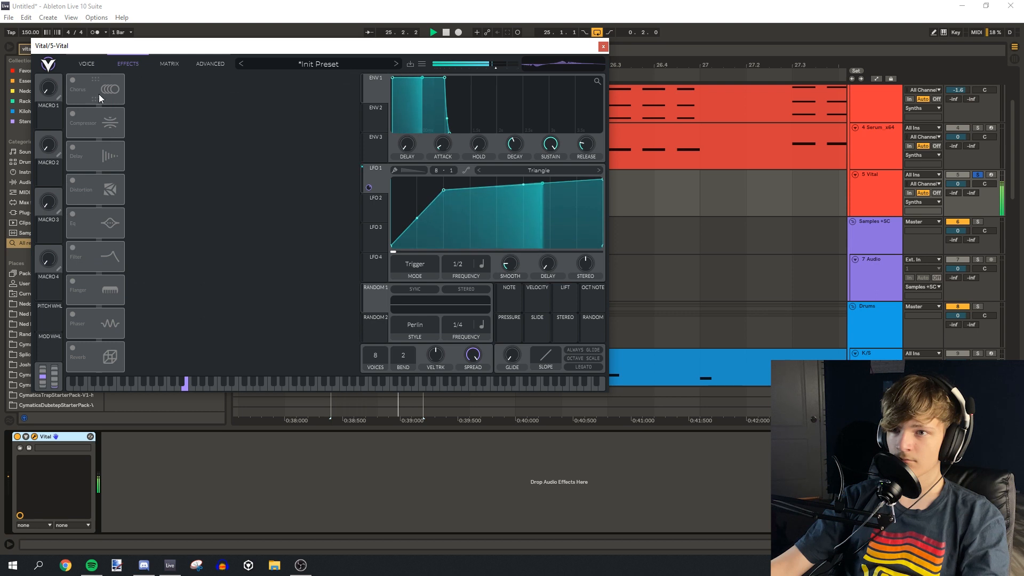
pyautogui.click(73, 181)
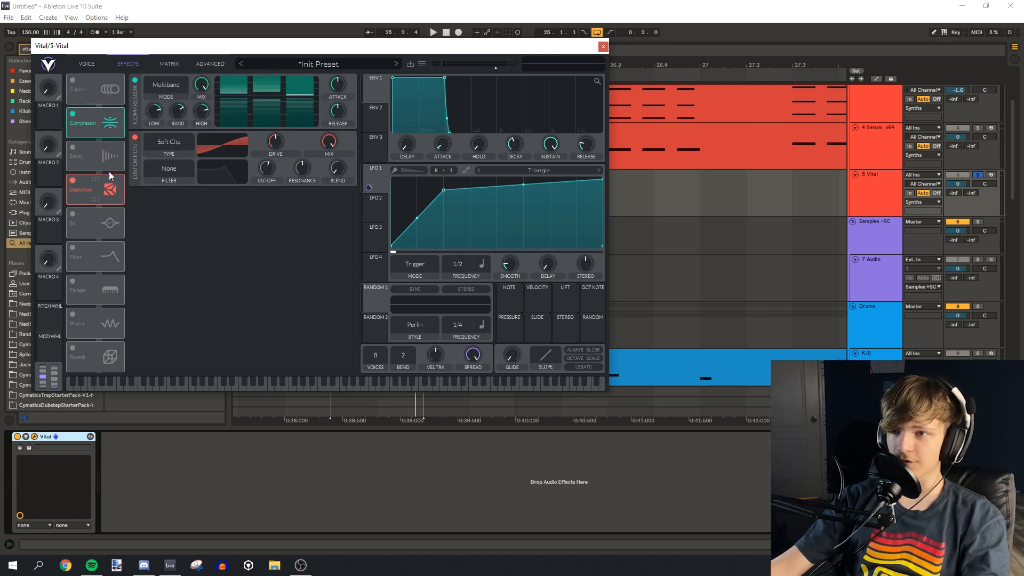
pyautogui.moveTo(83, 181); pyautogui.dragTo(82, 127)
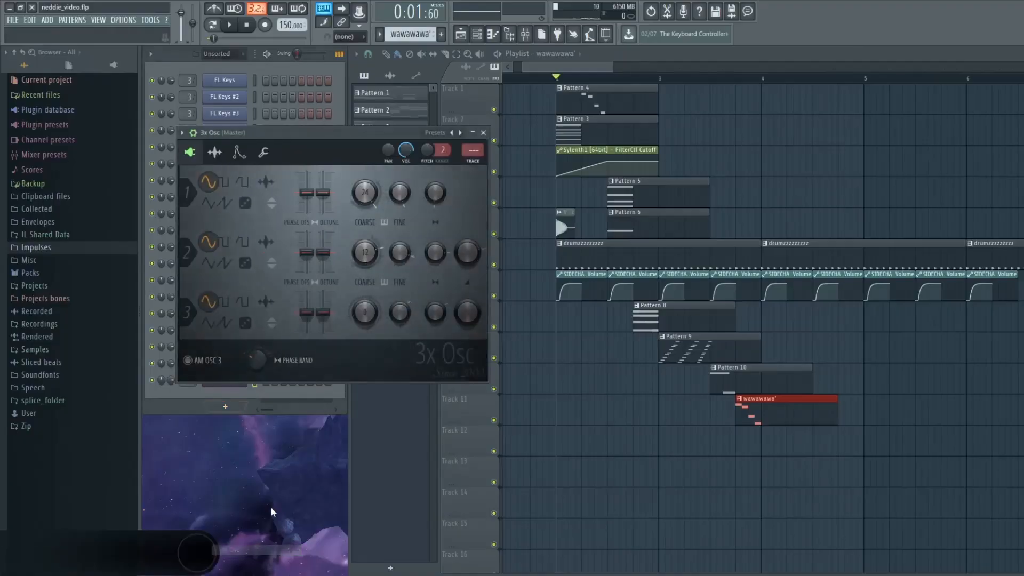
# In FL Studio, save the project and raise the pitch of the long 3x Osc note in the sub pattern.
pyautogui.hotkey('ctrl', 's')
pyautogui.moveTo(348, 185); pyautogui.dragTo(329, 163)
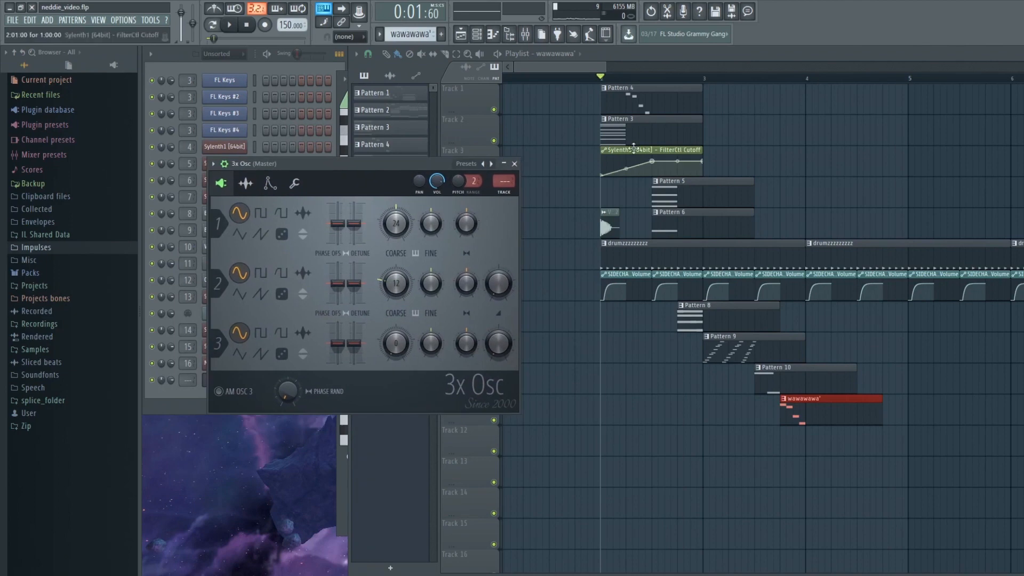
pyautogui.moveTo(674, 163); pyautogui.dragTo(608, 149)
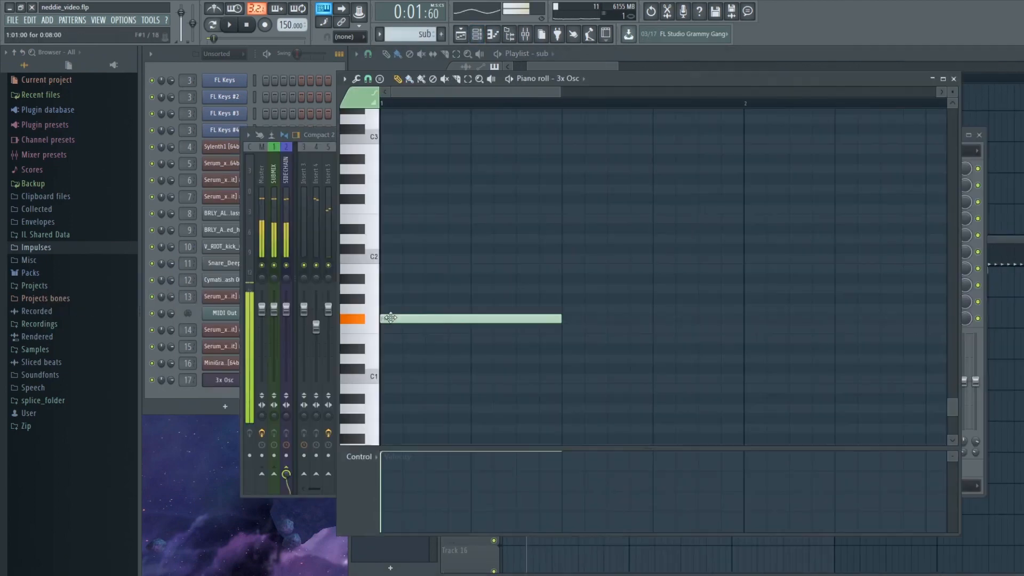
pyautogui.moveTo(390, 318); pyautogui.dragTo(390, 208)
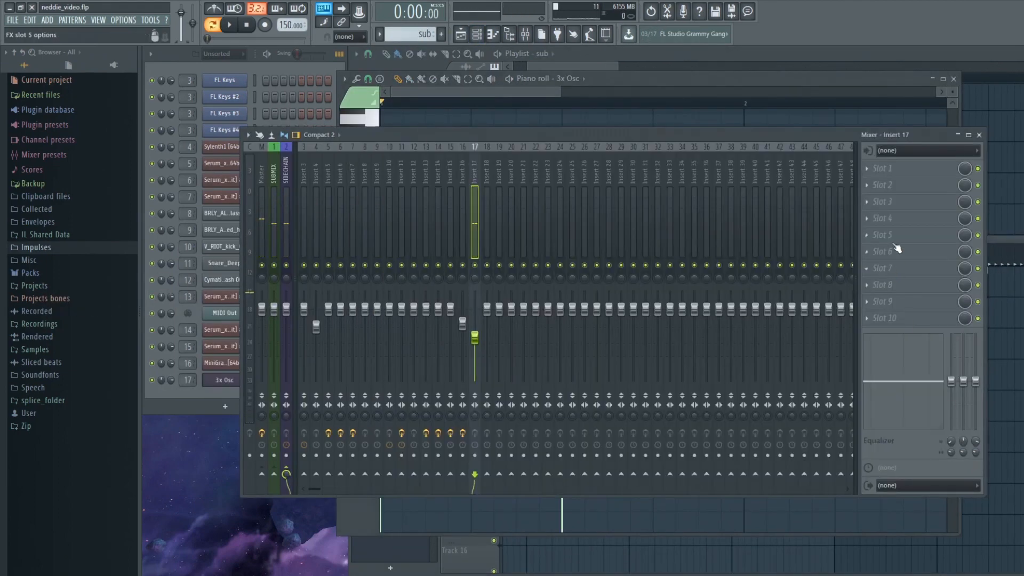
# Load Fruity WaveShaper into an empty effect slot of mixer insert 17 for the 3x Osc.
pyautogui.click(896, 249)
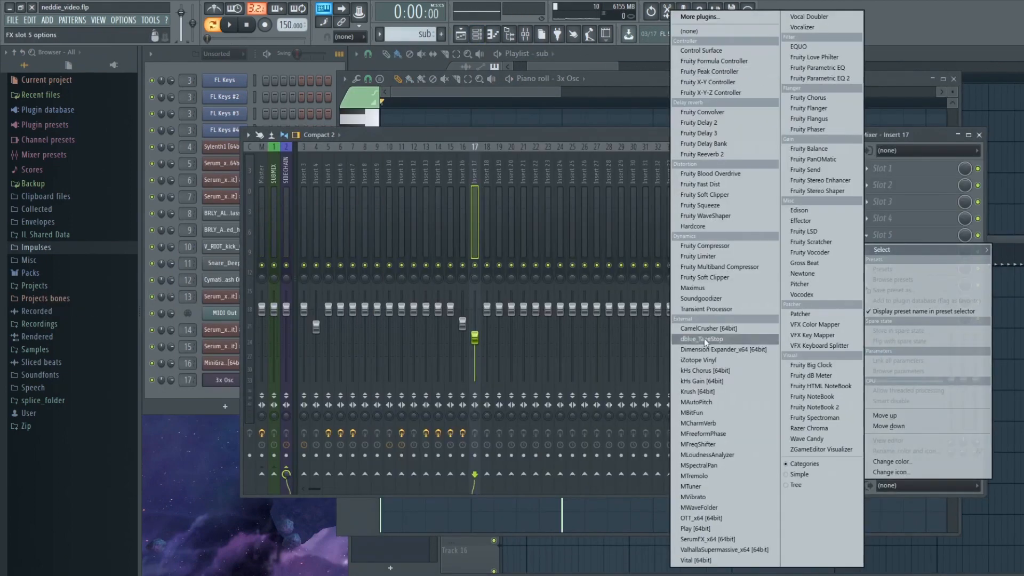
pyautogui.click(695, 216)
pyautogui.moveTo(224, 209); pyautogui.dragTo(225, 133)
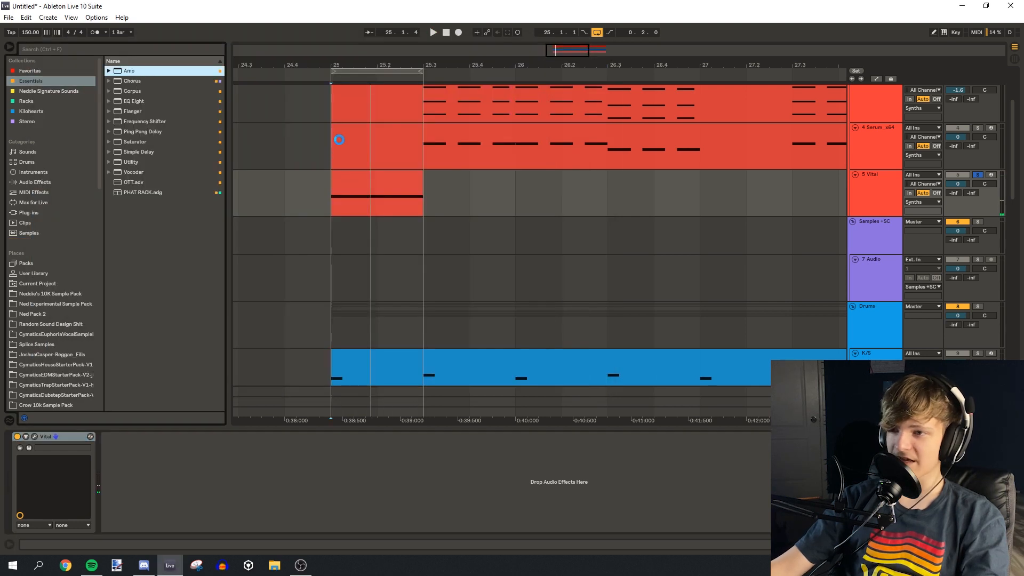
# In Ableton Live, add PHAT RACK to the track 5 Vital, place it before Amp, and audition.
pyautogui.doubleClick(143, 193)
pyautogui.click(122, 53)
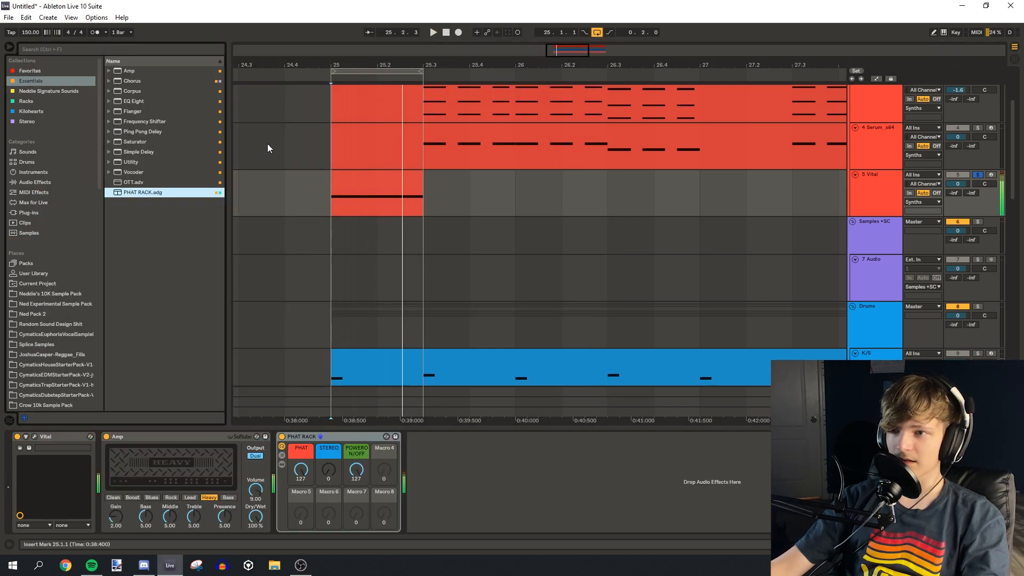
pyautogui.press('space')
pyautogui.moveTo(155, 437); pyautogui.dragTo(273, 179)
pyautogui.press('space')
pyautogui.press('space')
# Try Saturator between PHAT RACK and Amp with 12.6 dB of Drive and audition track 5.
pyautogui.moveTo(130, 142); pyautogui.dragTo(266, 469)
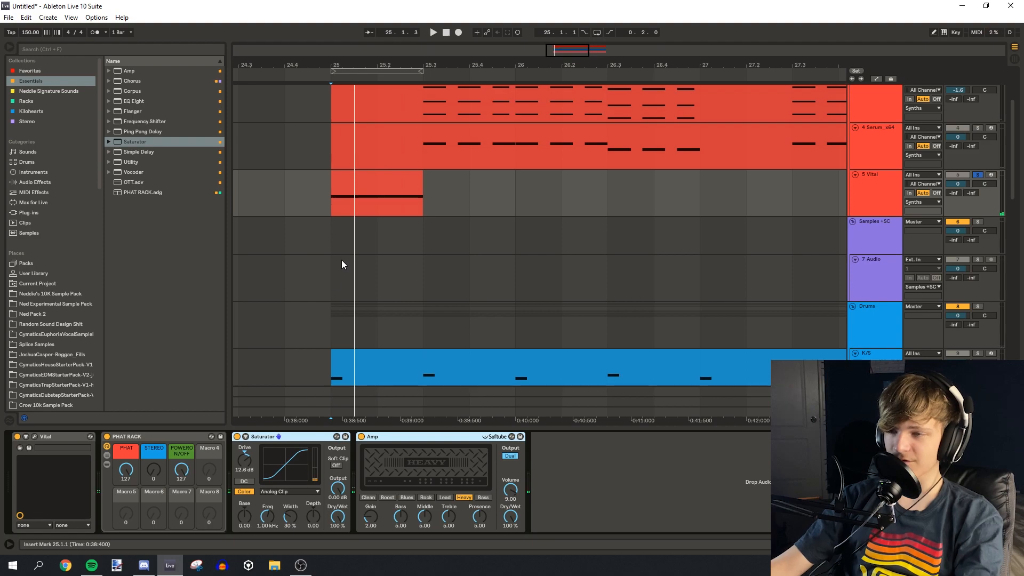
pyautogui.click(895, 176)
pyautogui.press('space')
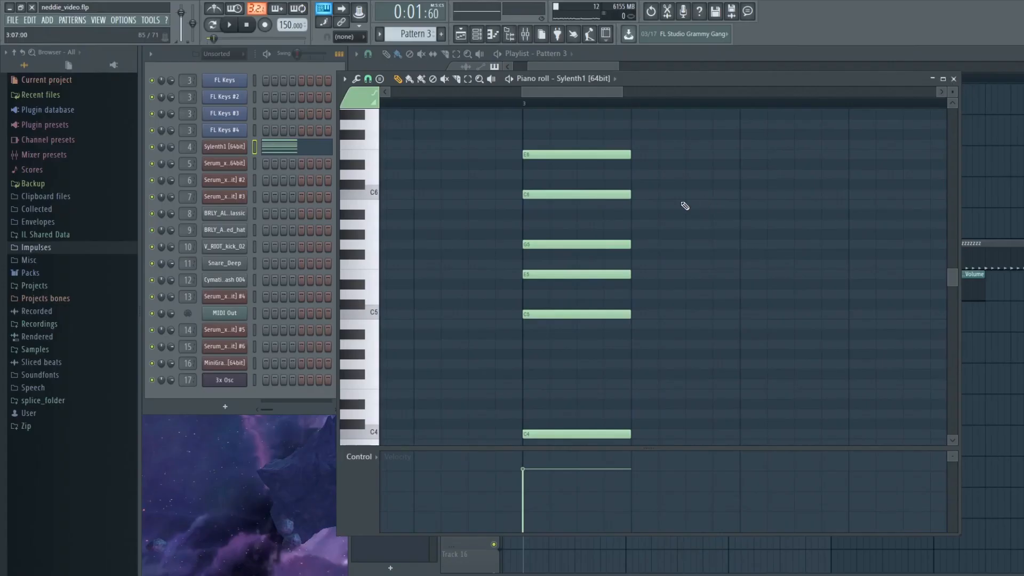
# In FL Studio, lower the C6 note of Pattern 3's Sylenth1 chord to B5 and play it back.
pyautogui.moveTo(581, 194); pyautogui.dragTo(579, 205)
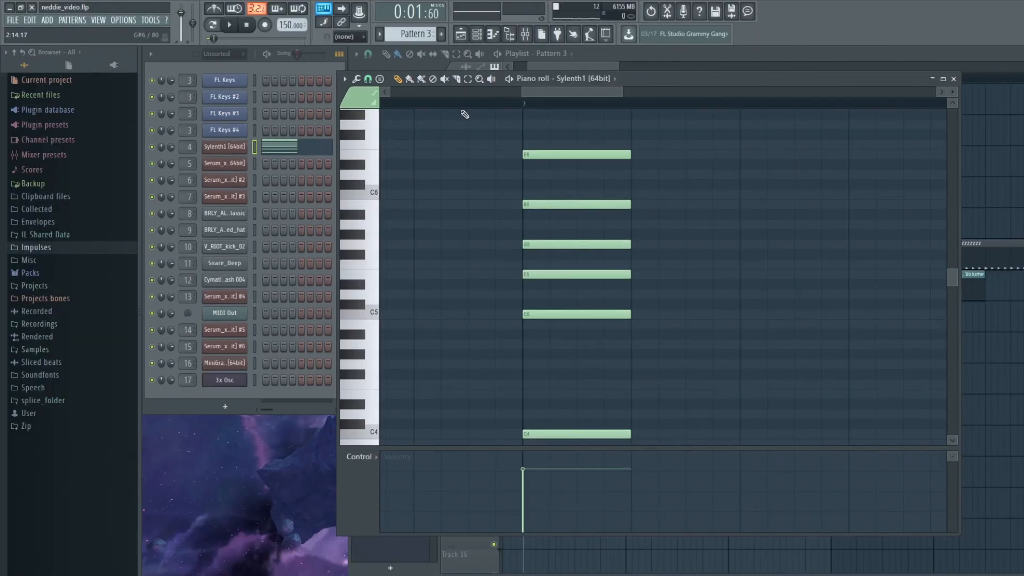
pyautogui.click(466, 103)
pyautogui.press('space')
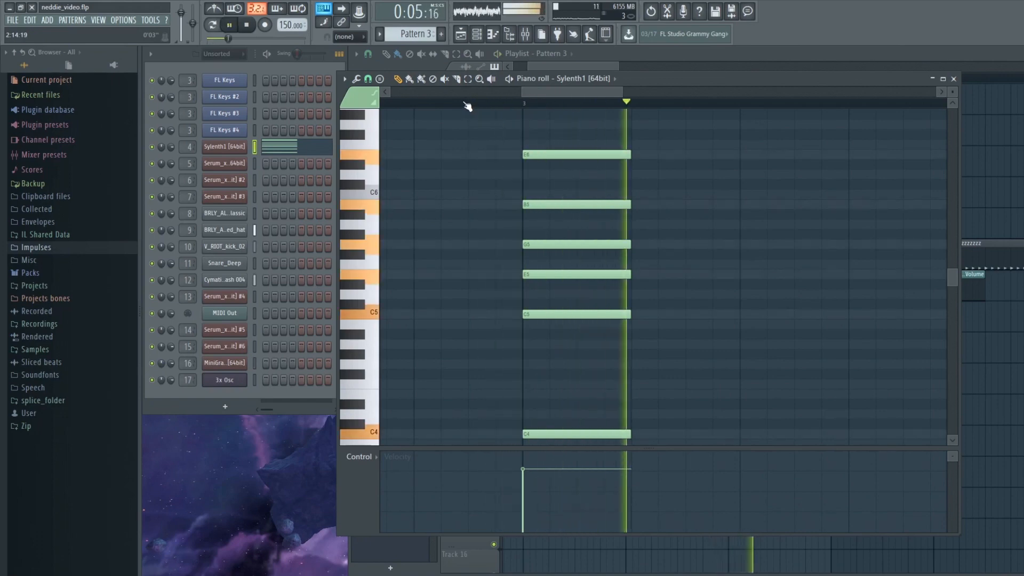
pyautogui.press('space')
pyautogui.press('space')
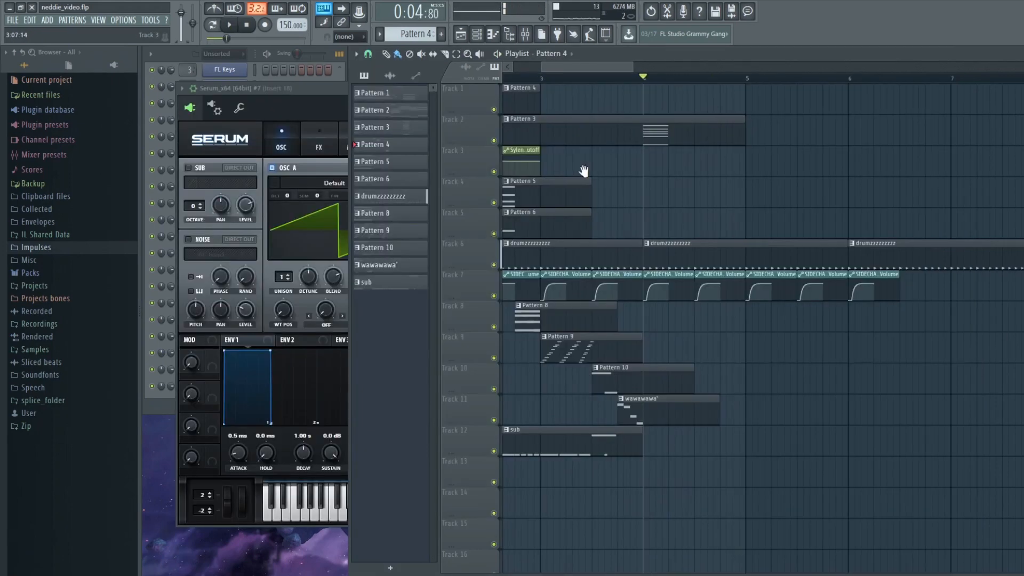
# Move the new Serum instance's window into full view and open oscillator A's wavetable list.
pyautogui.moveTo(317, 86); pyautogui.dragTo(407, 83)
pyautogui.click(435, 181)
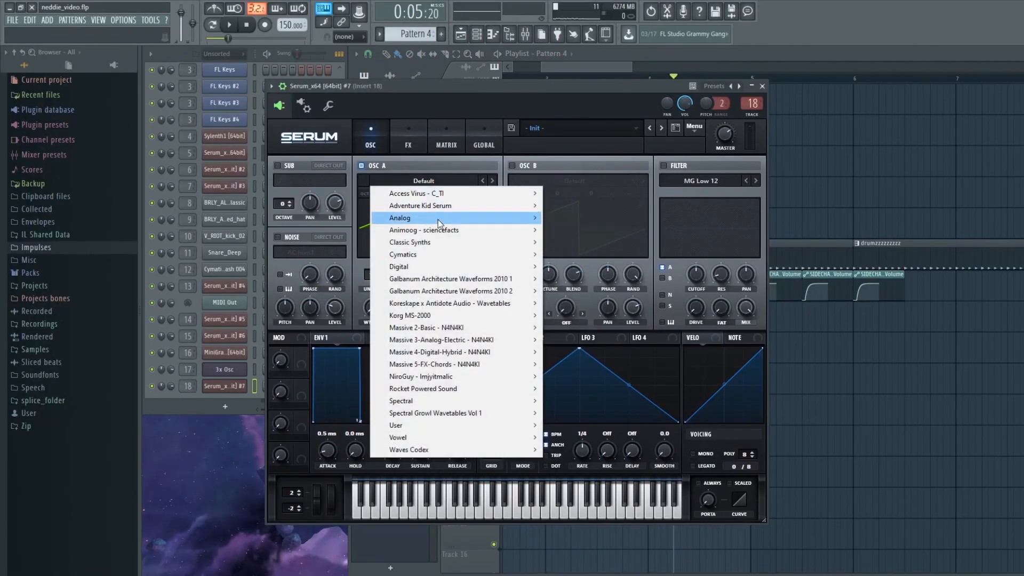
pyautogui.moveTo(437, 220)
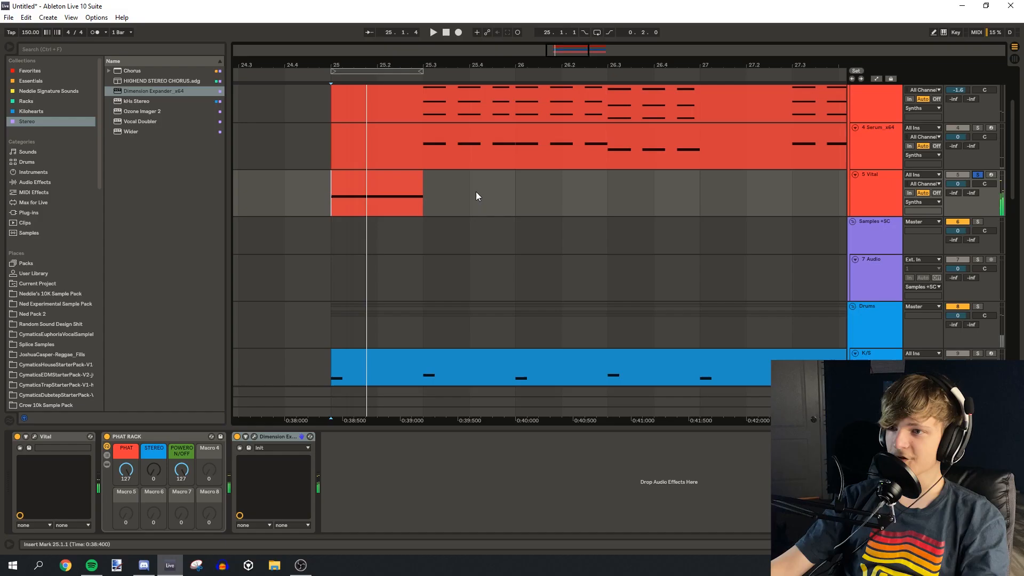
# In Ableton Live, turn on looping for the short Vital clip on track 5 at bar 25.
pyautogui.click(372, 180)
pyautogui.hotkey('ctrl', 'l')
pyautogui.click(324, 172)
# Search the browser for the Vocoder effect and add an audio track below the track 5 Vital.
pyautogui.click(36, 49)
pyautogui.write('vocoder')
pyautogui.hotkey('ctrl', 't')
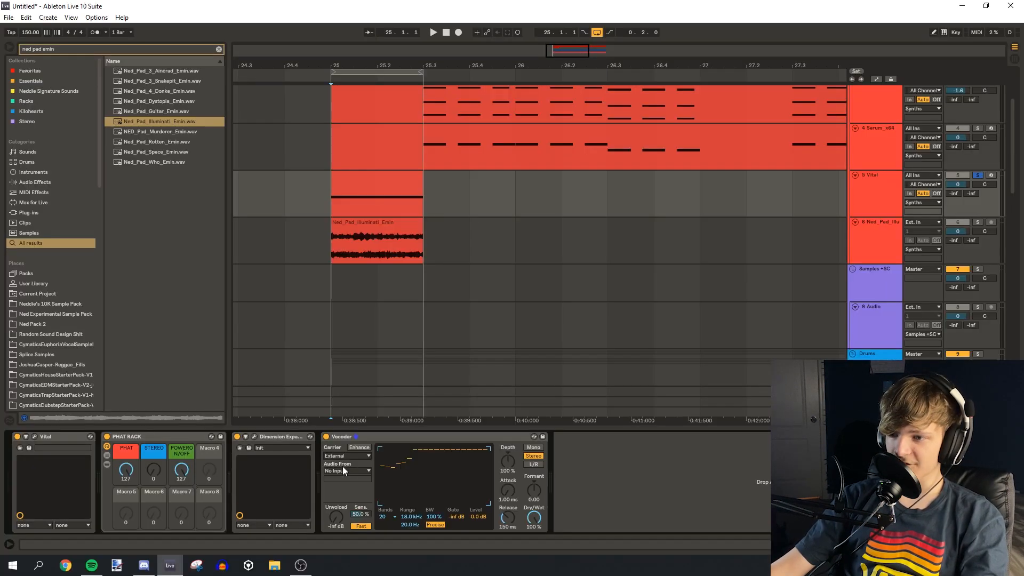
# Set the Vocoder's external carrier to 6-Ned Pad Illuminati Emin and return to the Vital track's device chain.
pyautogui.click(346, 470)
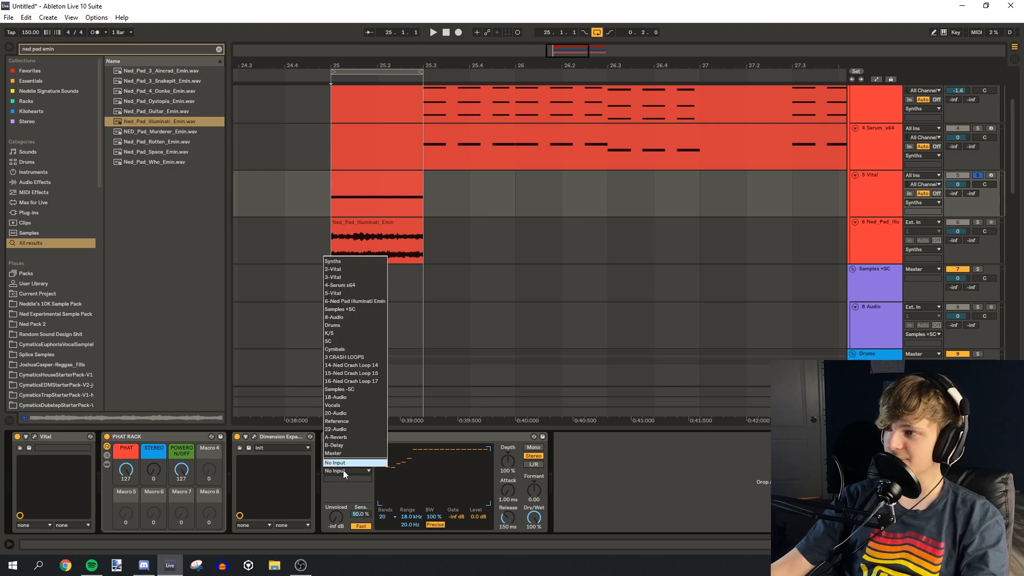
pyautogui.click(355, 300)
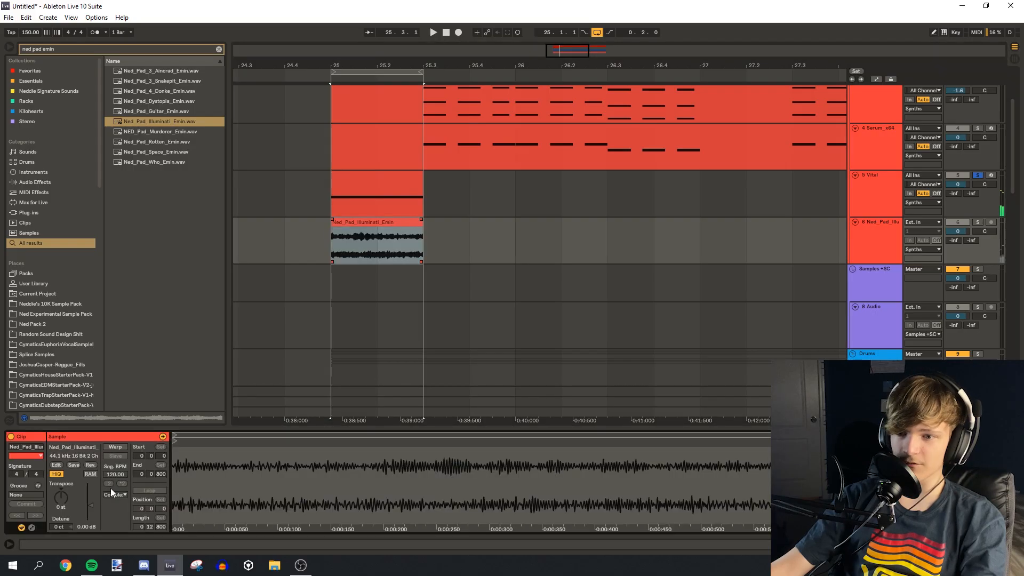
pyautogui.click(289, 190)
pyautogui.click(337, 197)
pyautogui.hotkey('shift', 'Tab')
# Search the browser for tape effects and return to the track 5 Vital clip in the arrangement.
pyautogui.click(66, 50)
pyautogui.hotkey('ctrl', 'a')
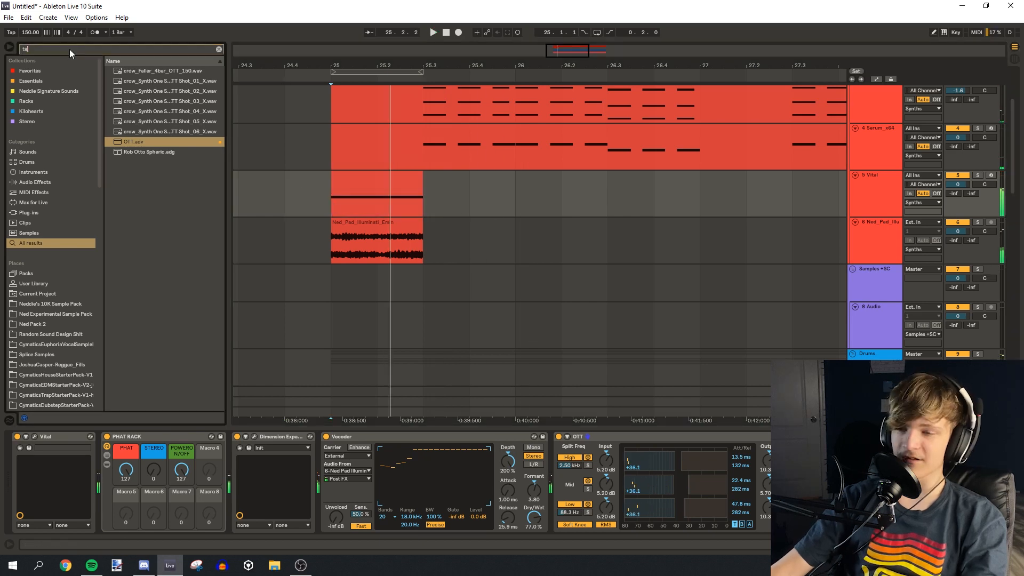
pyautogui.write('tape')
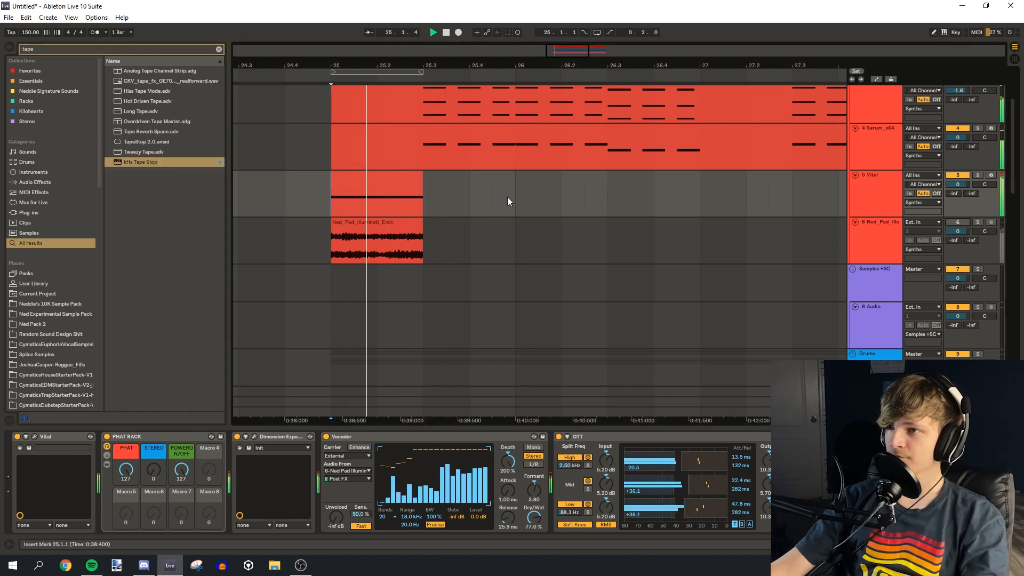
pyautogui.moveTo(459, 65); pyautogui.dragTo(412, 53)
pyautogui.click(385, 201)
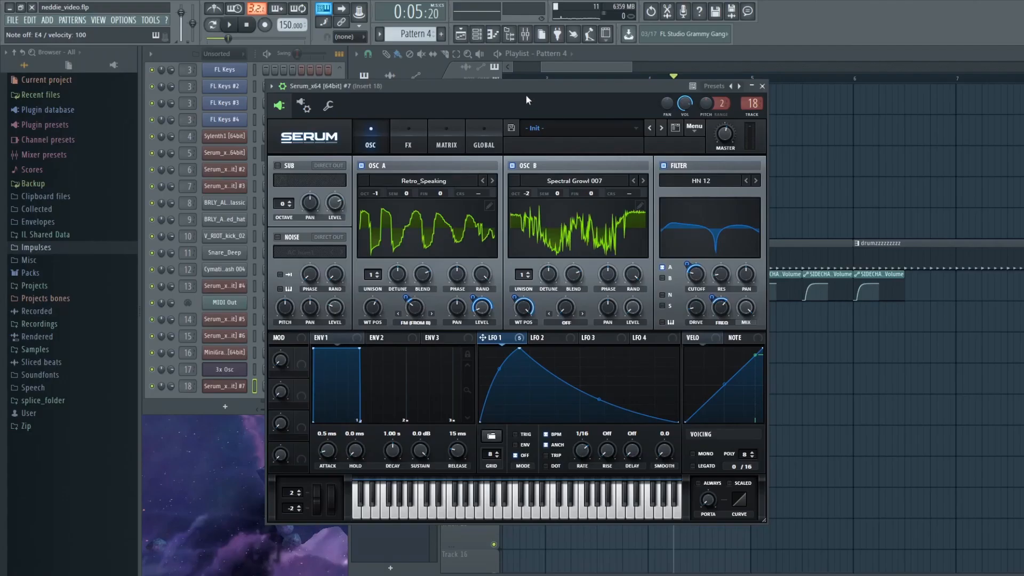
# In FL Studio, load Patcher into slot 6 of the new Serum's mixer insert 18 and reposition its window.
pyautogui.moveTo(526, 96); pyautogui.dragTo(546, 99)
pyautogui.press('c')
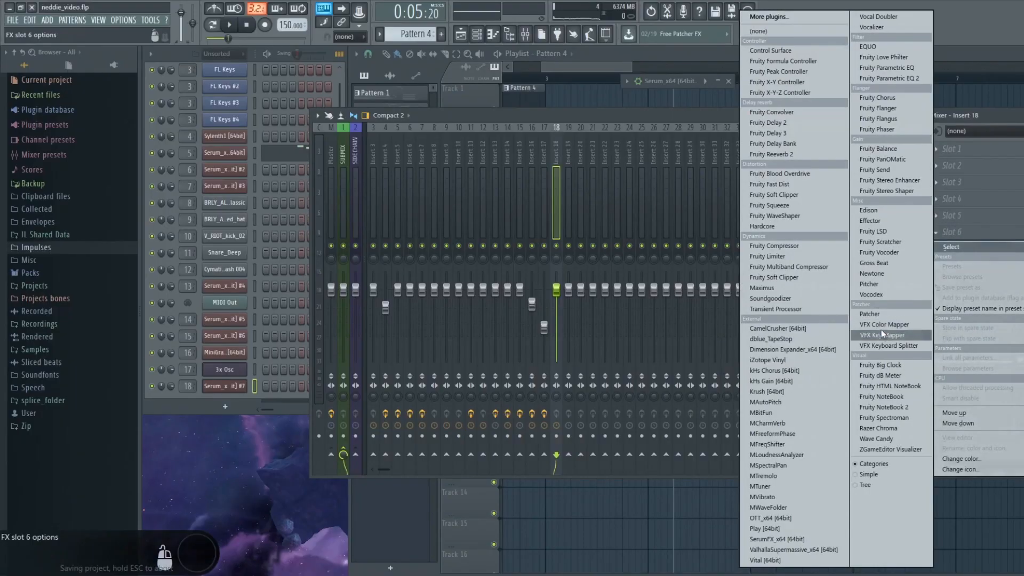
pyautogui.click(881, 332)
pyautogui.moveTo(356, 155); pyautogui.dragTo(457, 151)
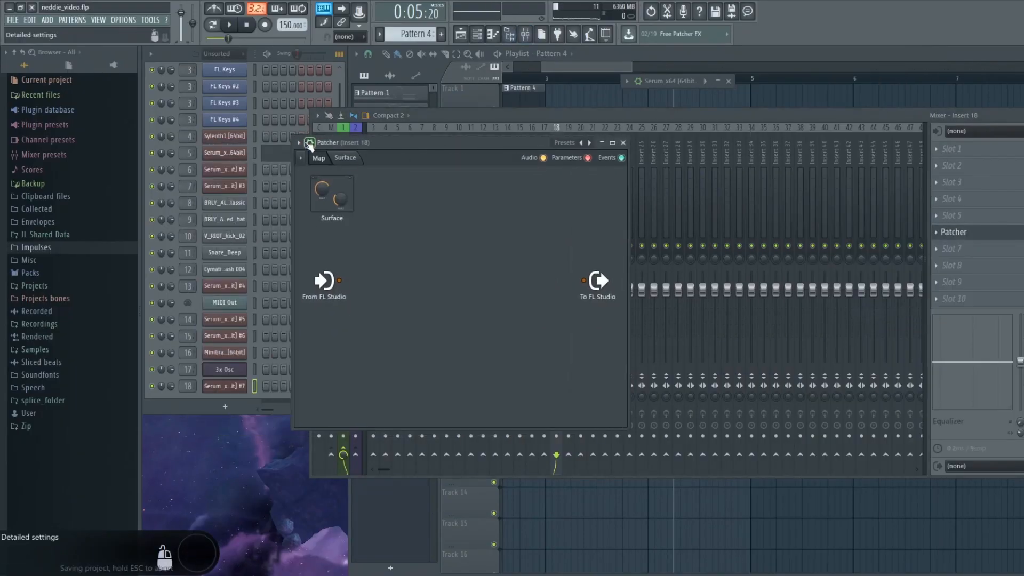
pyautogui.click(298, 143)
pyautogui.moveTo(330, 155)
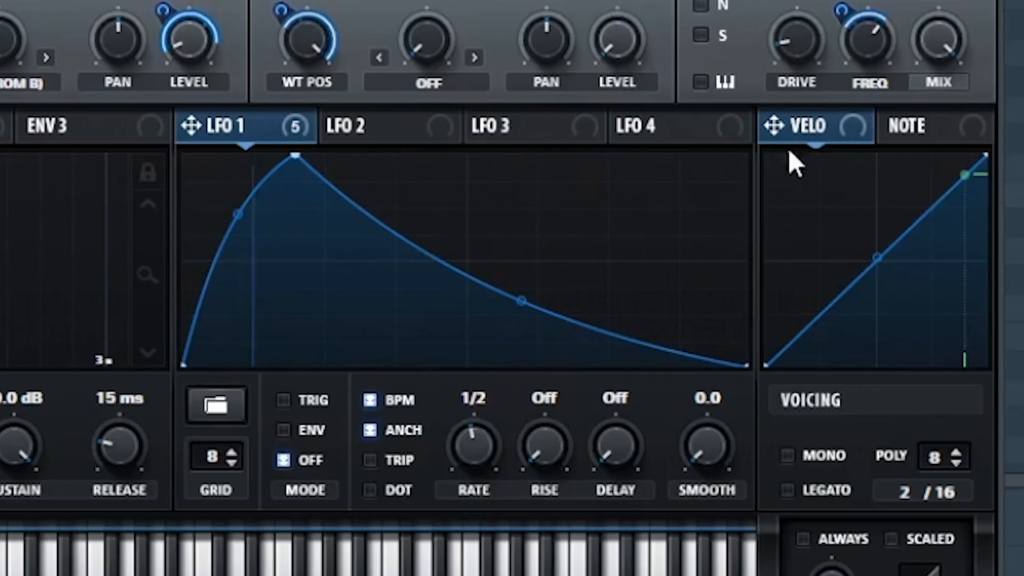
# Assign Serum's velocity source to LFO 1's Rate and raise the top chord note in the MIDI Out piano roll.
pyautogui.moveTo(689, 334); pyautogui.dragTo(577, 430)
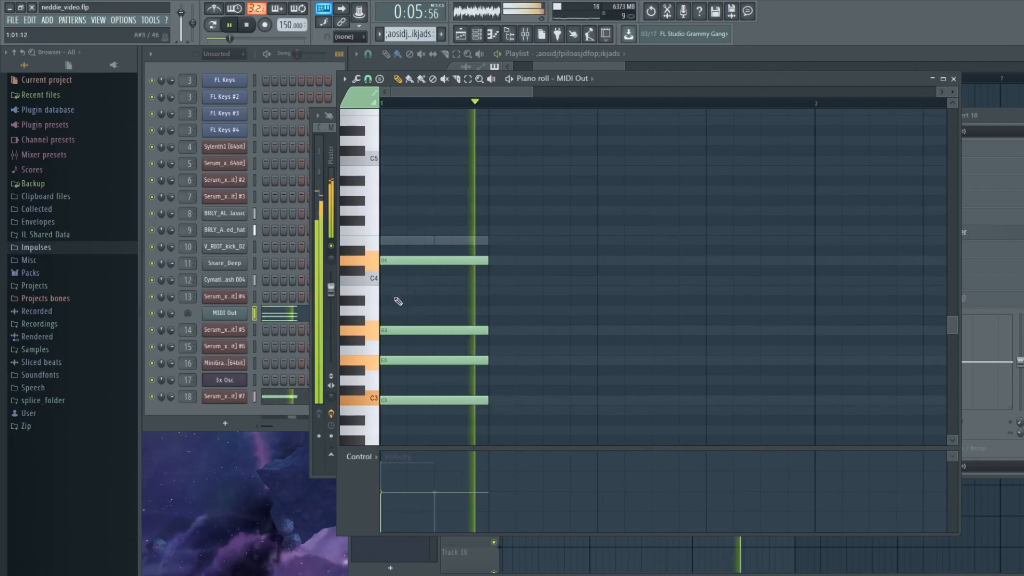
pyautogui.moveTo(450, 261); pyautogui.dragTo(455, 238)
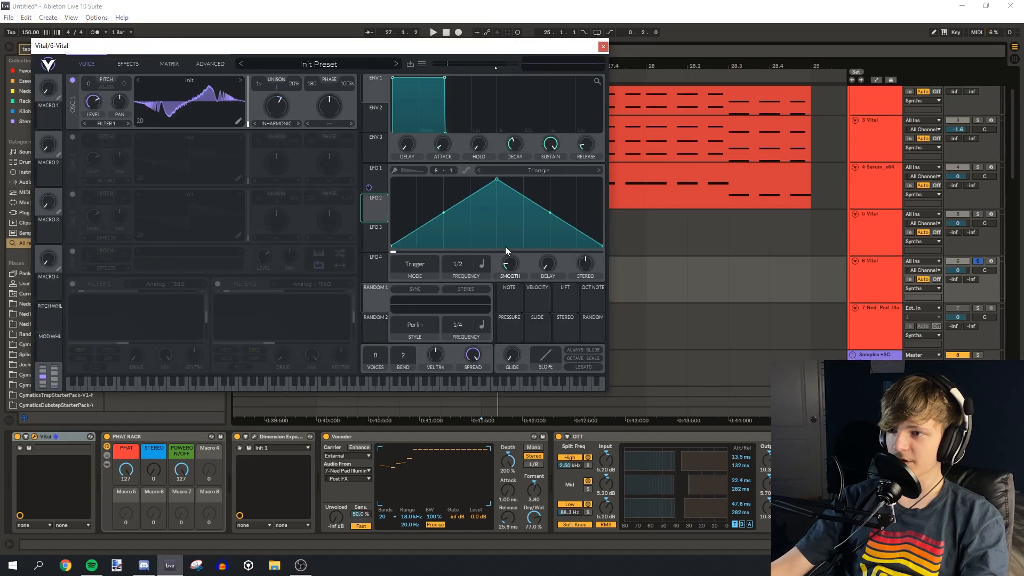
# In Ableton Live, shape LFO 2 of the track 6 Vital into a fast decaying spike at 1/32 with Smear morphing, and audition.
pyautogui.moveTo(475, 231); pyautogui.dragTo(479, 217)
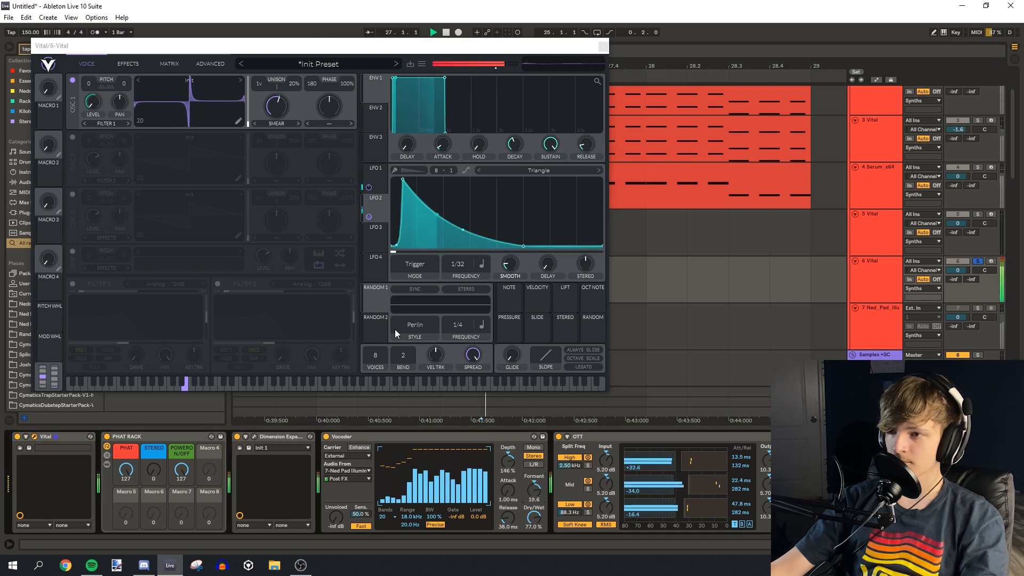
pyautogui.press('space')
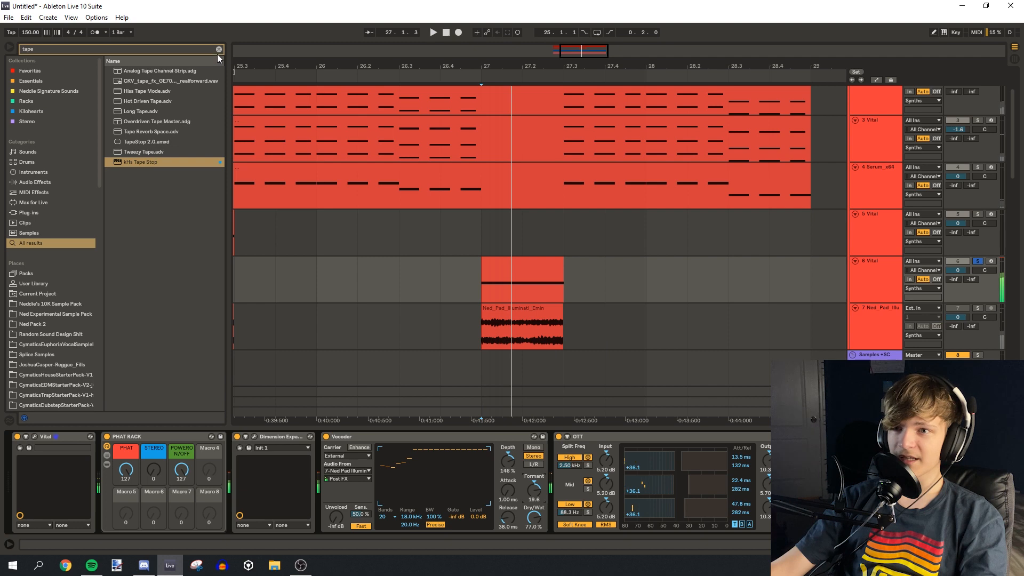
# Clear the tape search, add Amp from Essentials between PHAT RACK and Dimension Expander on track 6, and audition.
pyautogui.click(220, 49)
pyautogui.click(34, 88)
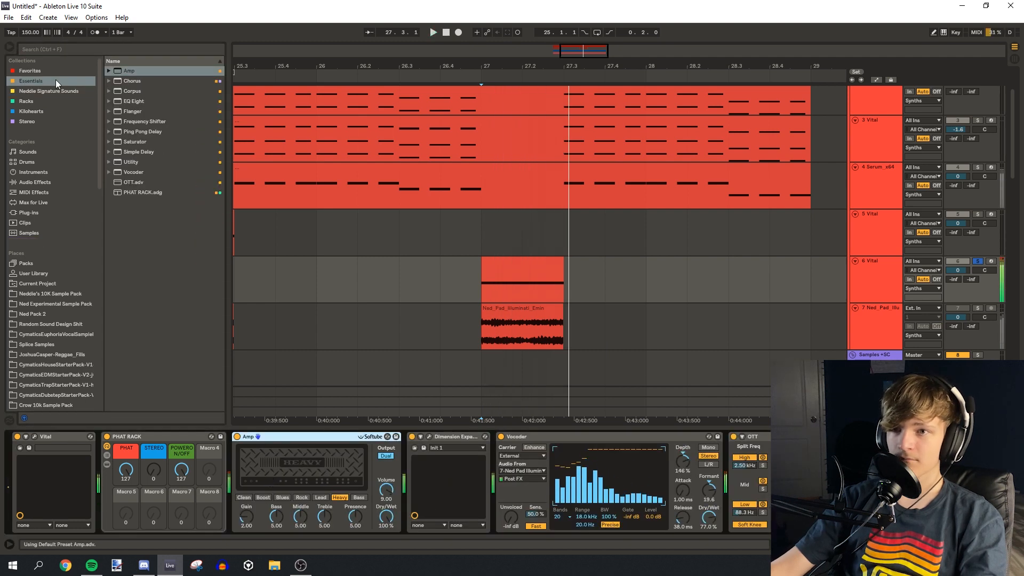
pyautogui.press('space')
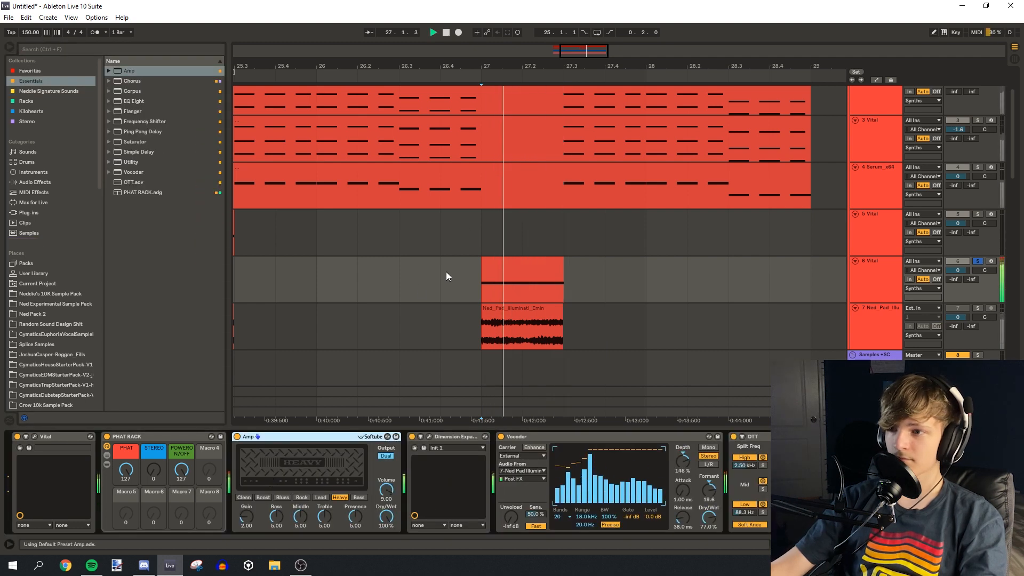
pyautogui.moveTo(438, 274); pyautogui.dragTo(403, 283)
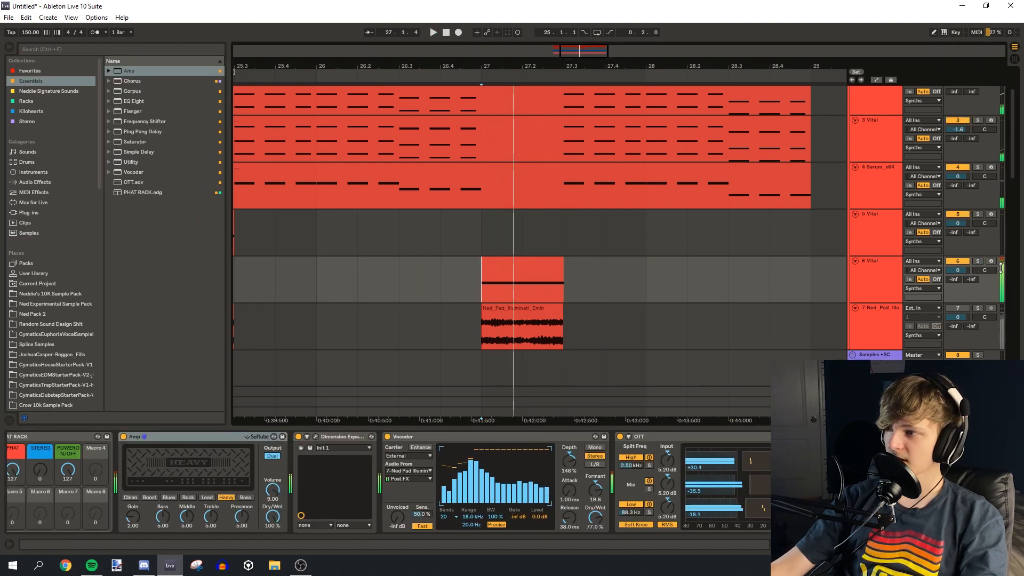
# Solo the track 6 Vital and add EQ Eight to its device chain.
pyautogui.click(978, 261)
pyautogui.click(90, 48)
pyautogui.doubleClick(133, 101)
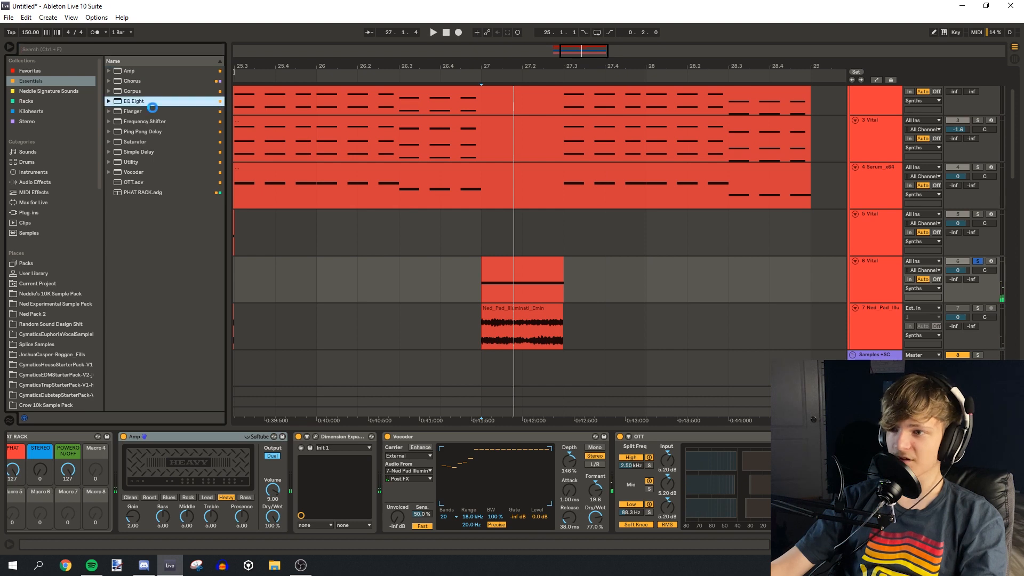
# Audition the soloed track 6 Vital with its vocoder chain around bar 27 of the arrangement.
pyautogui.press('space')
pyautogui.press('space')
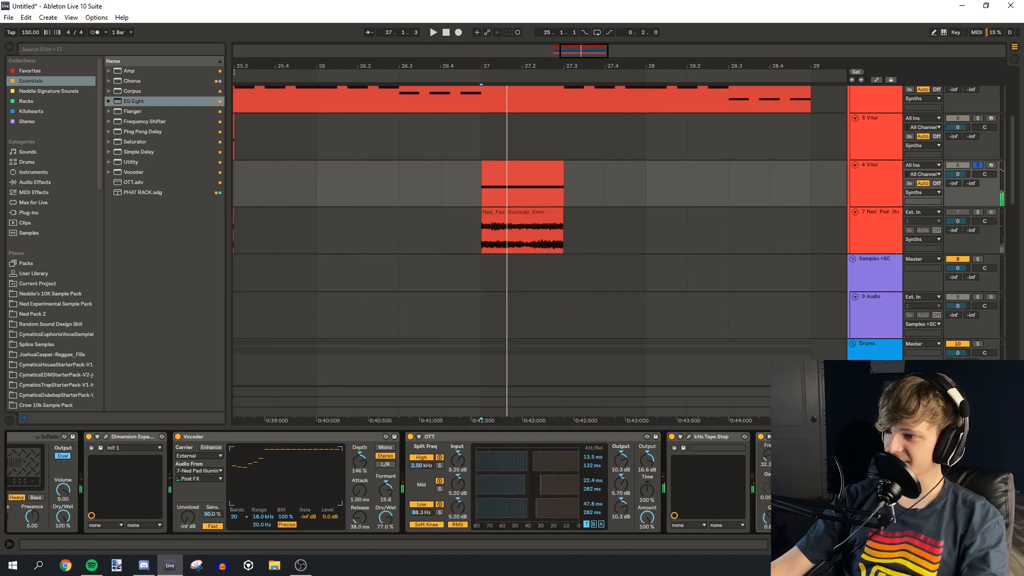
pyautogui.scroll(4, 524, 215)
pyautogui.click(524, 215)
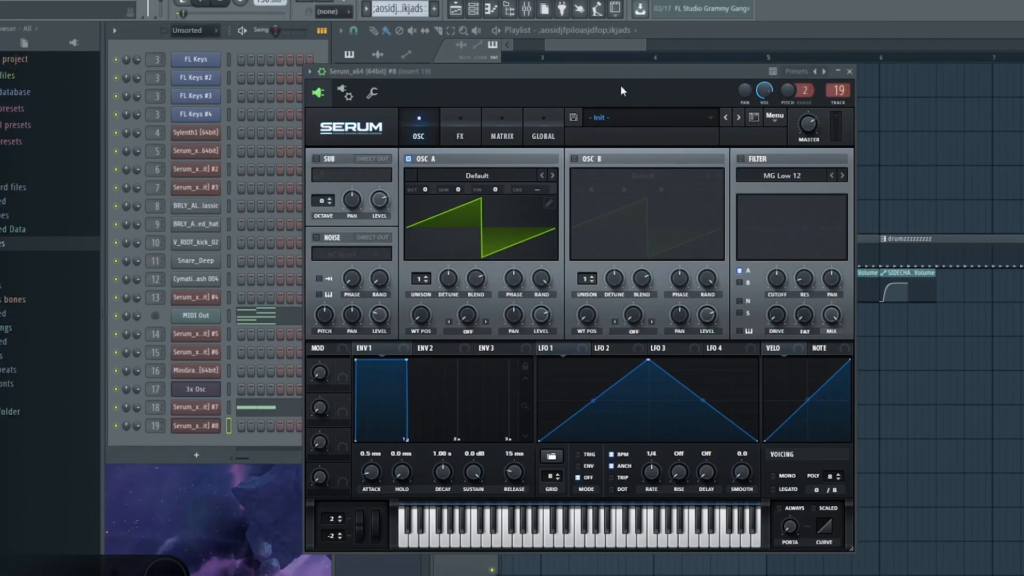
# Switch to FL Studio and browse the User presets for the Serum on channel 19.
pyautogui.click(610, 132)
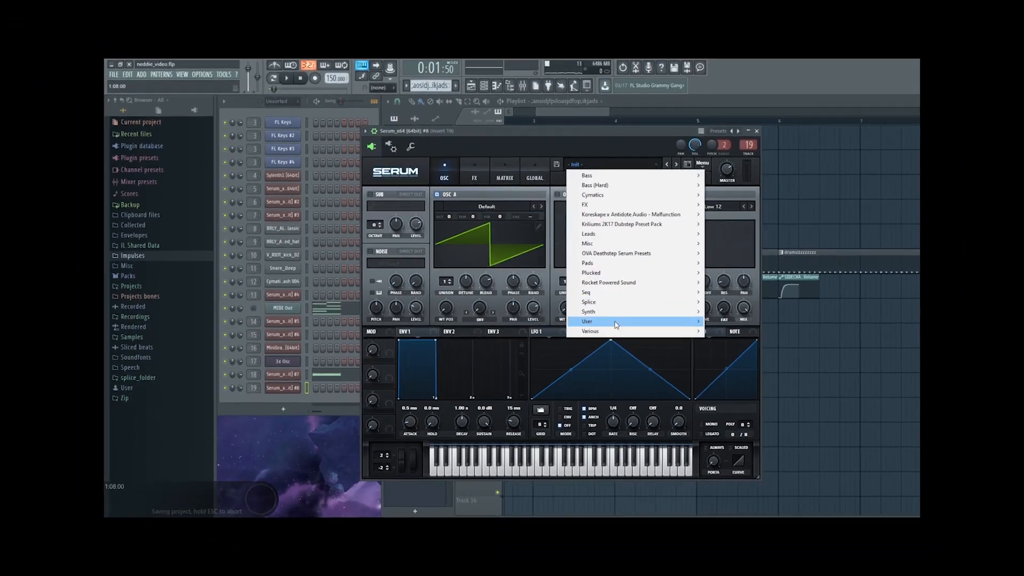
pyautogui.moveTo(616, 325)
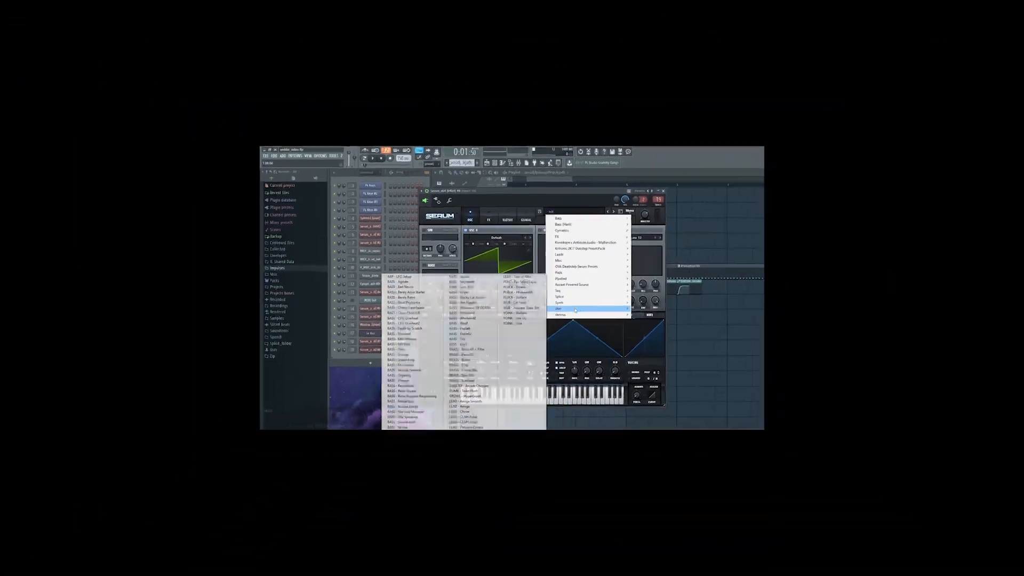
# Fill Pattern 14's name with a long string of random letters.
pyautogui.write('dfgsdfg')
pyautogui.write('hdftyghjhvmnfghfsvyhdftuhdrftghvfcdghkl;,sdngkljndlfl')
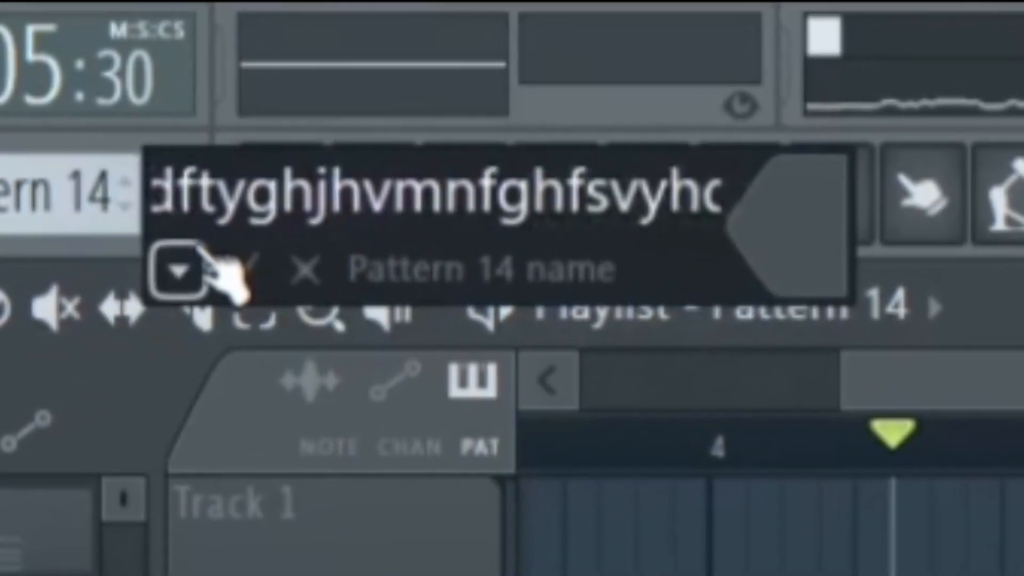
pyautogui.write('jgnldiksfungoilsujdnrlsuybgdroilujtbglseirucbgnlisdhjrbnglkjdfbnklgjns.dkfjnglksj')
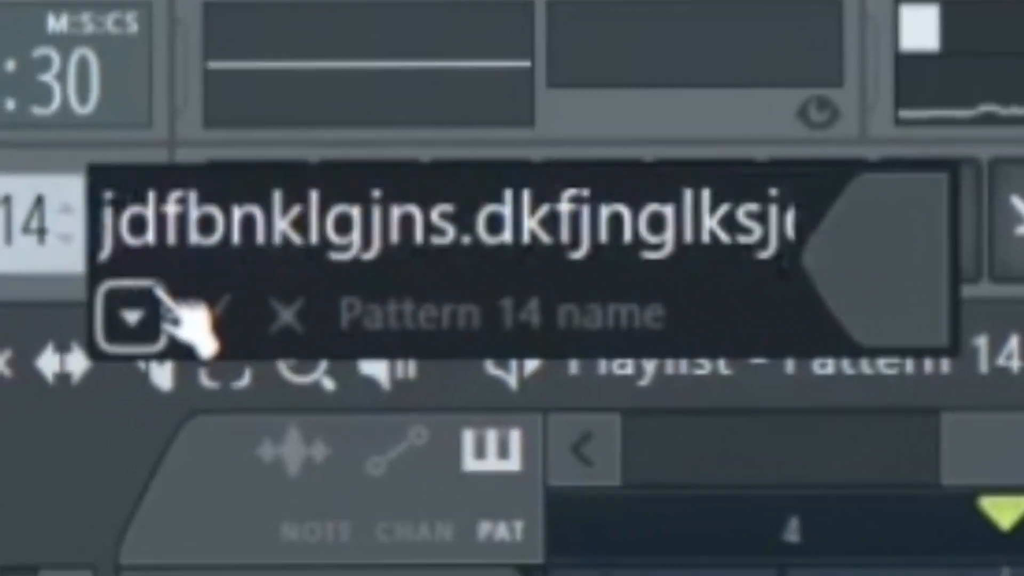
pyautogui.click(177, 307)
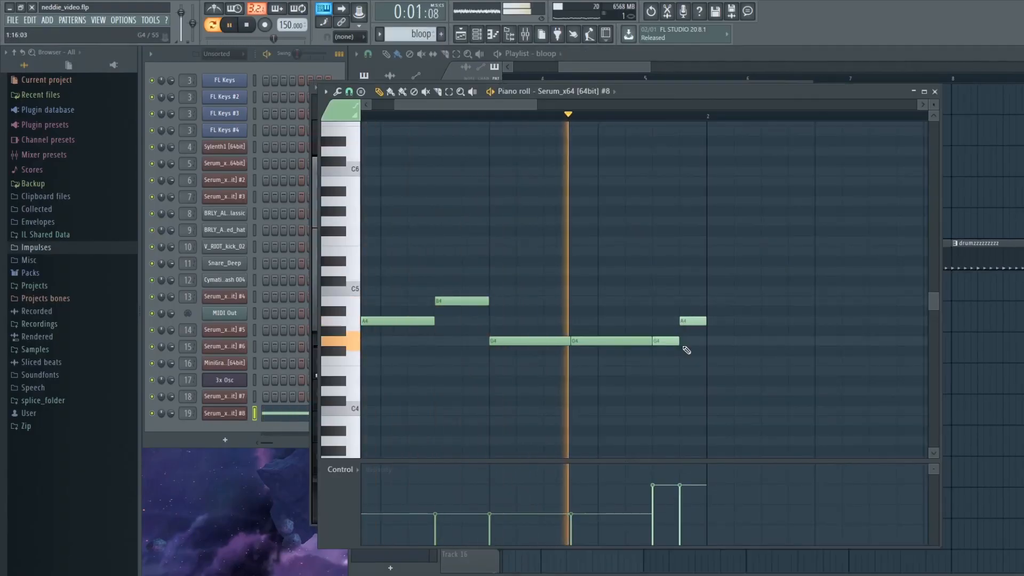
# Play back the bloop pattern and close the Serum #9 piano roll.
pyautogui.press('space')
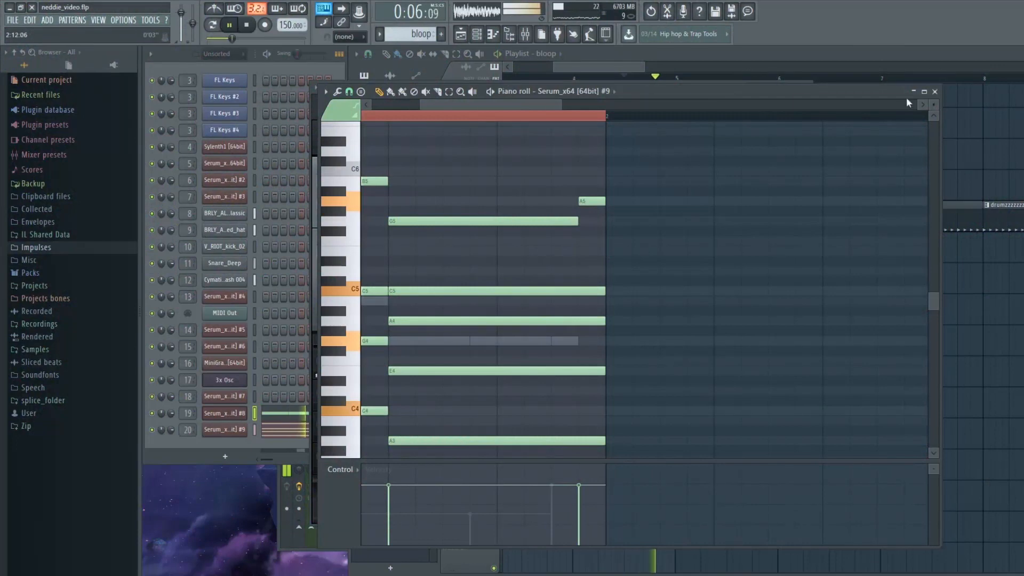
pyautogui.click(936, 92)
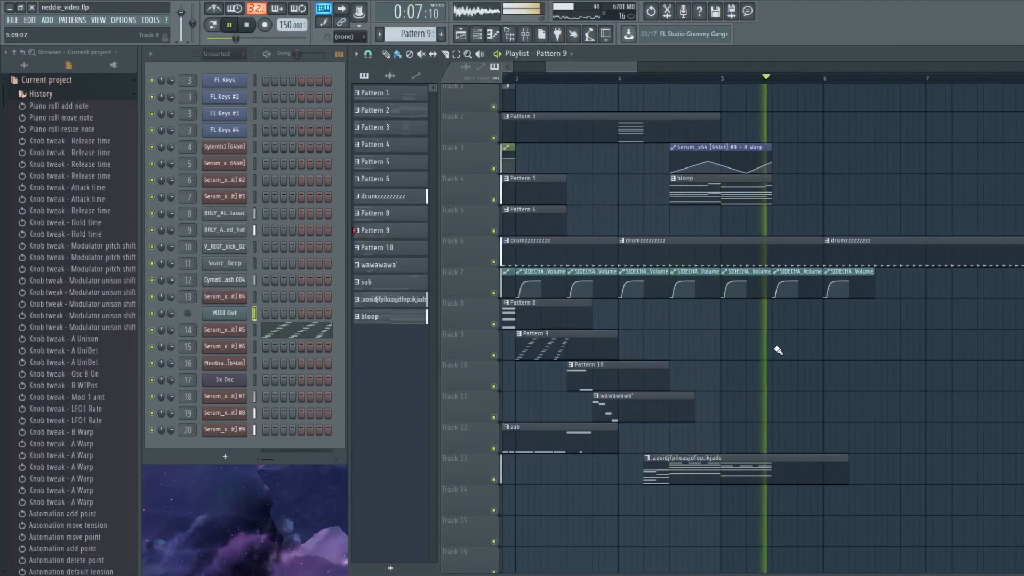
# Place an arpeggio clip on playlist Track 9 and rework its Serum #5 notes into descending runs as Pattern 10, then audition.
pyautogui.click(772, 344)
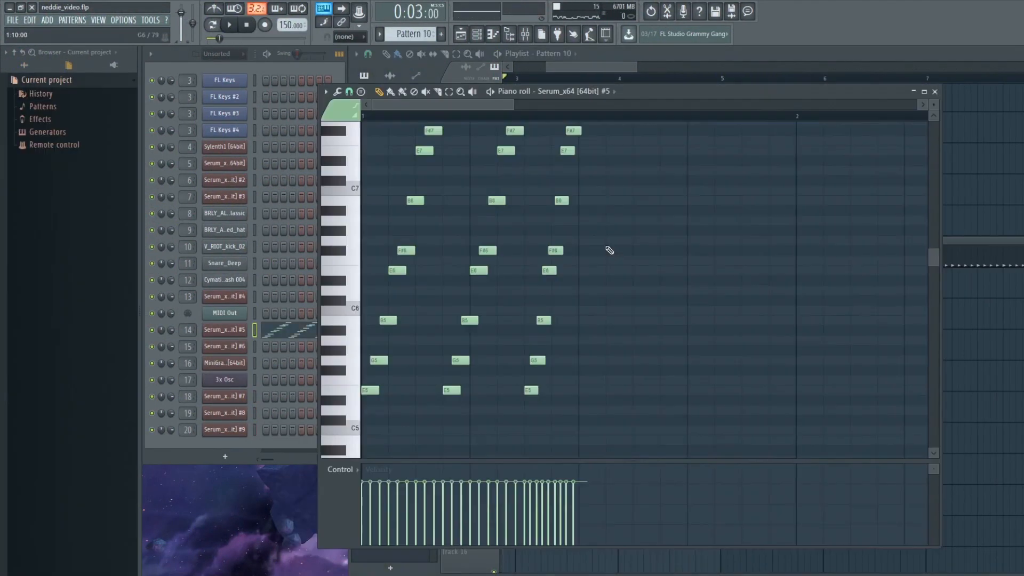
pyautogui.scroll(2, 391, 356)
pyautogui.hotkey('ctrl', 'a')
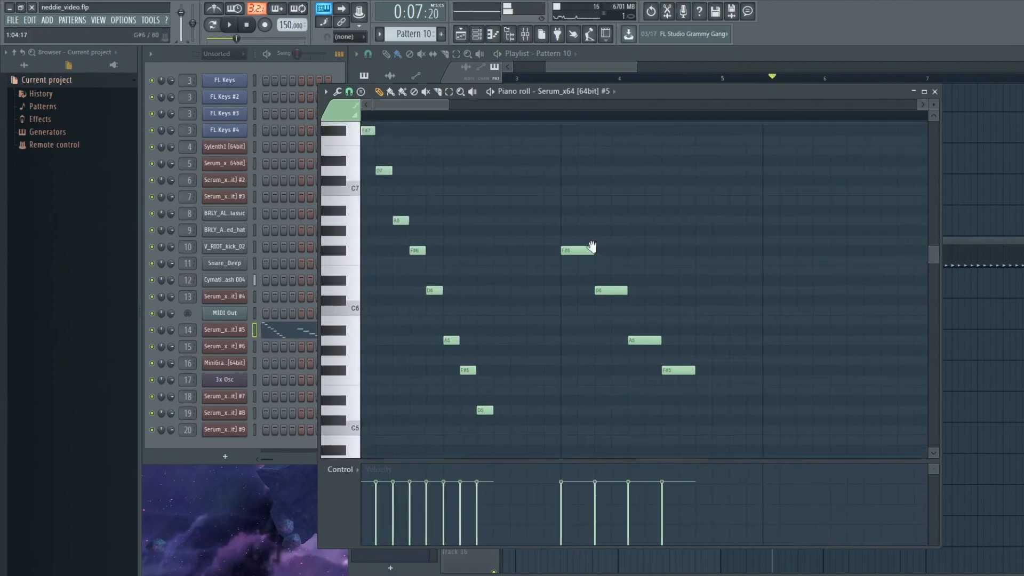
pyautogui.press('space')
pyautogui.click(396, 117)
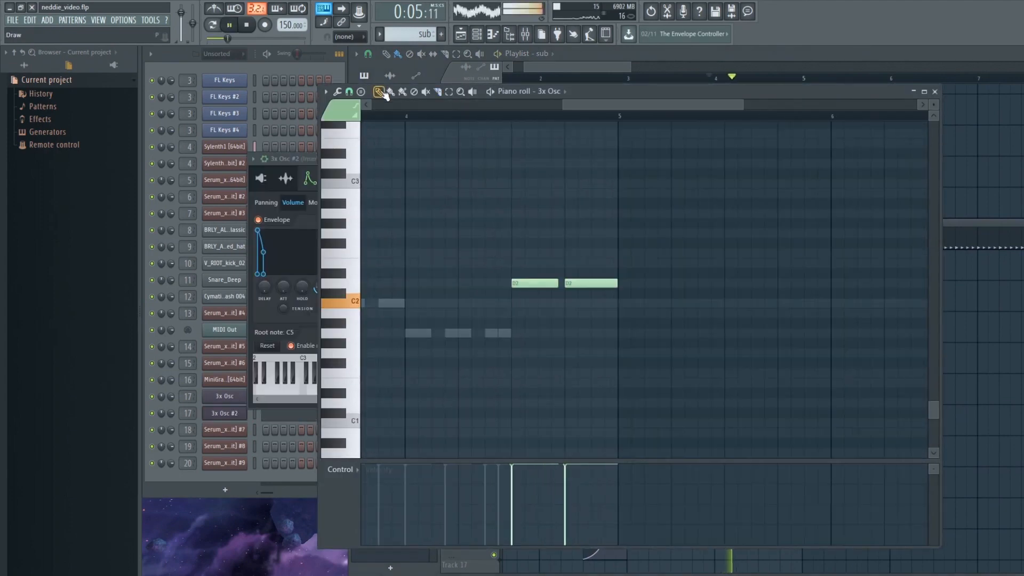
# Select the second D2 note at the end of bar 4 in the sub pattern's 3x Osc piano roll.
pyautogui.click(574, 285)
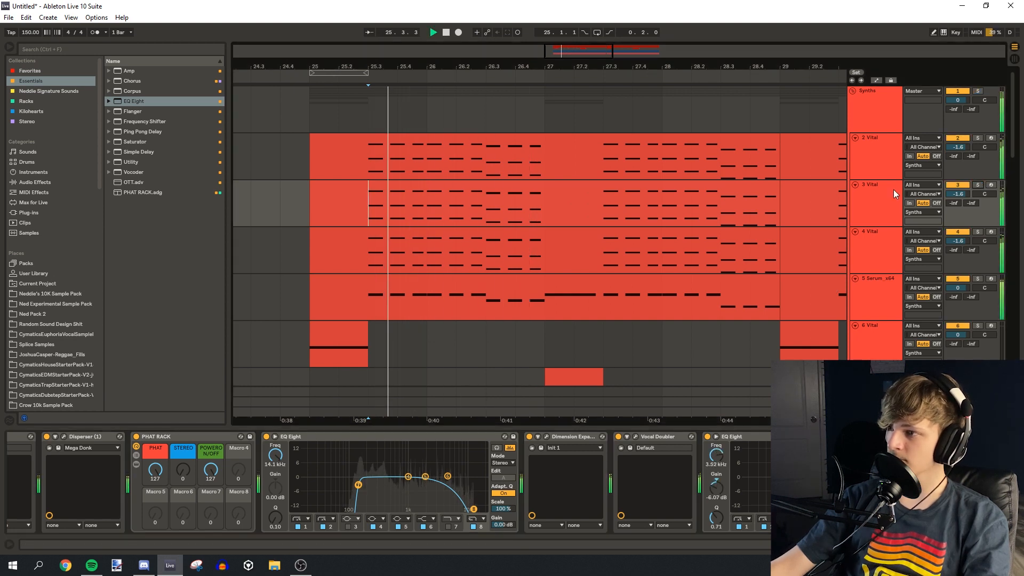
# Switch to Ableton Live, insert a MIDI track below the track 7 Vital and load Serum_x64 on it with rising notes at bar 27.
pyautogui.click(893, 190)
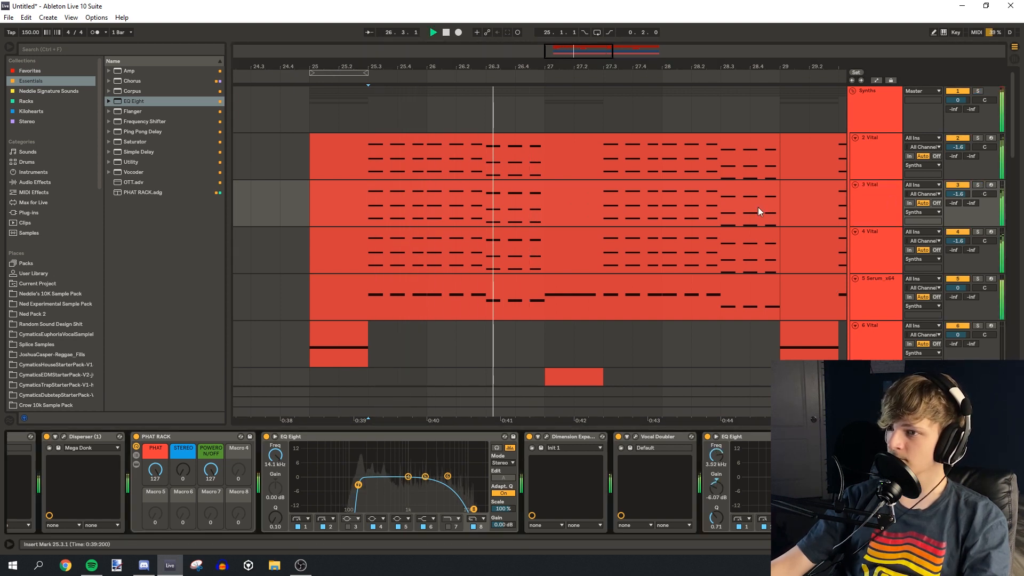
pyautogui.click(368, 297)
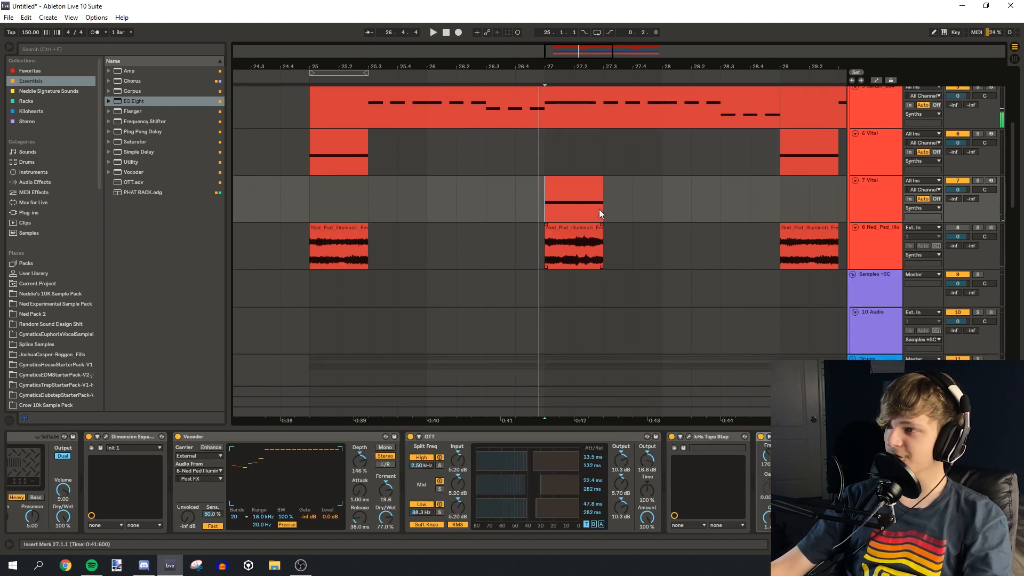
pyautogui.hotkey('ctrl', 'shift', 't')
pyautogui.hotkey('ctrl', 'f')
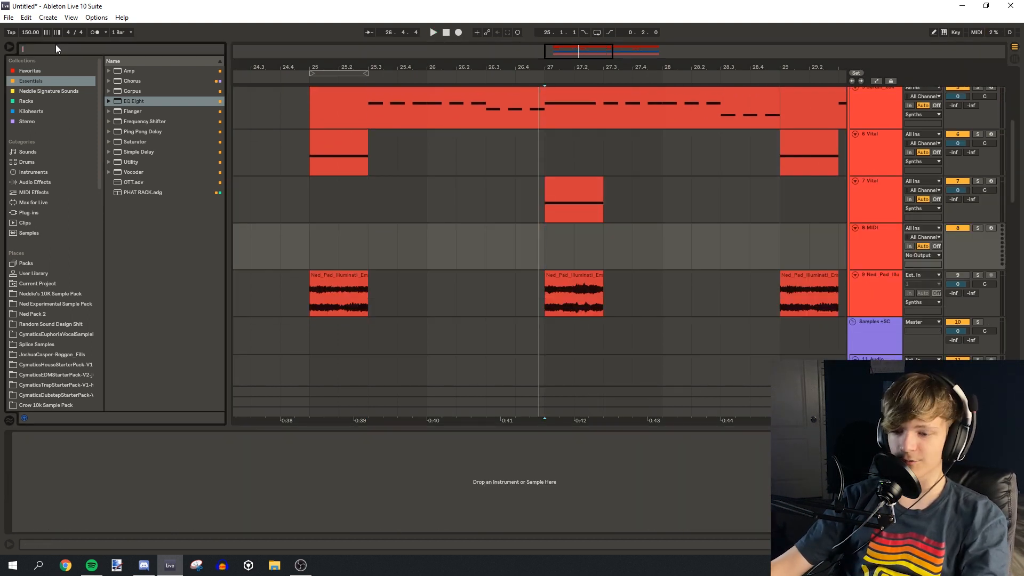
pyautogui.write('serum')
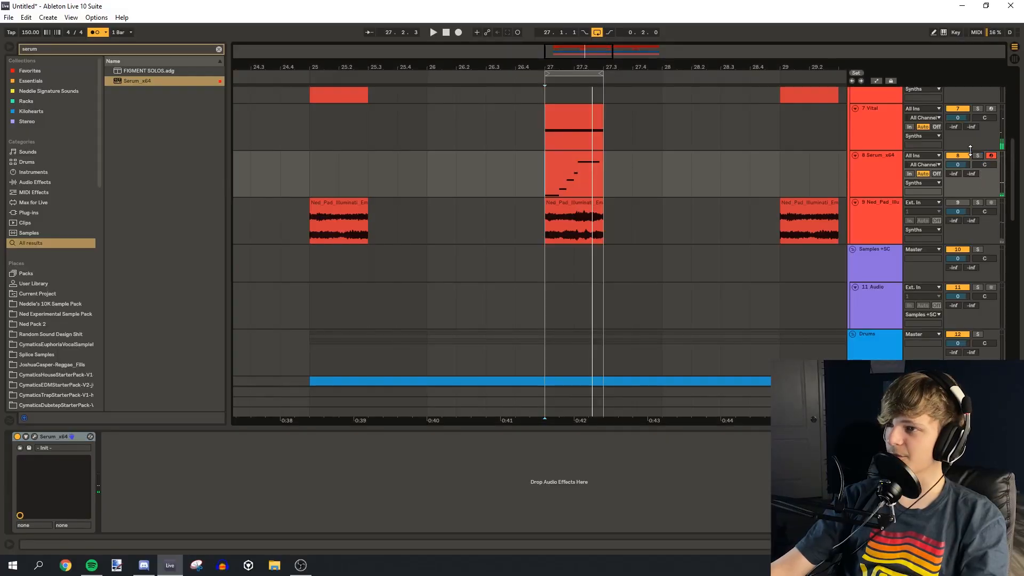
# Search for "ned emin", replace track 9's audio at bar 27 with Ned_Pad_Rotten_Emin transposed 24 st, and delete the part past 27.3.
pyautogui.scroll(4, 634, 213)
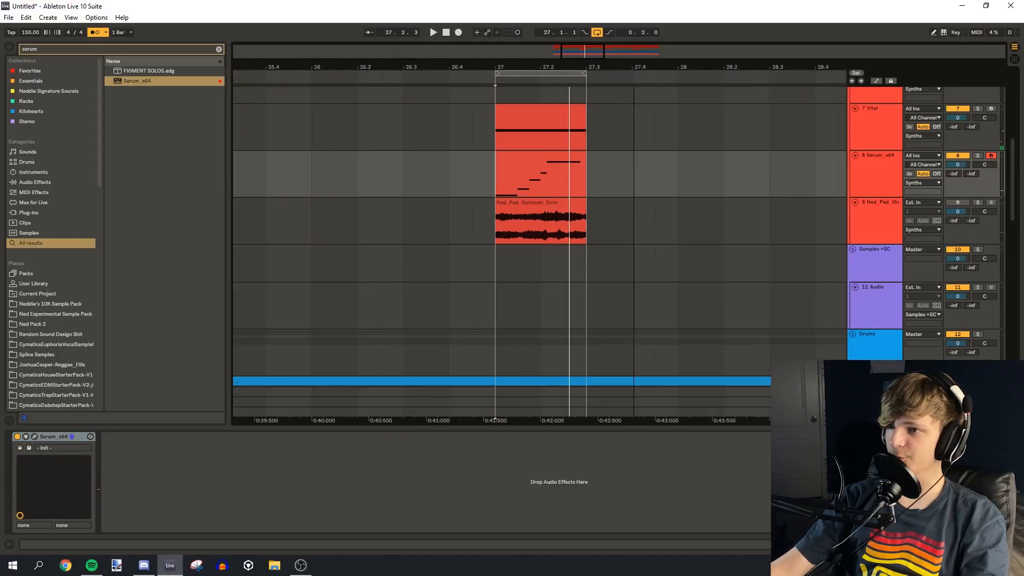
pyautogui.click(434, 256)
pyautogui.click(82, 48)
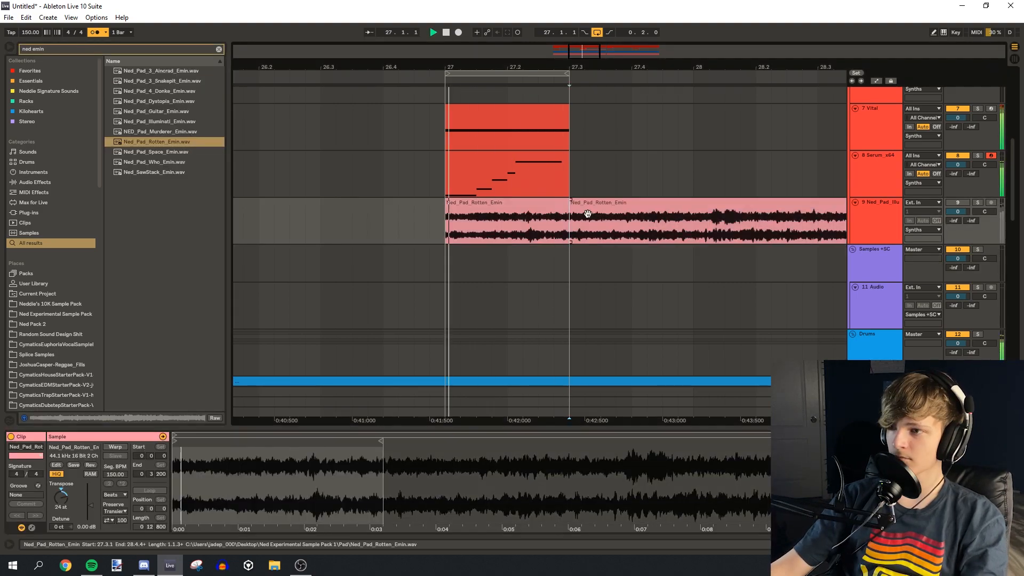
pyautogui.press('Delete')
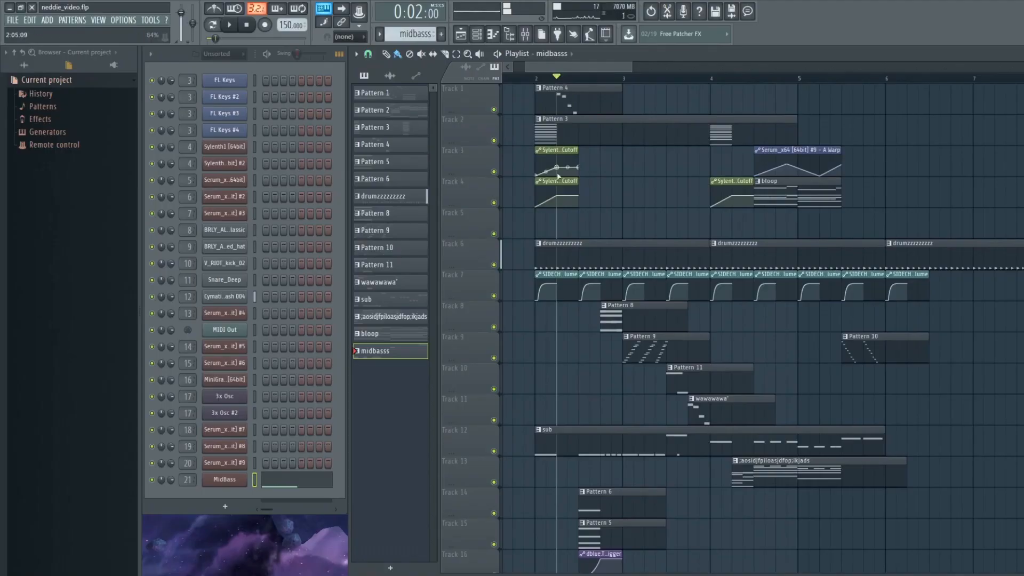
# In FL Studio, add an Eliminate Cyber Trap one-shot as channel 22 and place its descending sdjinofiasdj pattern on playlist Track 18.
pyautogui.click(225, 507)
pyautogui.click(238, 518)
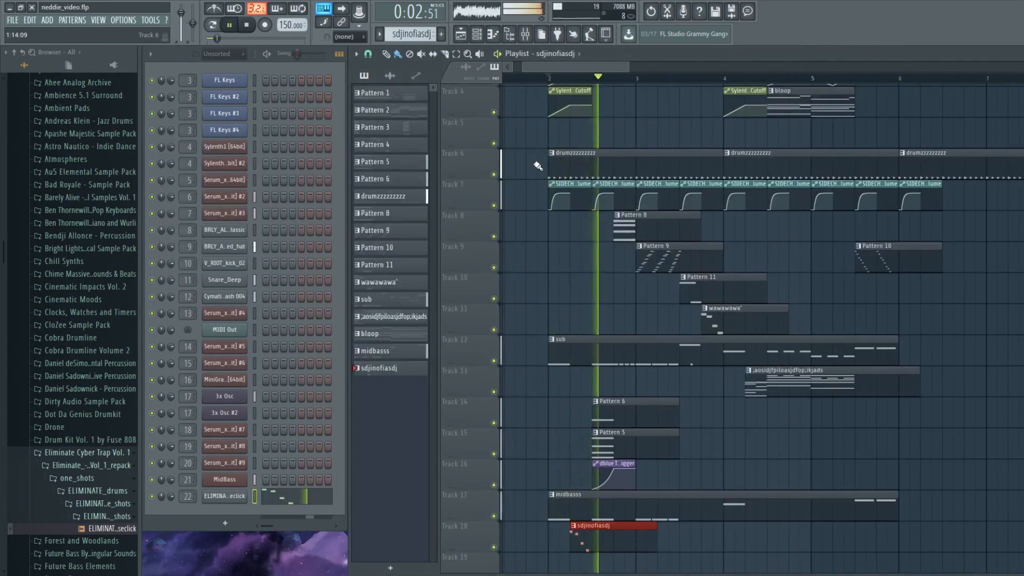
pyautogui.moveTo(568, 208); pyautogui.dragTo(649, 247)
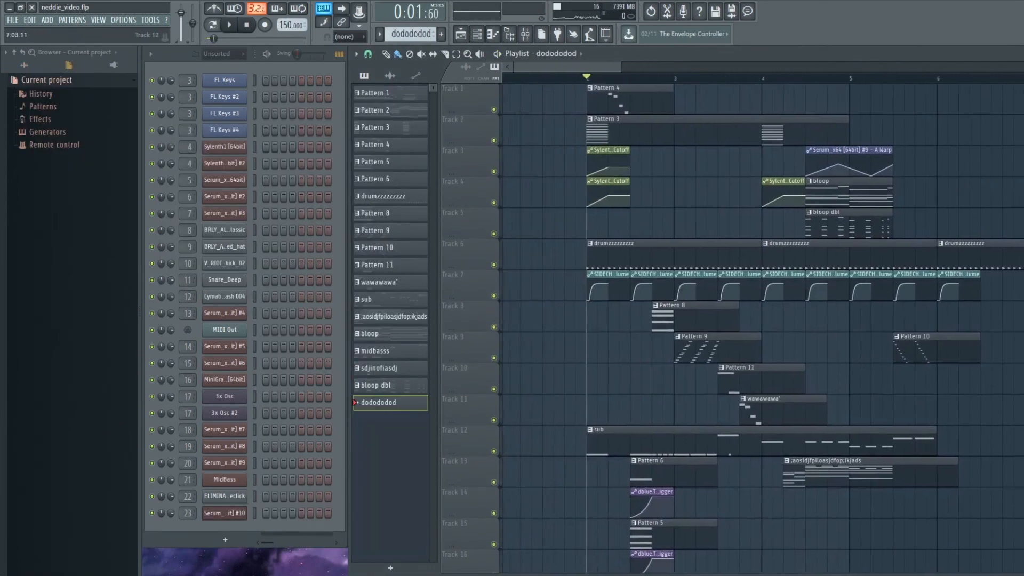
# Add a pair of six-note chords at the end of bar 4 in Pattern 3's Sylenth1 part, and open Pattern 12.
pyautogui.doubleClick(708, 132)
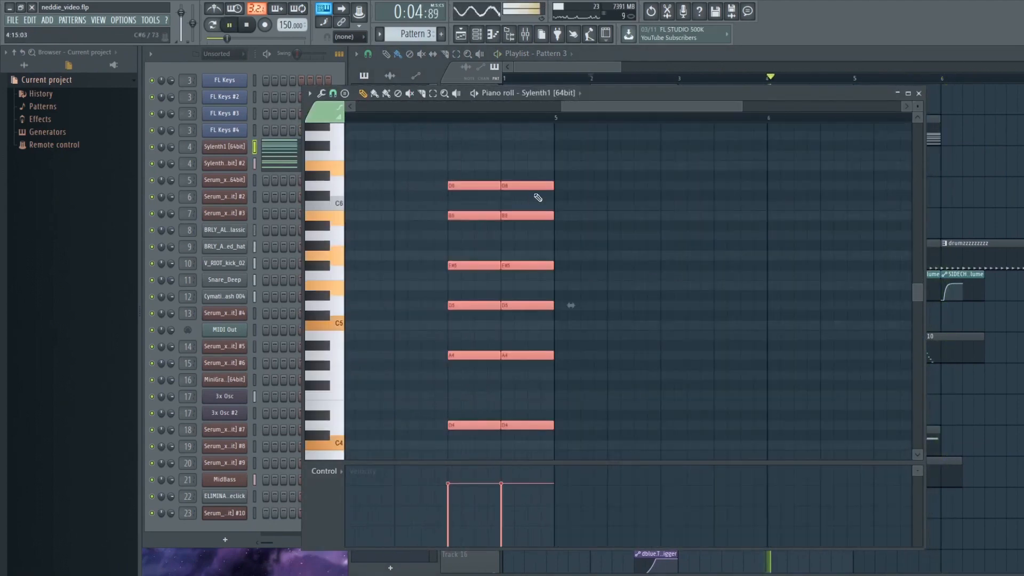
pyautogui.scroll(1, 566, 203)
pyautogui.click(593, 179)
pyautogui.rightClick(593, 179)
pyautogui.scroll(2, 599, 235)
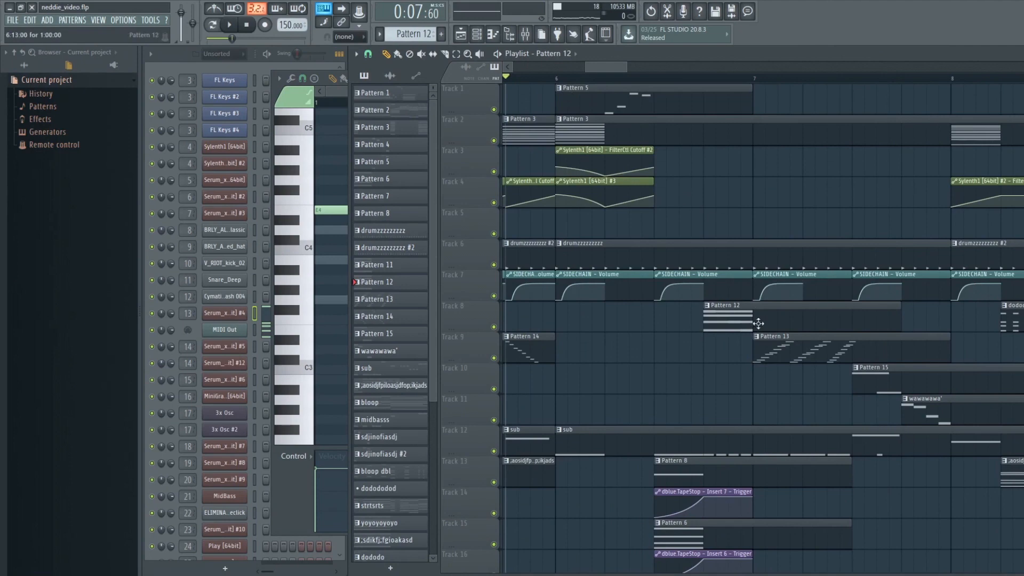
pyautogui.doubleClick(759, 323)
pyautogui.scroll(2, 583, 354)
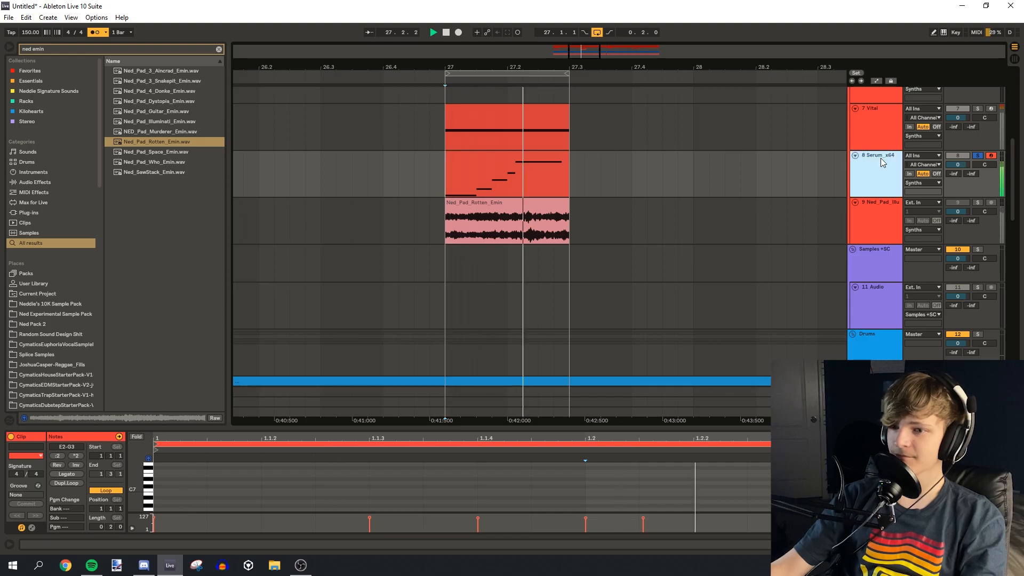
# In Ableton Live, load the Basic Shapes wavetable into oscillator A of the track 8 Serum and enable its Distortion and multiband Compressor.
pyautogui.click(881, 157)
pyautogui.click(180, 123)
pyautogui.moveTo(180, 123)
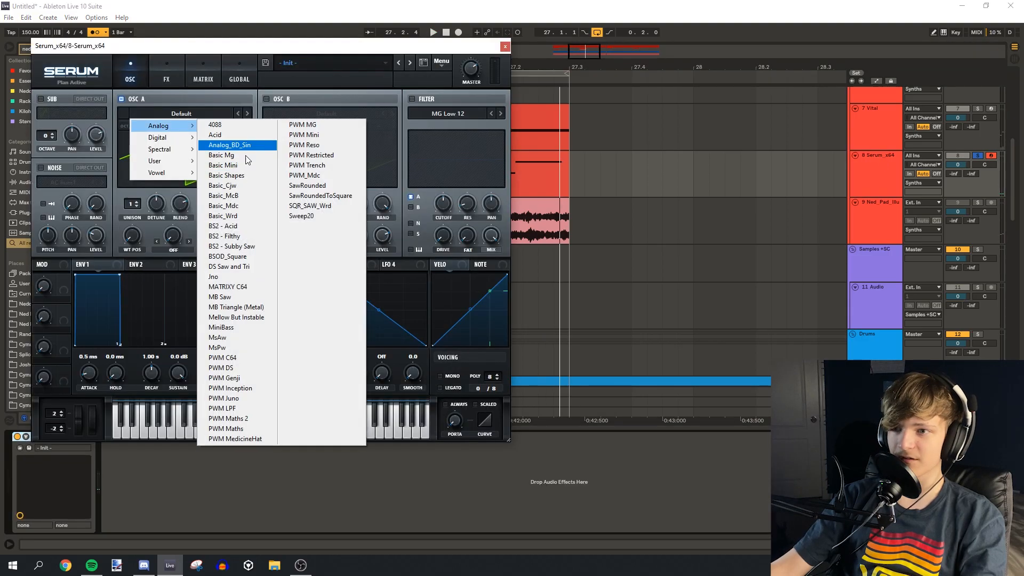
pyautogui.click(242, 175)
pyautogui.click(167, 74)
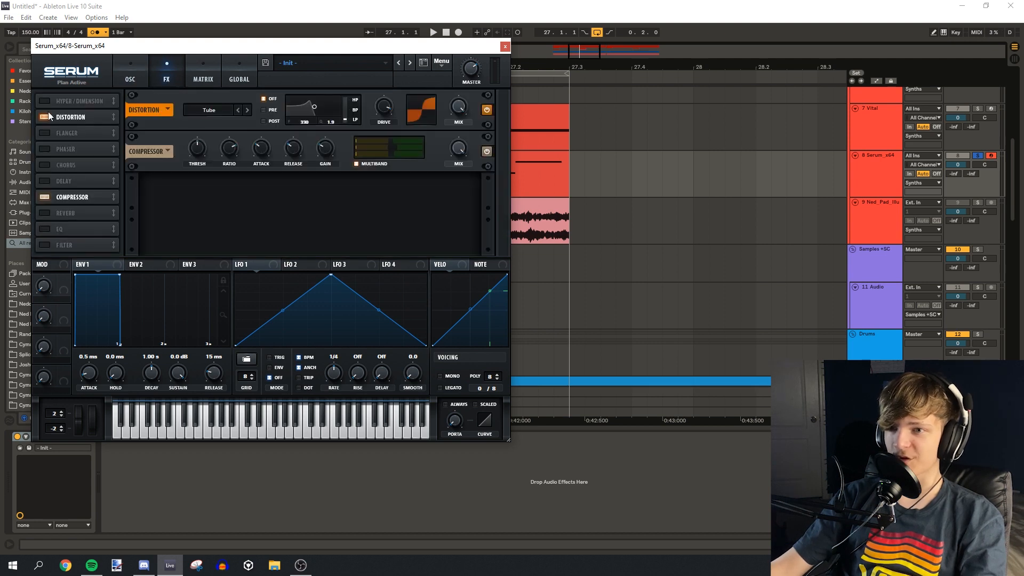
pyautogui.click(505, 47)
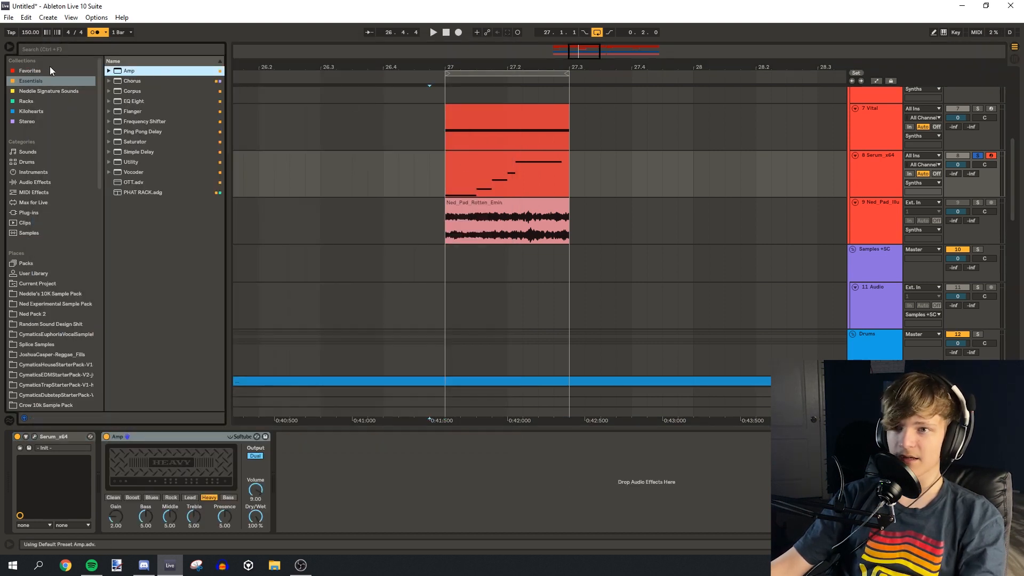
# Chain Amp, Reverb with 200 ms decay at 100% wet, and OTT after the track 8 Serum, and set oscillator A to a square shape.
pyautogui.click(60, 50)
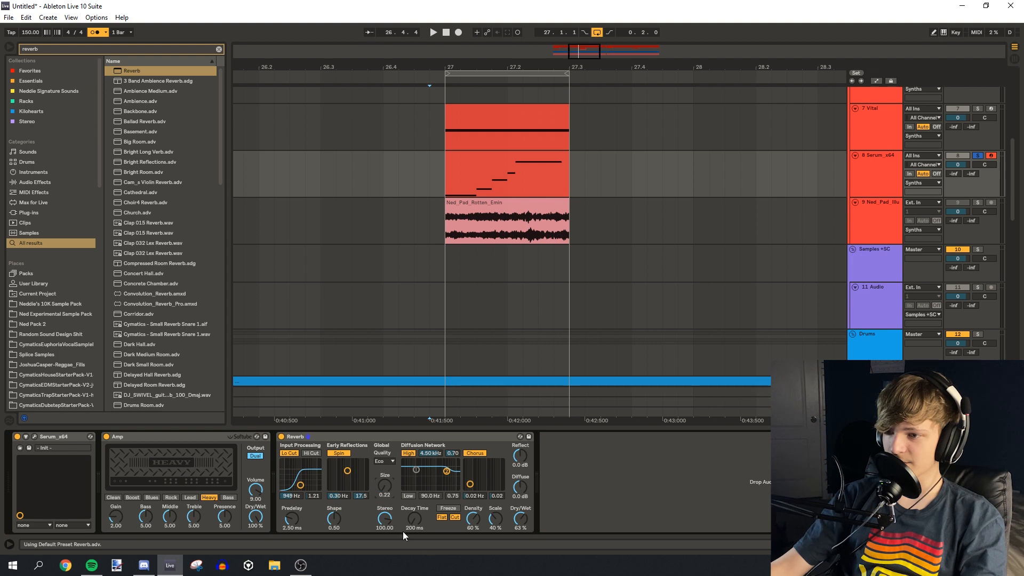
pyautogui.click(448, 193)
pyautogui.press('space')
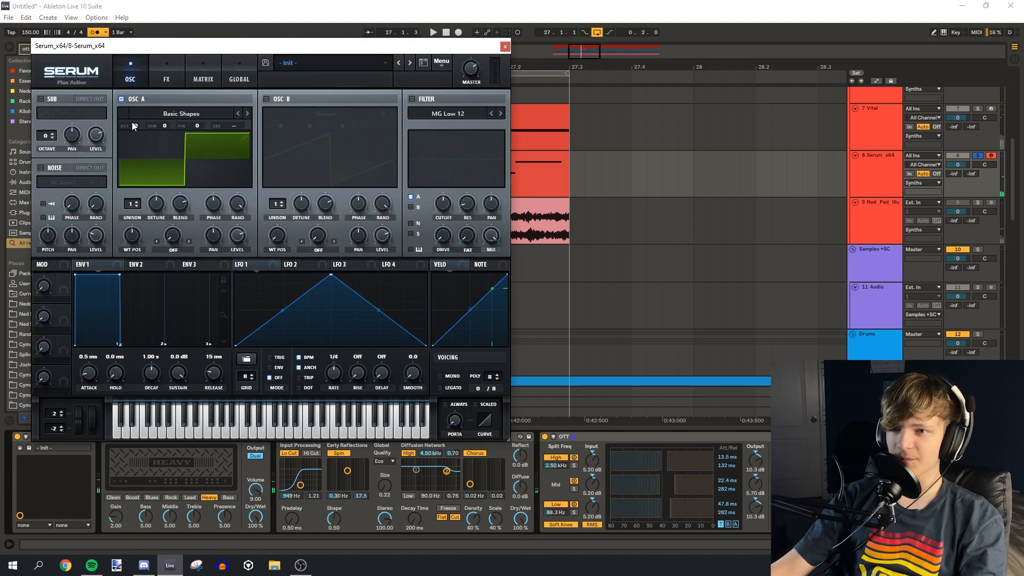
pyautogui.click(504, 48)
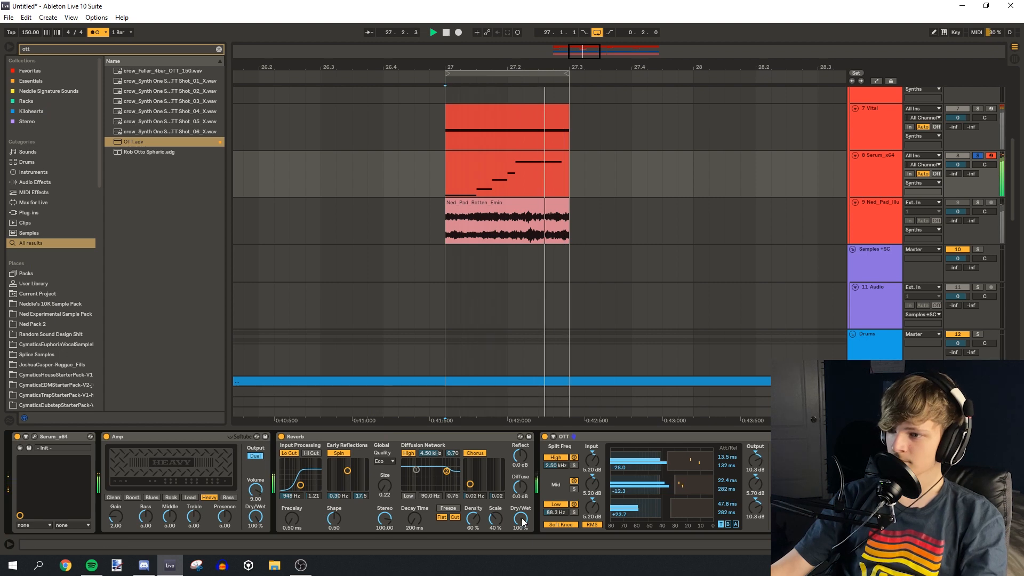
pyautogui.click(34, 437)
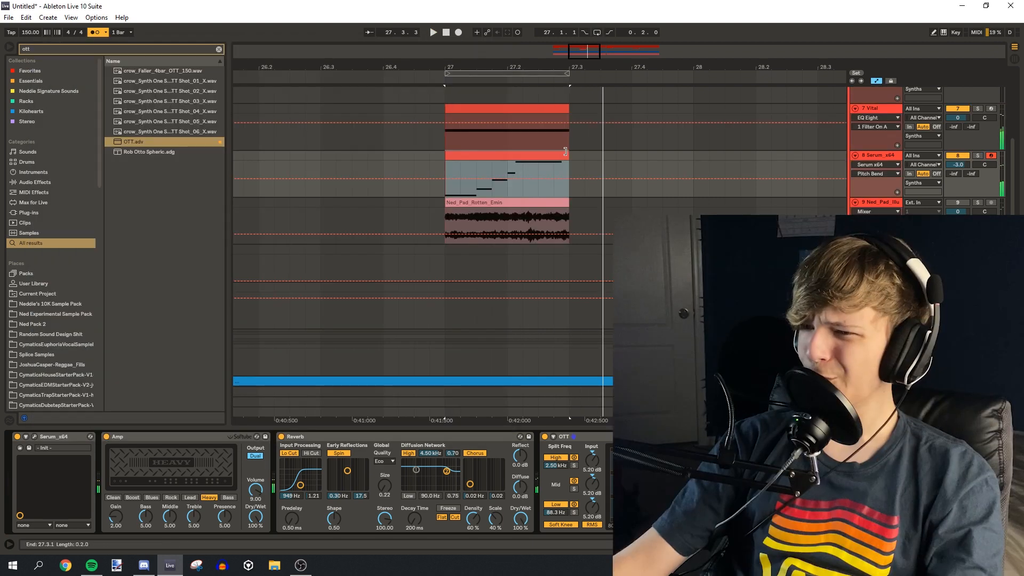
# Draw Pitch Bend automation on the track 8 Serum ramping up to 2.00 over the clip's last note, and audition it.
pyautogui.click(513, 178)
pyautogui.press('space')
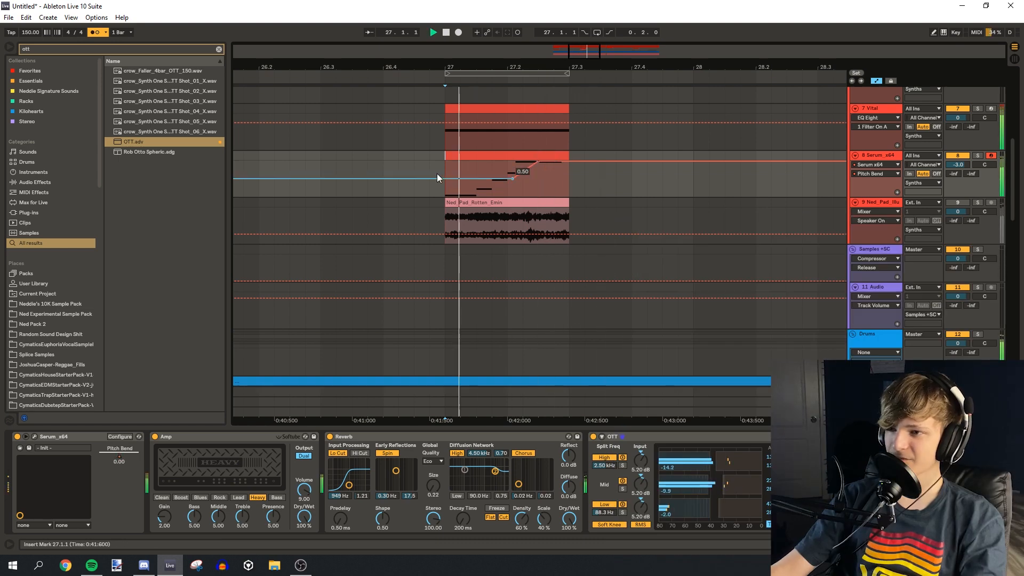
pyautogui.press('a')
pyautogui.press('a')
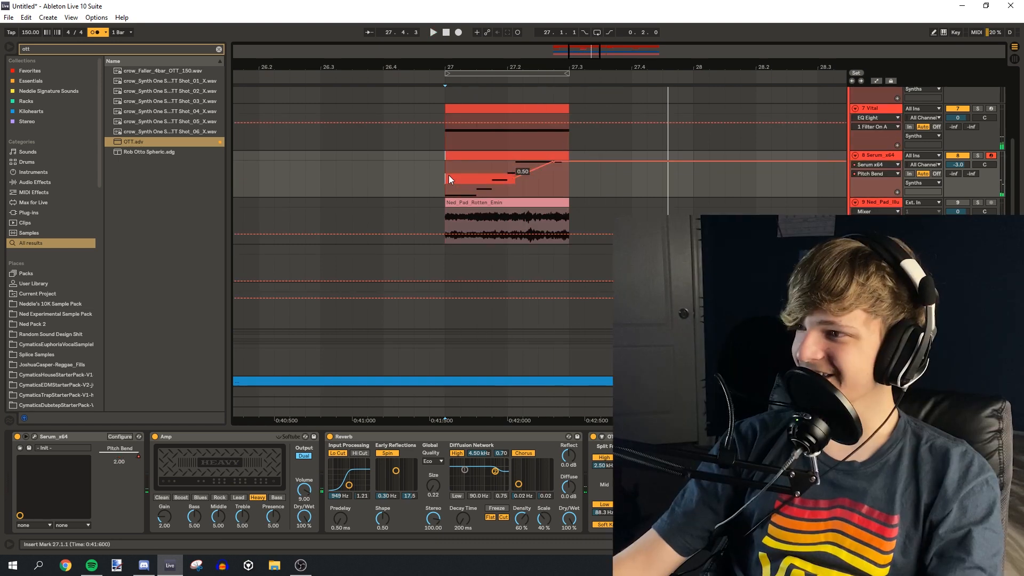
pyautogui.press('a')
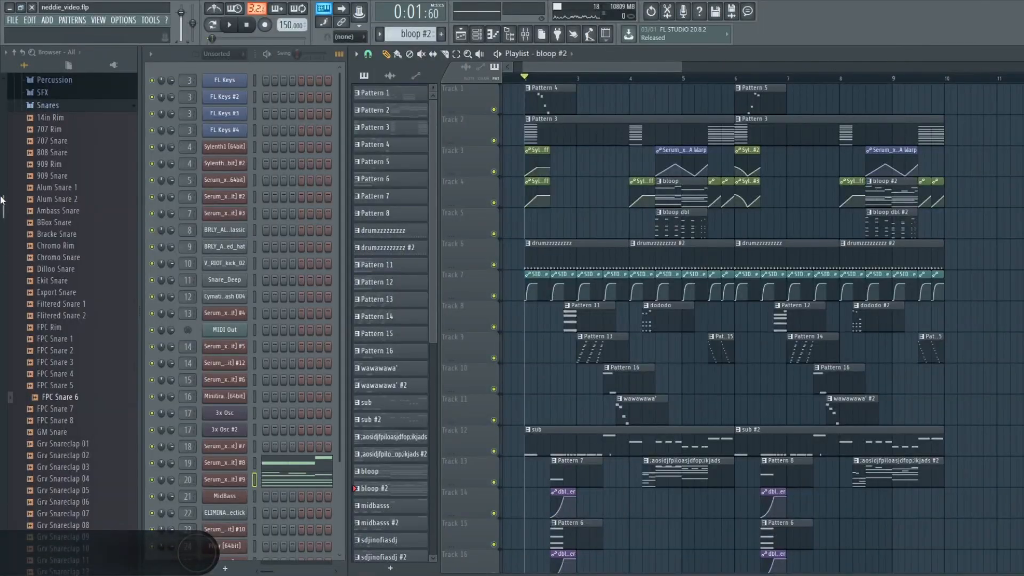
# Build the midbasss #3 bassline from bar 10 and copy its notes into the 3x Osc part of a separate sub #3 pattern.
pyautogui.moveTo(507, 267); pyautogui.dragTo(101, 284)
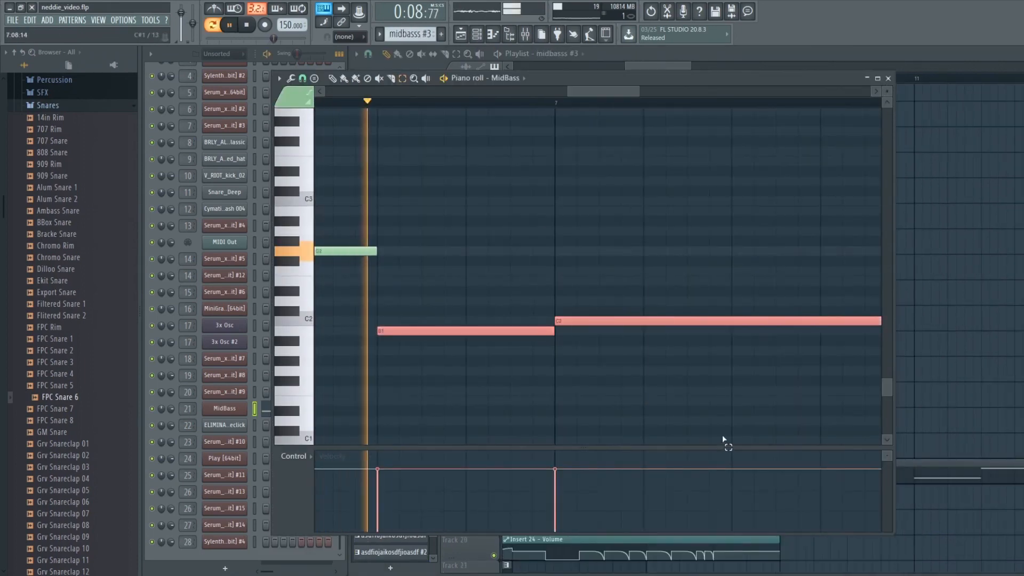
pyautogui.moveTo(519, 270); pyautogui.dragTo(570, 394)
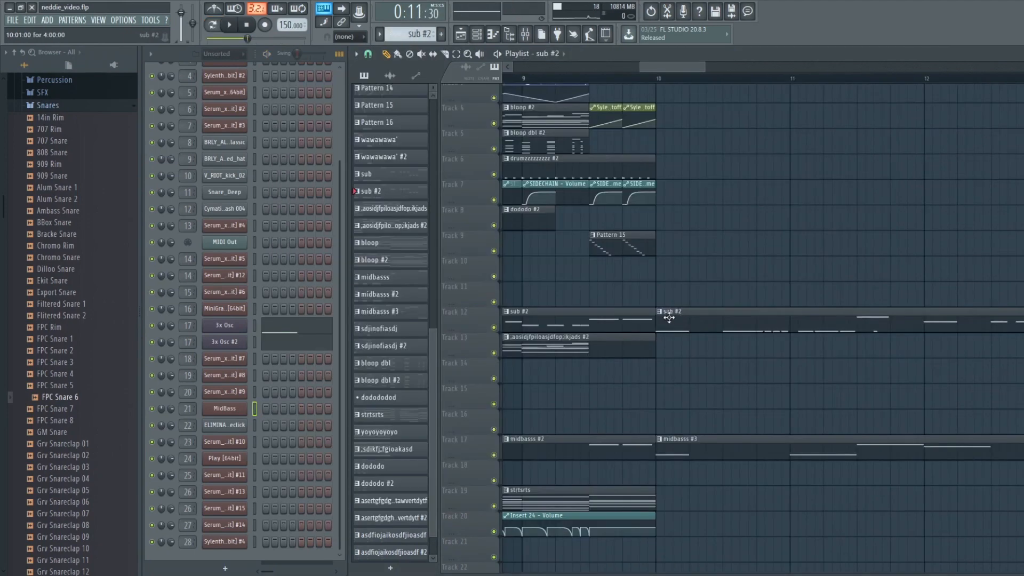
pyautogui.click(660, 312)
pyautogui.click(718, 392)
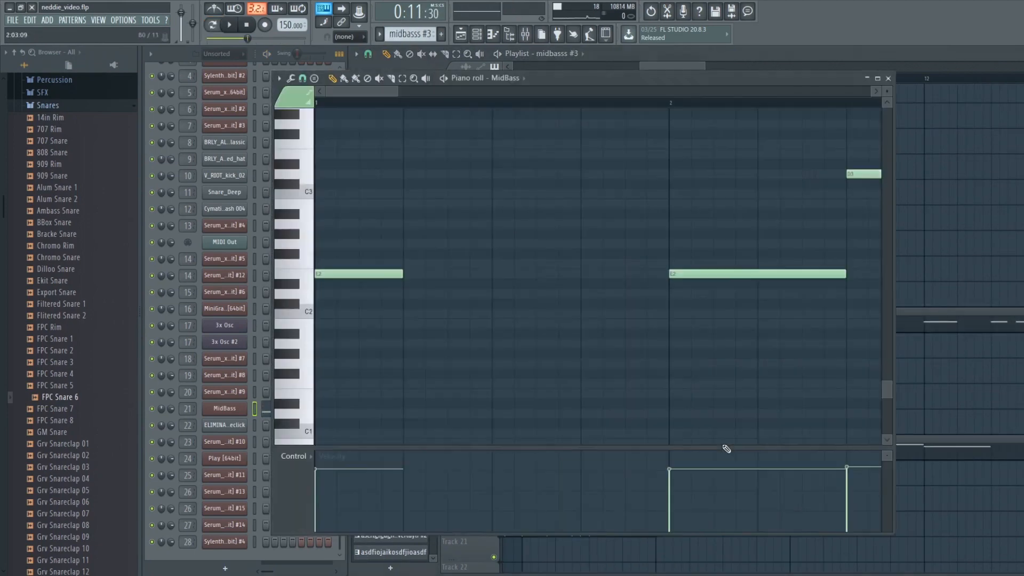
pyautogui.hotkey('ctrl', 'a')
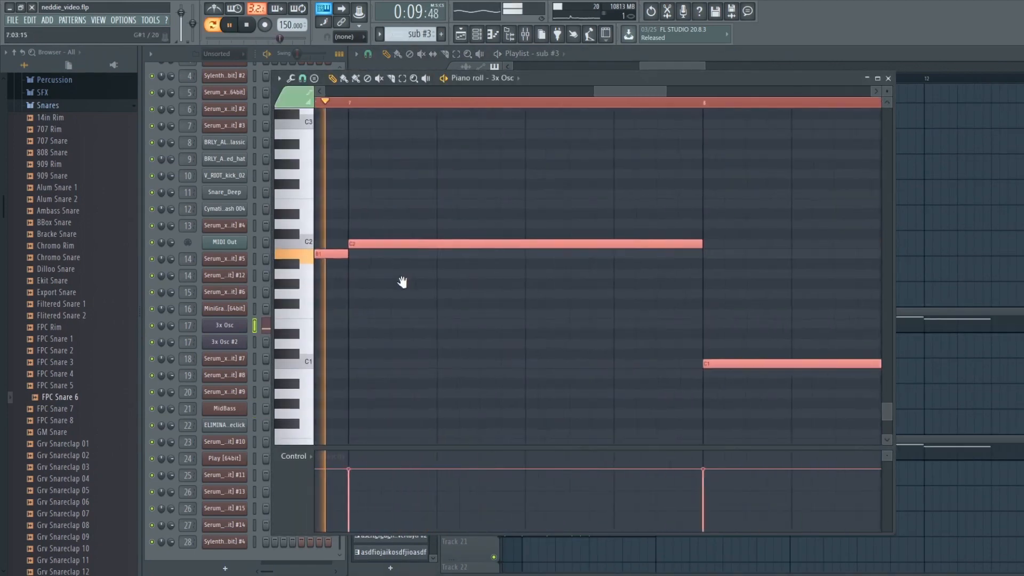
pyautogui.moveTo(402, 282); pyautogui.dragTo(850, 292)
# In Ableton Live, duplicate the four-bar synth clips from bar 25 to bar 29 and play the extended section.
pyautogui.hotkey('ctrl', 'd')
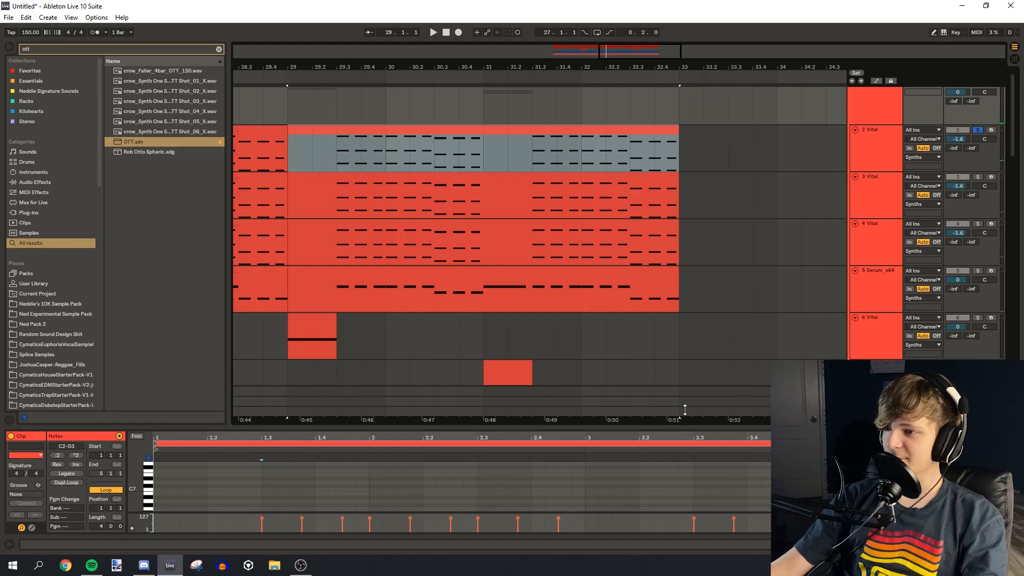
pyautogui.moveTo(682, 422)
pyautogui.mouseDown()
pyautogui.moveTo(258, 75)
pyautogui.moveTo(601, 303)
pyautogui.moveTo(601, 48)
pyautogui.mouseUp()
pyautogui.click(262, 176)
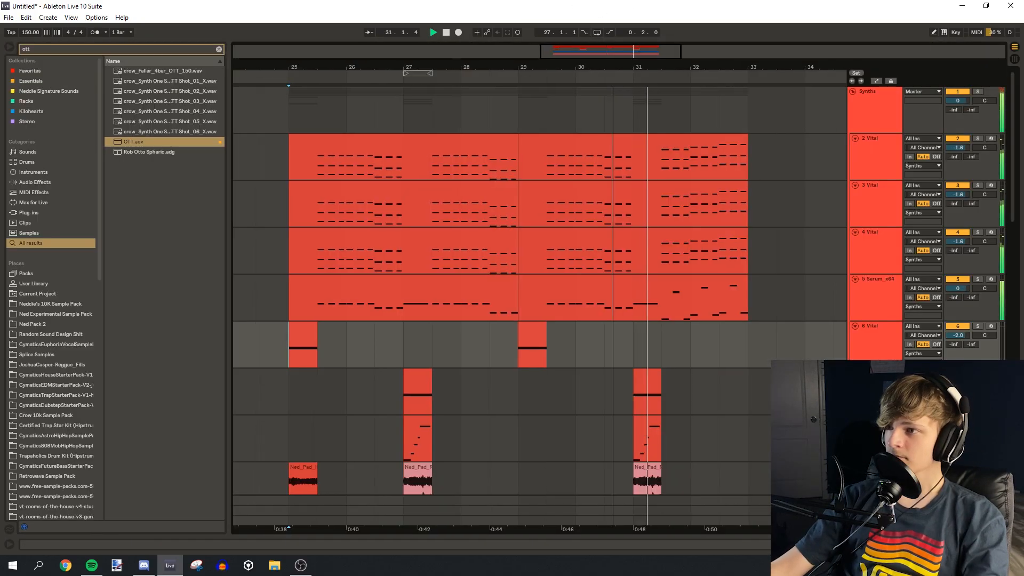
pyautogui.moveTo(613, 52); pyautogui.dragTo(624, 53)
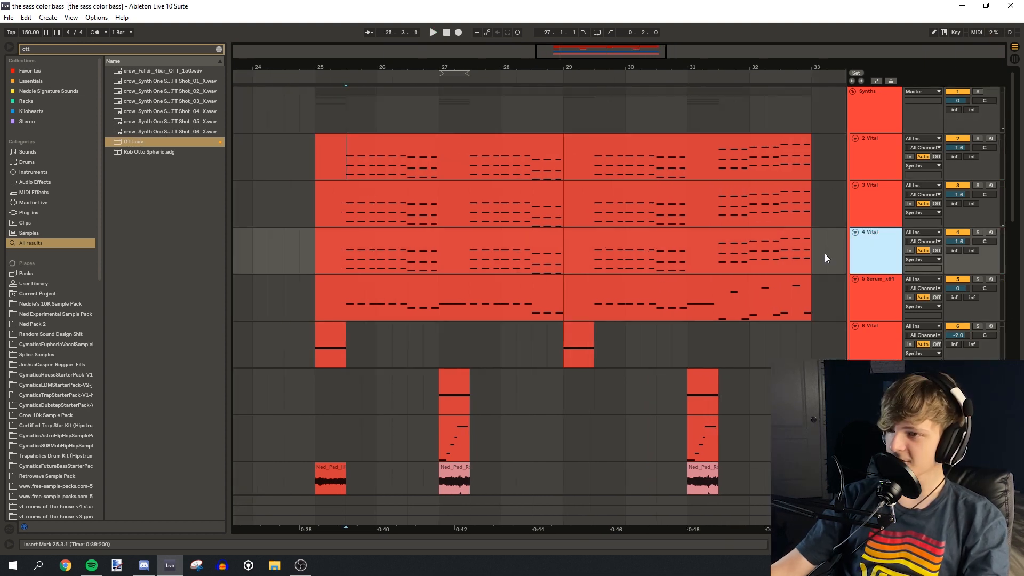
# Sustain the chords on the duplicated track 5 Vital with an Up Arpeggiator at 1/16, using a Basic Shapes oscillator with Rand Amp morphing.
pyautogui.click(409, 285)
pyautogui.doubleClick(409, 284)
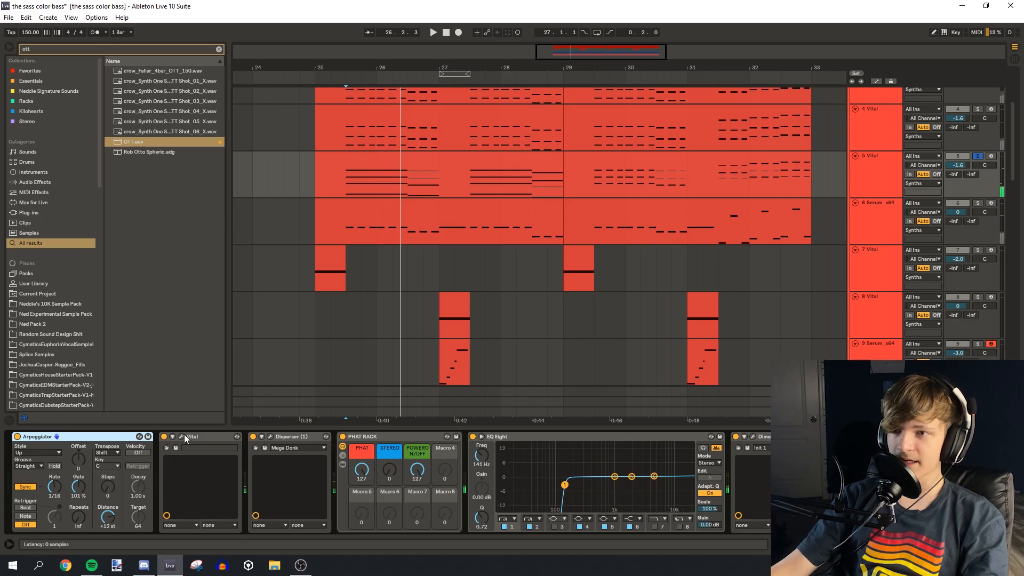
pyautogui.click(708, 110)
pyautogui.click(196, 76)
pyautogui.click(261, 124)
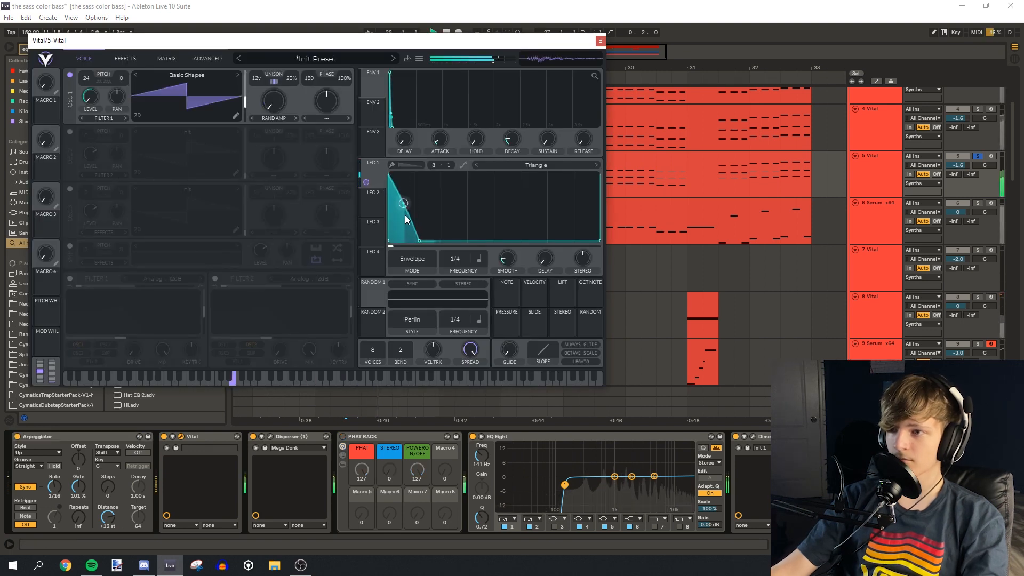
pyautogui.click(978, 156)
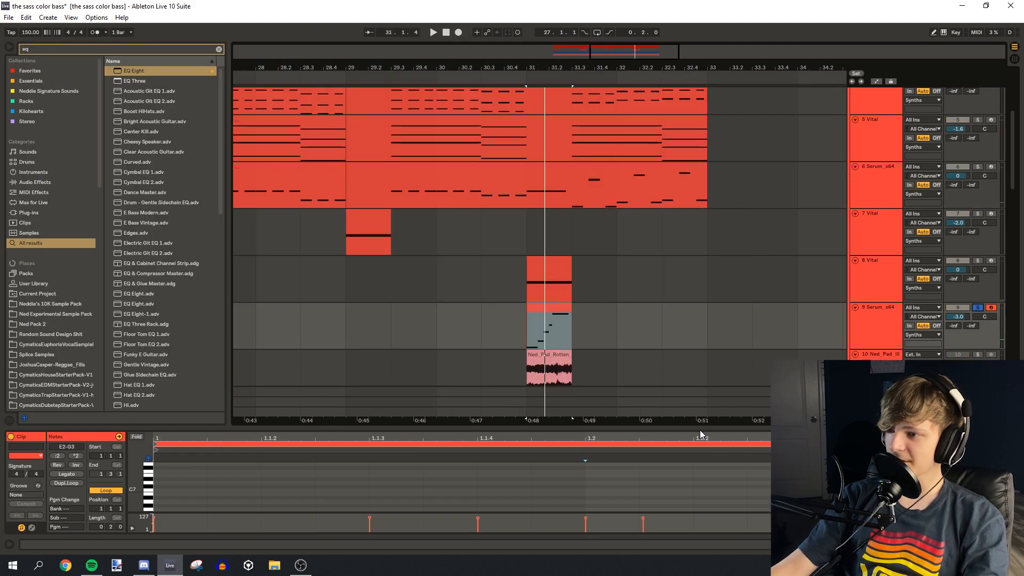
# Switch to FL Studio and play through the leadsolo section from bar 10 to bar 18, following it in the playlist.
pyautogui.moveTo(700, 430); pyautogui.dragTo(672, 56)
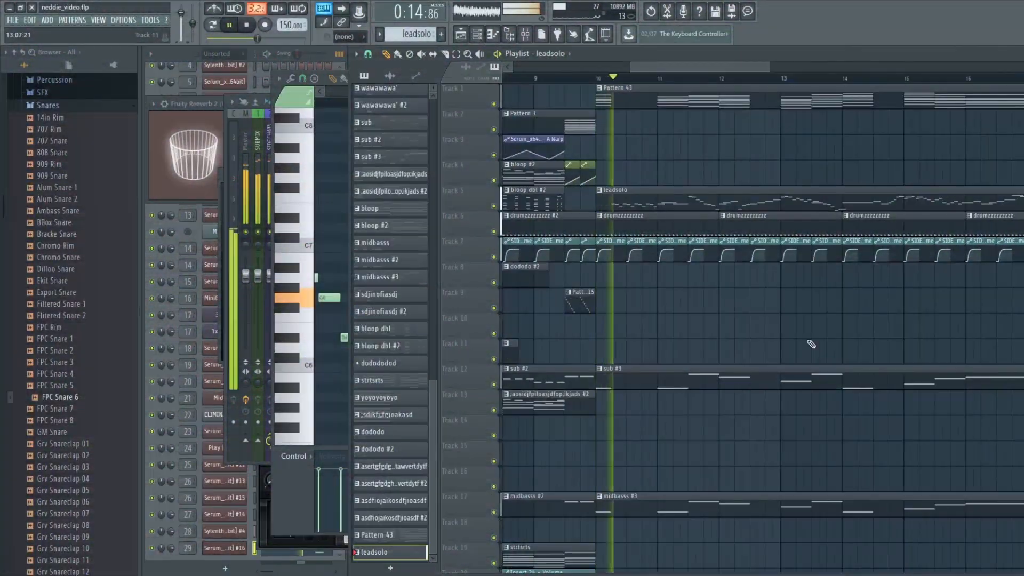
pyautogui.hscroll(2, 780, 312)
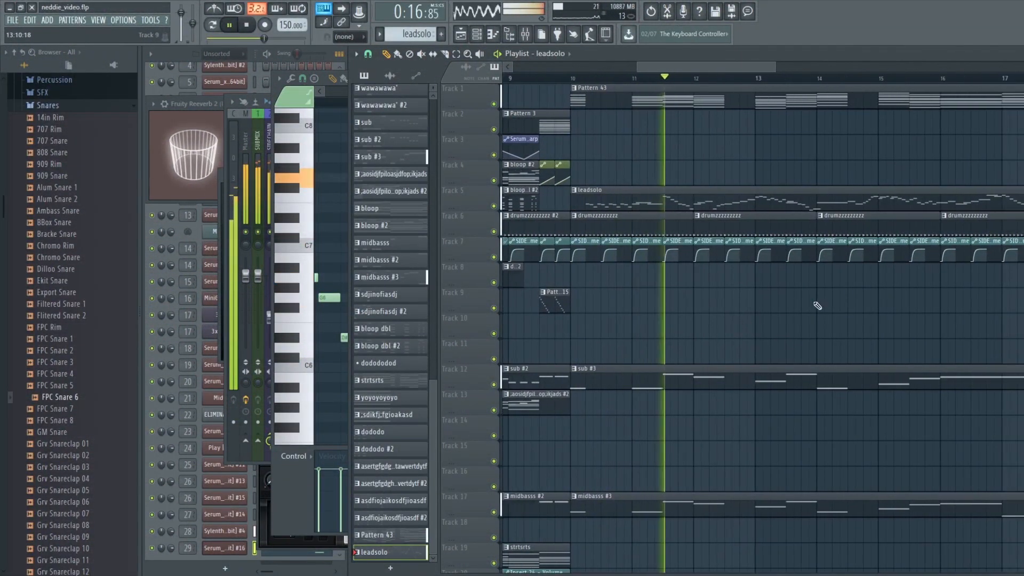
pyautogui.hscroll(1, 776, 313)
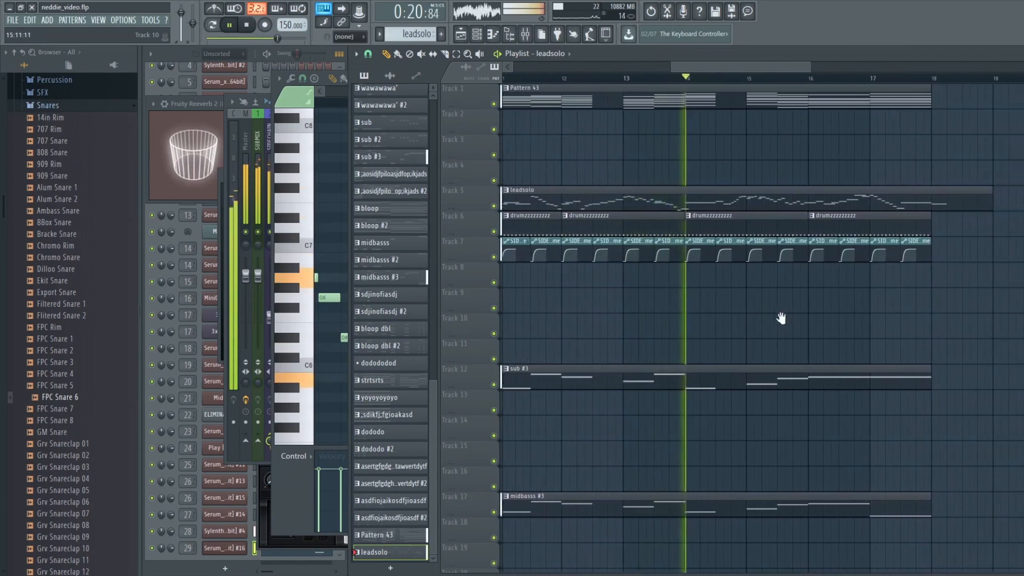
pyautogui.moveTo(774, 319)
pyautogui.mouseDown()
pyautogui.moveTo(742, 321)
pyautogui.moveTo(777, 314)
pyautogui.mouseUp()
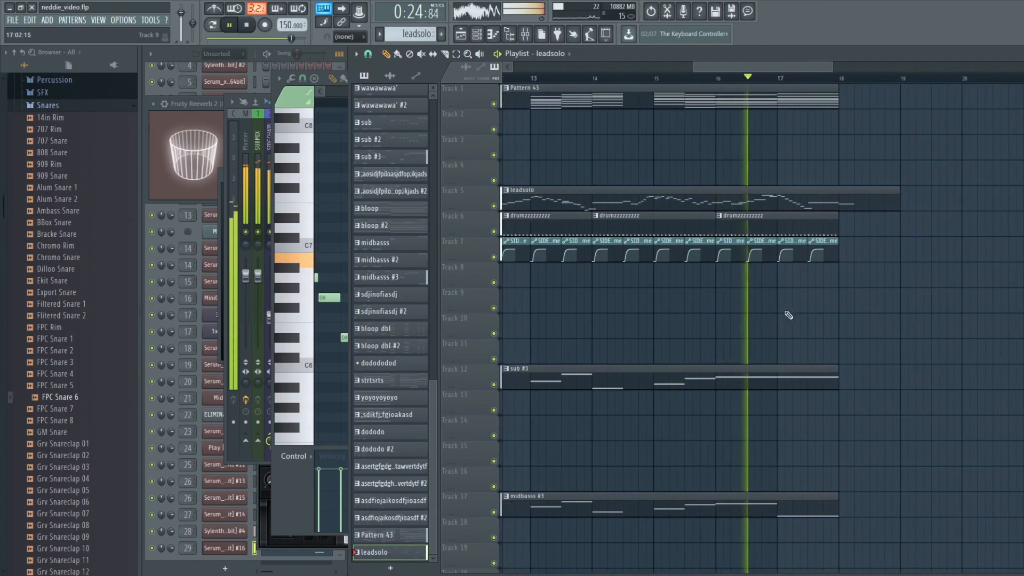
pyautogui.moveTo(777, 313); pyautogui.dragTo(765, 313)
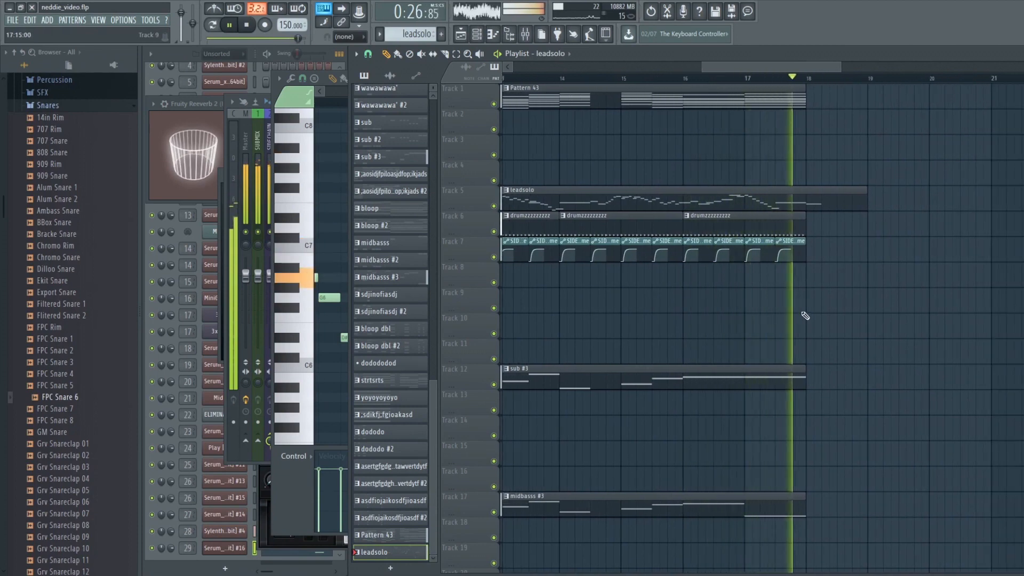
pyautogui.moveTo(918, 335); pyautogui.dragTo(933, 336)
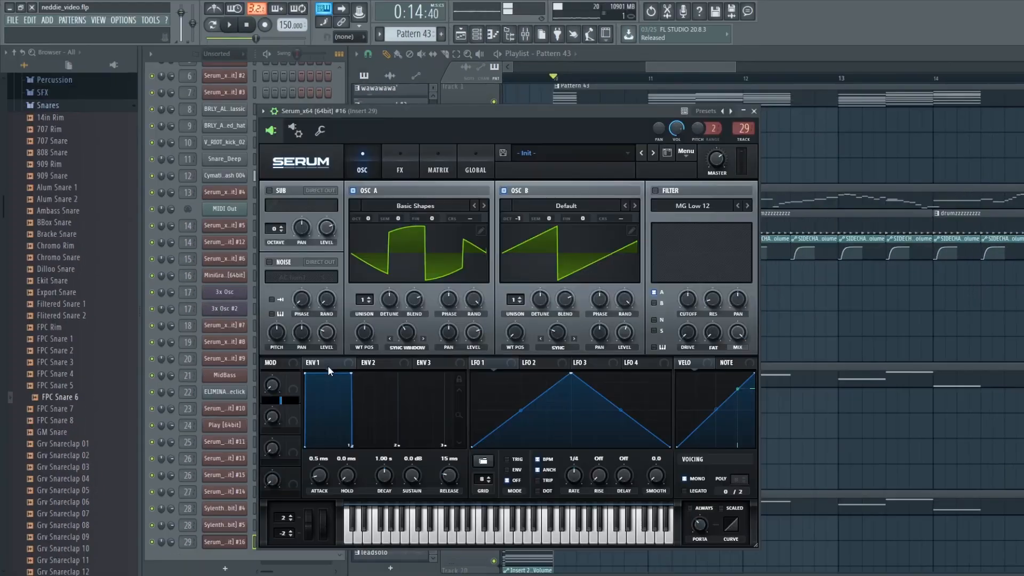
# In Serum #16, label macro 1 SYNC and assign Macro 2, labelled VIBRATO, as auxiliary source for the LFO 1 fine-tune modulations.
pyautogui.write('sync')
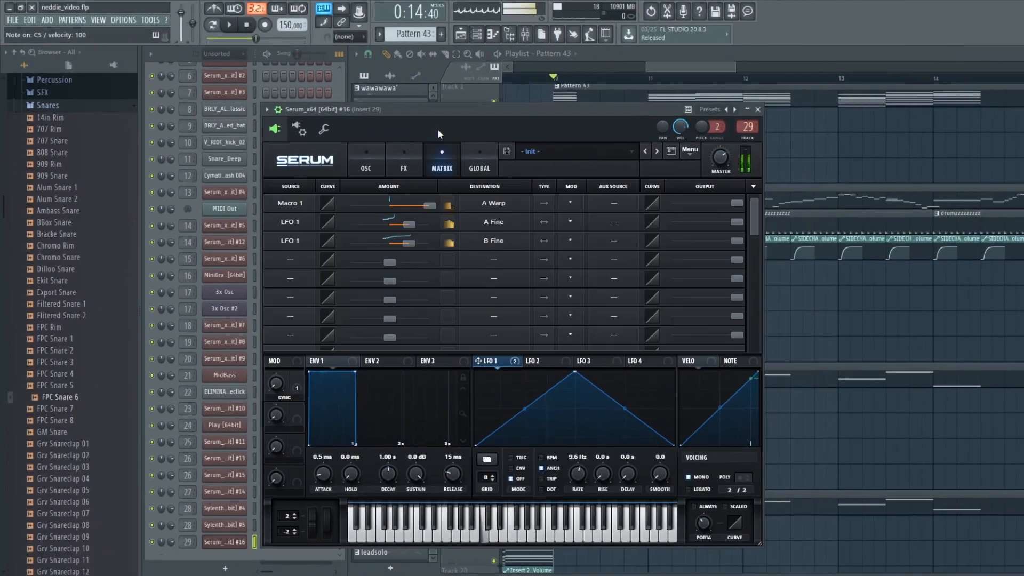
pyautogui.click(614, 221)
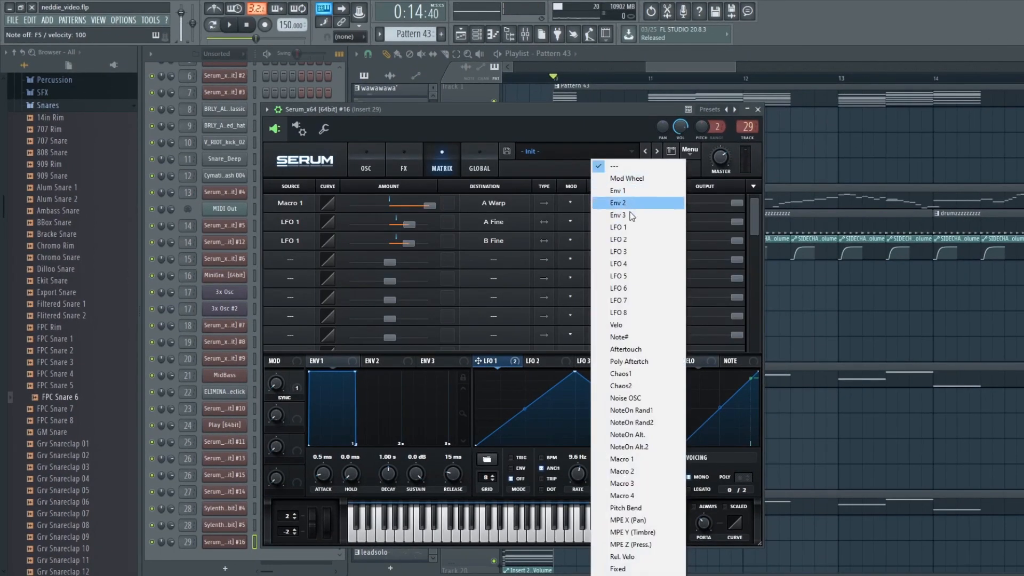
pyautogui.click(618, 471)
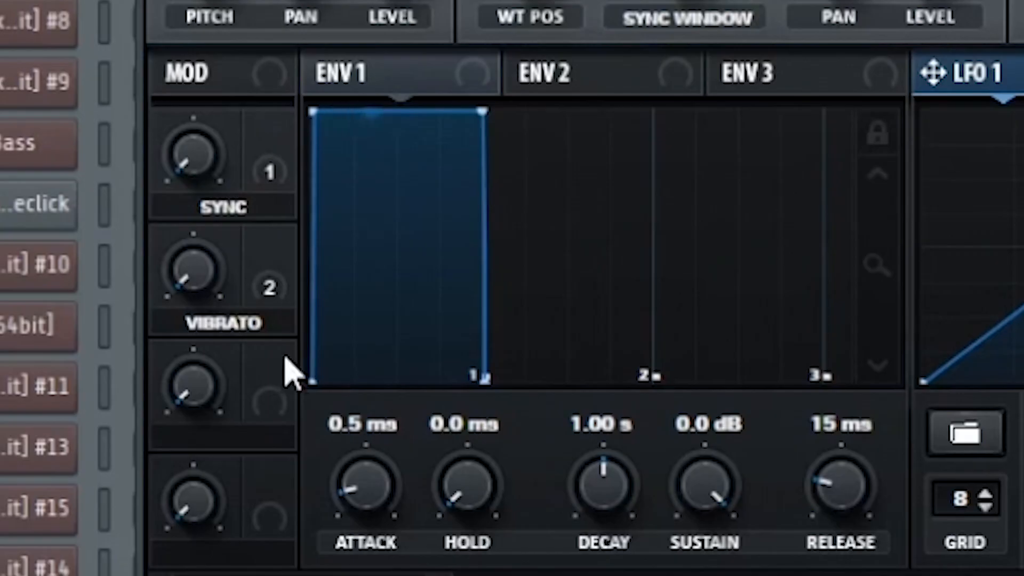
pyautogui.moveTo(278, 403)
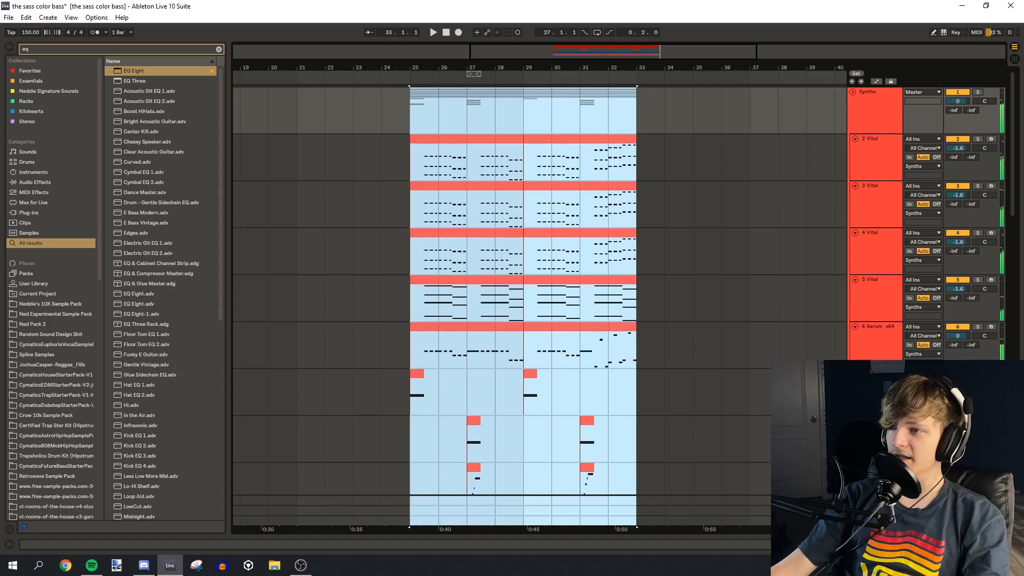
# In Ableton Live, duplicate the eight-bar synth section to bar 33 and audition the vocoded track 8 Vital from there.
pyautogui.hscroll(-3, 443, 107)
pyautogui.click(443, 107)
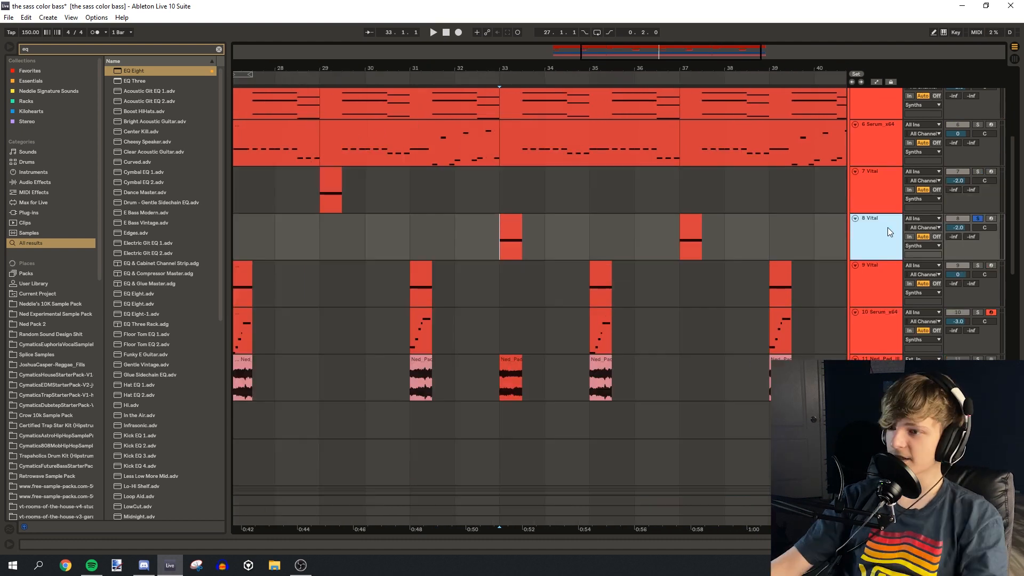
pyautogui.doubleClick(887, 228)
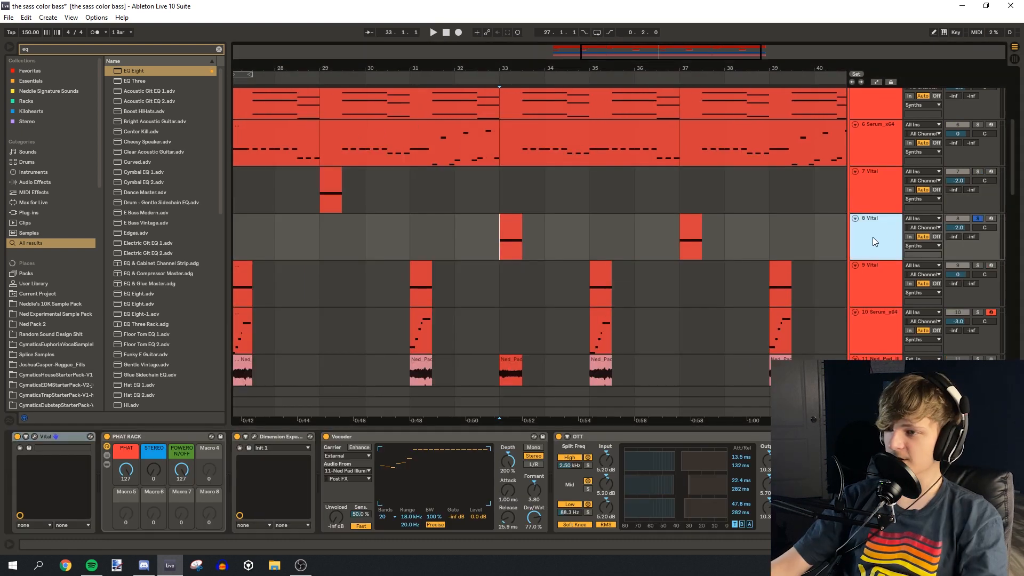
pyautogui.click(496, 227)
pyautogui.press('space')
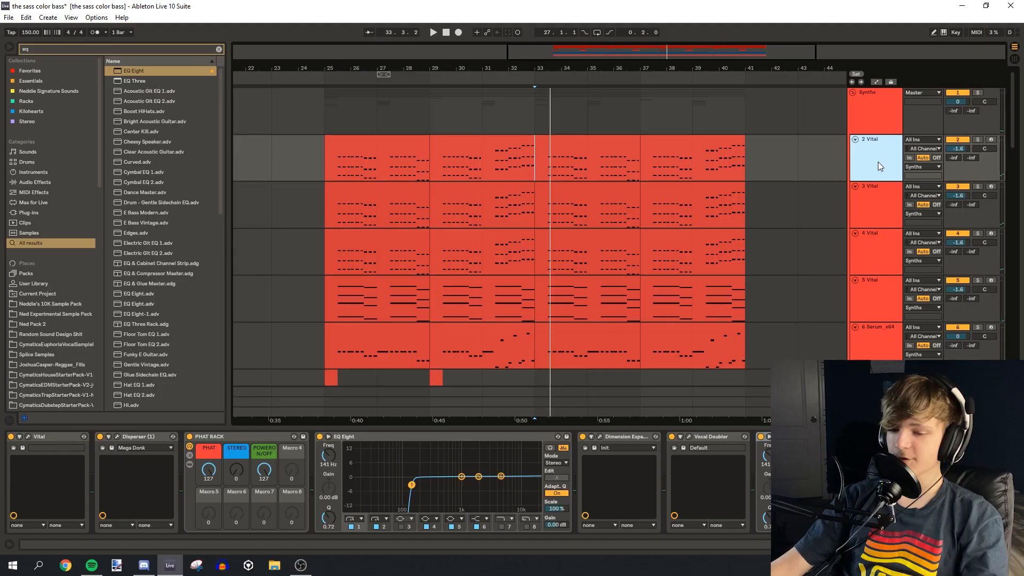
# Duplicate the track 2 Vital as a layer starting only at bar 33, with its first clip reduced to a single-note line.
pyautogui.hotkey('ctrl', 'd')
pyautogui.moveTo(327, 207); pyautogui.dragTo(526, 209)
pyautogui.press('Delete')
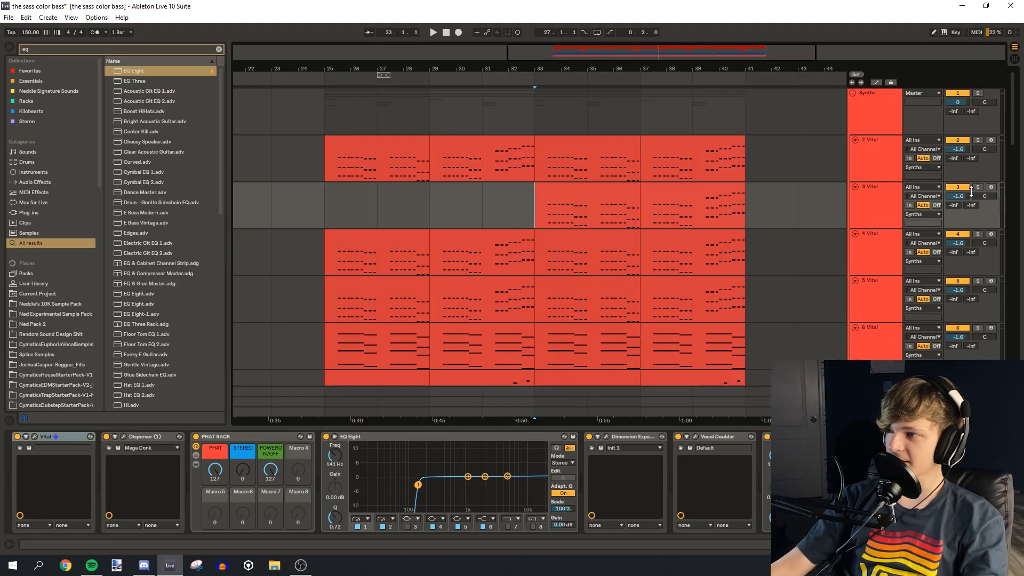
pyautogui.doubleClick(579, 202)
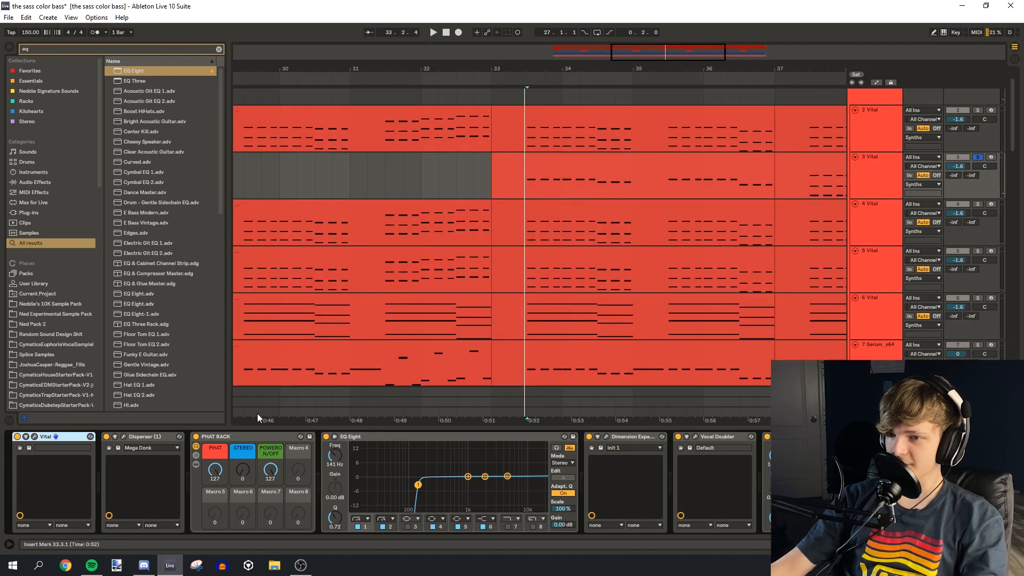
# On track 3, set Vital's Form Scale spectral morph to 93% and add two more copies of Disperser after it.
pyautogui.click(35, 437)
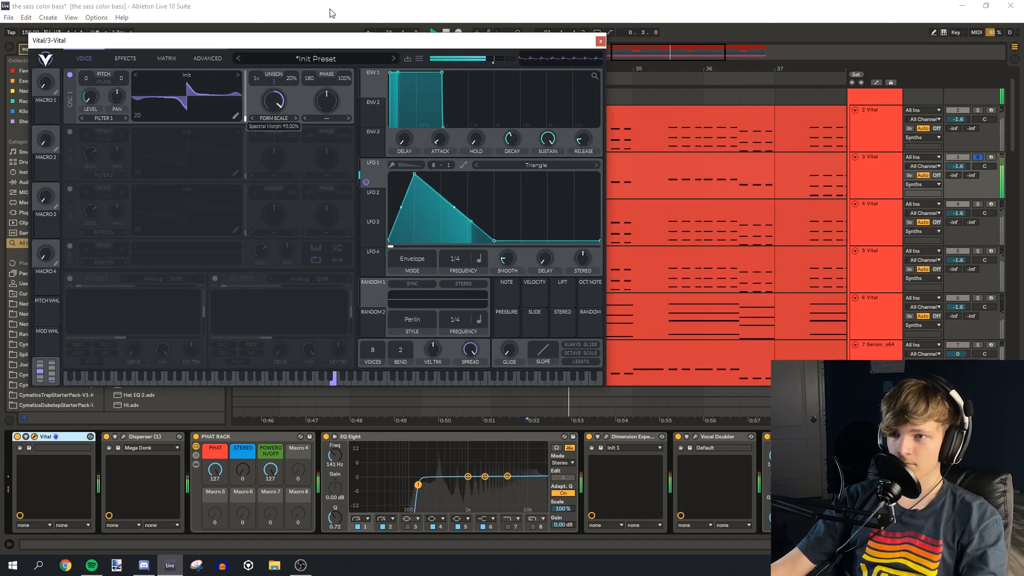
pyautogui.click(125, 58)
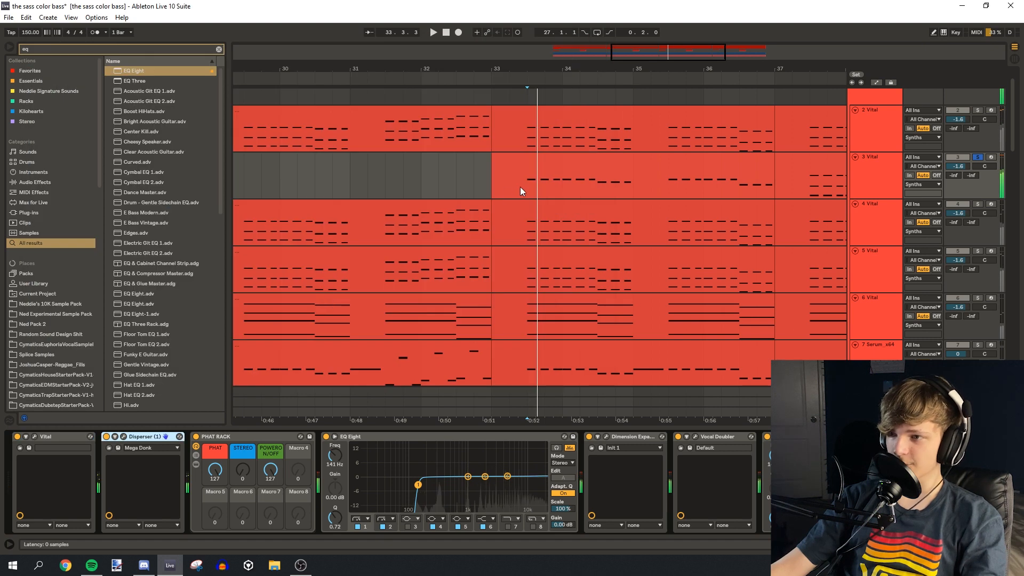
pyautogui.hotkey('ctrl', 'd')
pyautogui.hotkey('ctrl', 'd')
pyautogui.click(524, 187)
pyautogui.press('space')
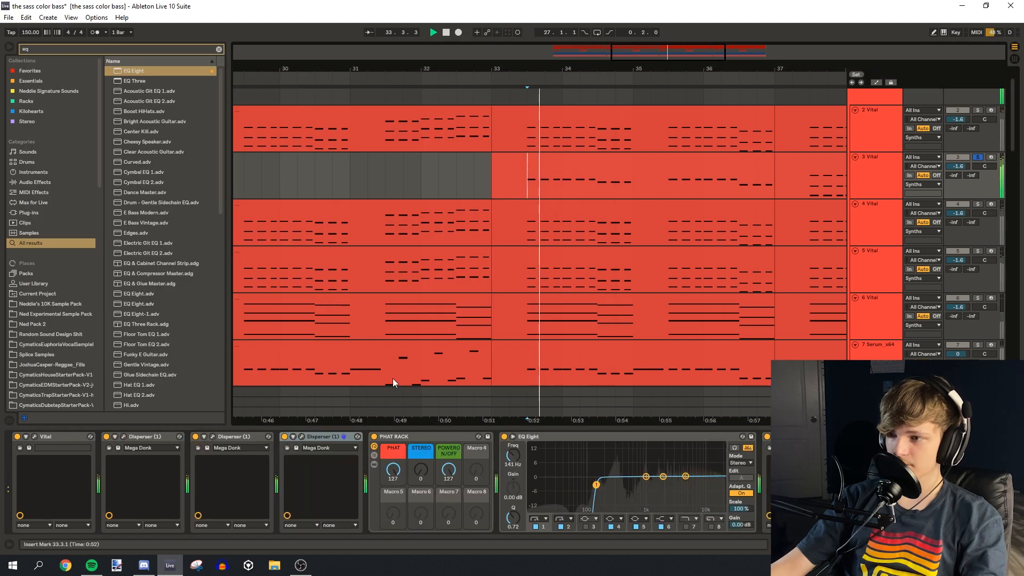
# Set the low cut of track 3's first EQ Eight to 202 Hz with Q 0.61, and audition it with all tracks.
pyautogui.moveTo(596, 485); pyautogui.dragTo(617, 485)
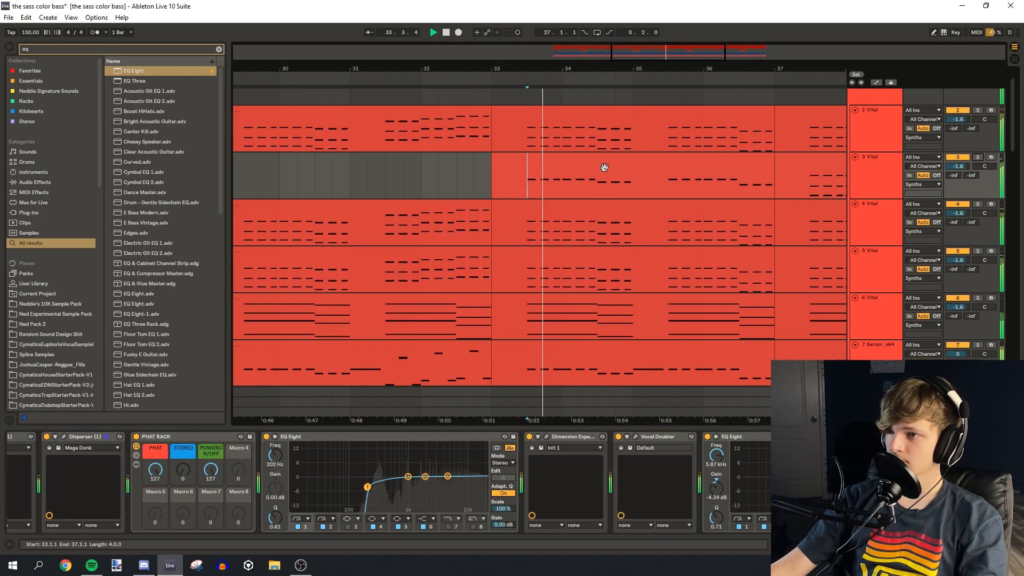
pyautogui.click(478, 202)
pyautogui.click(341, 175)
pyautogui.click(478, 185)
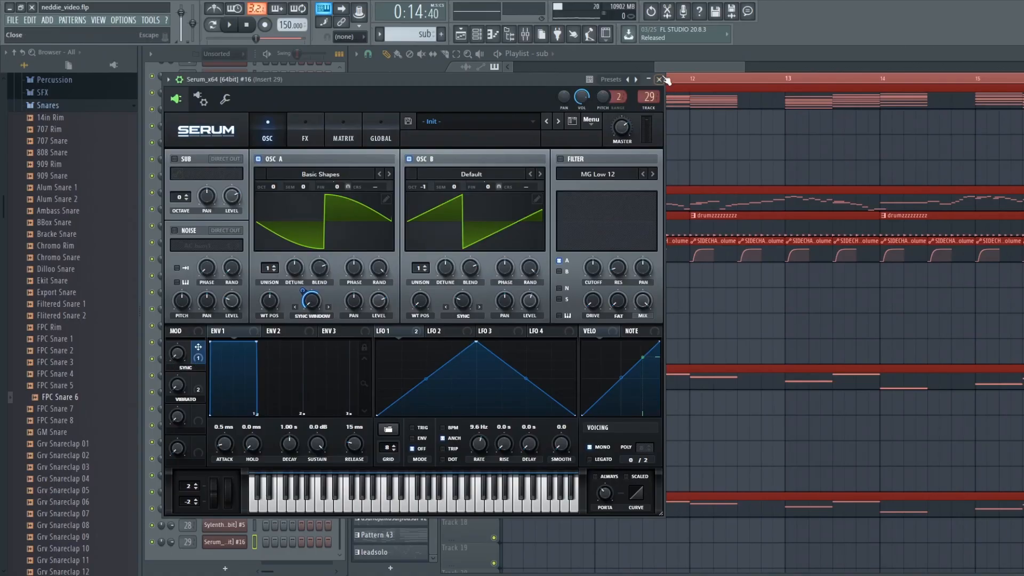
# In FL Studio, create automation clips for Serum #16's SYNC and VIBRATO macros, shaping a rising and falling SYNC curve over the leadsolo part.
pyautogui.click(666, 80)
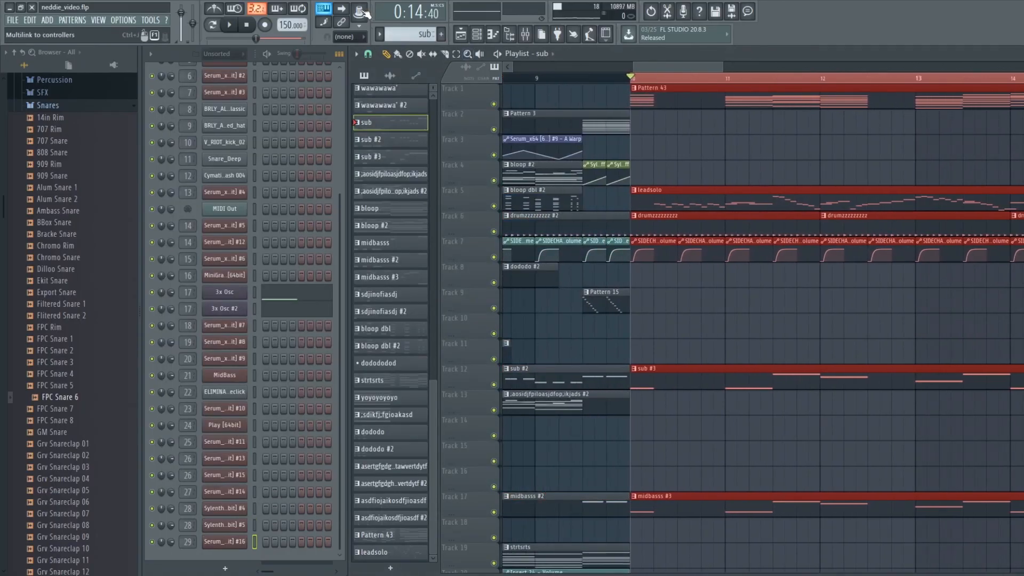
pyautogui.press('F9')
pyautogui.press('F9')
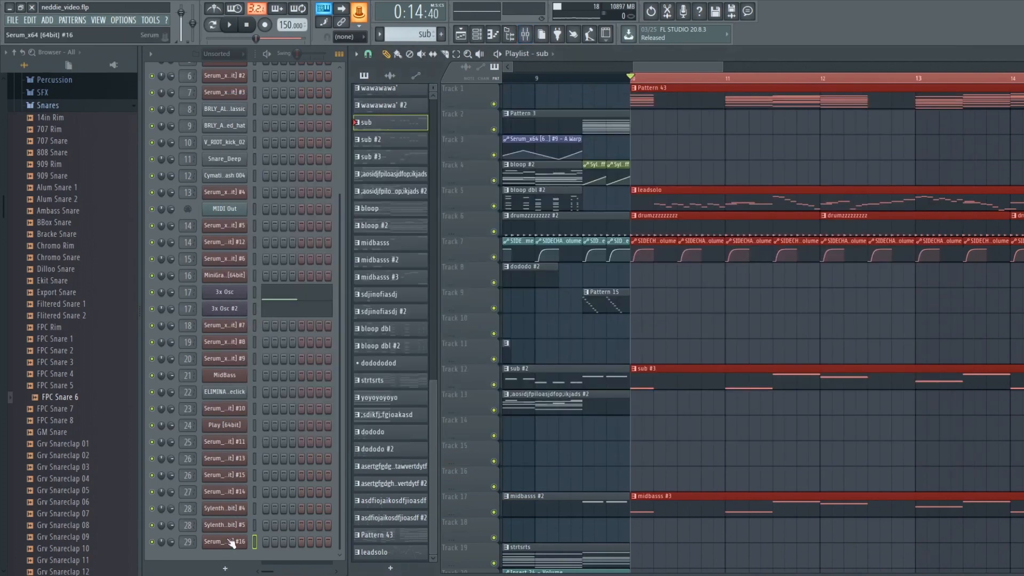
pyautogui.click(231, 542)
pyautogui.click(359, 9)
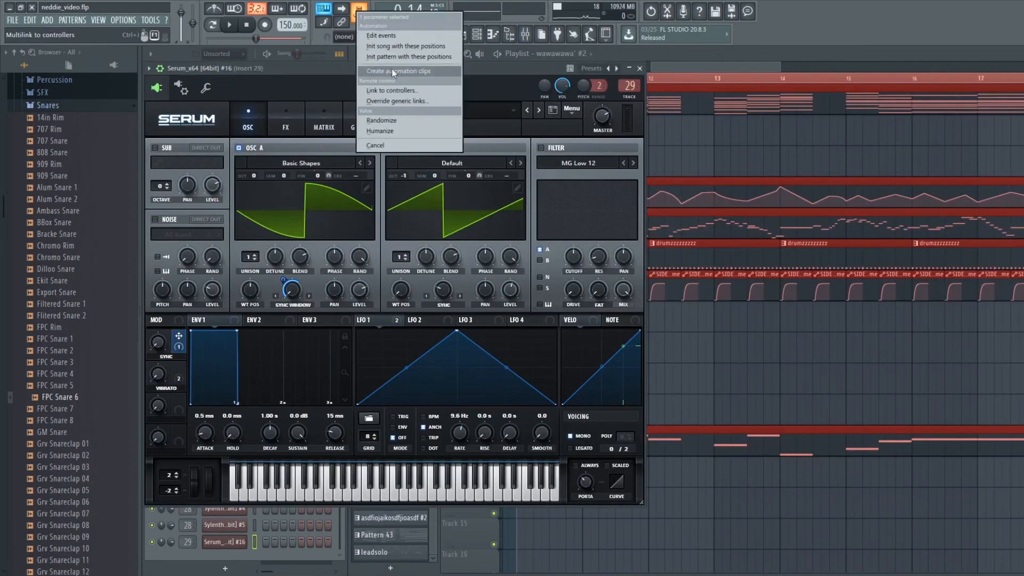
pyautogui.click(393, 71)
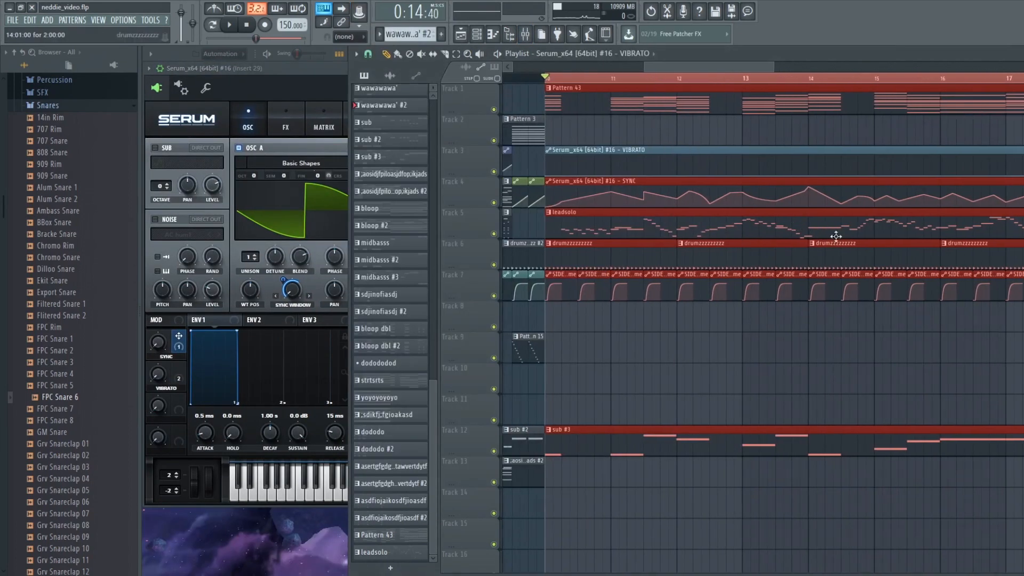
pyautogui.hscroll(-1, 629, 204)
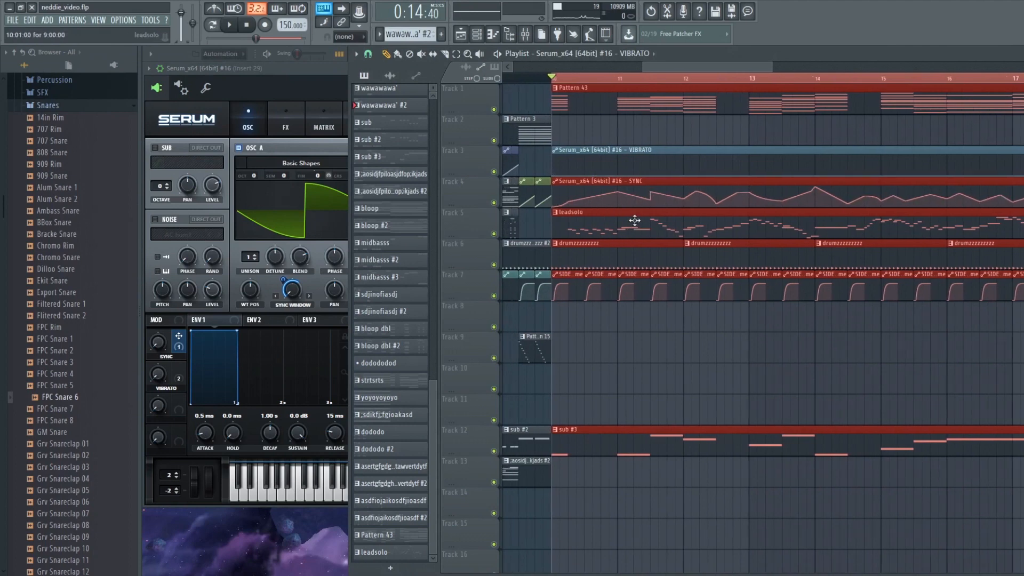
# Play the lead section from bar 10 and examine the parametric EQ on mixer insert 28.
pyautogui.moveTo(773, 64); pyautogui.dragTo(717, 65)
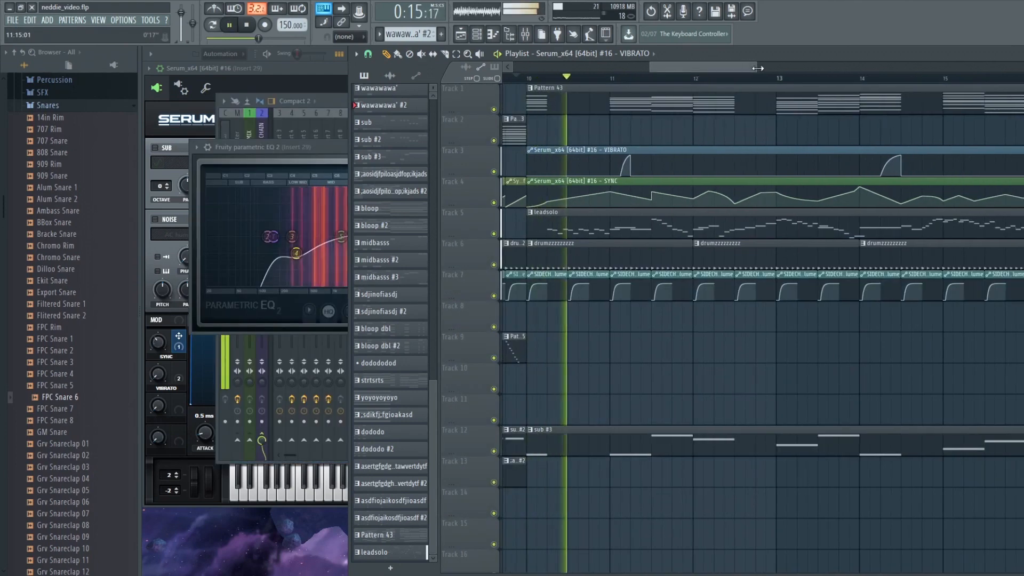
pyautogui.moveTo(758, 68); pyautogui.dragTo(768, 68)
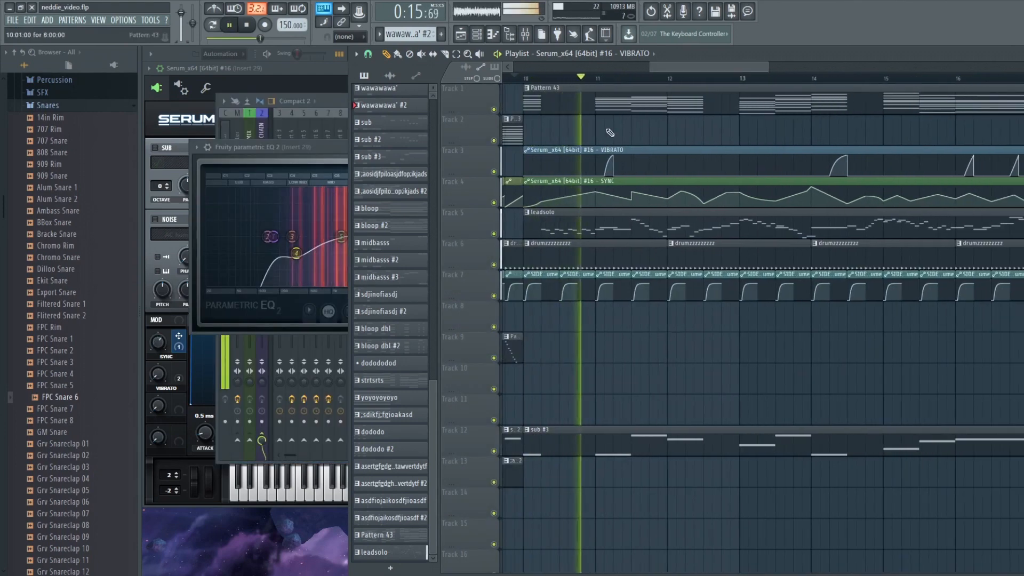
pyautogui.click(328, 103)
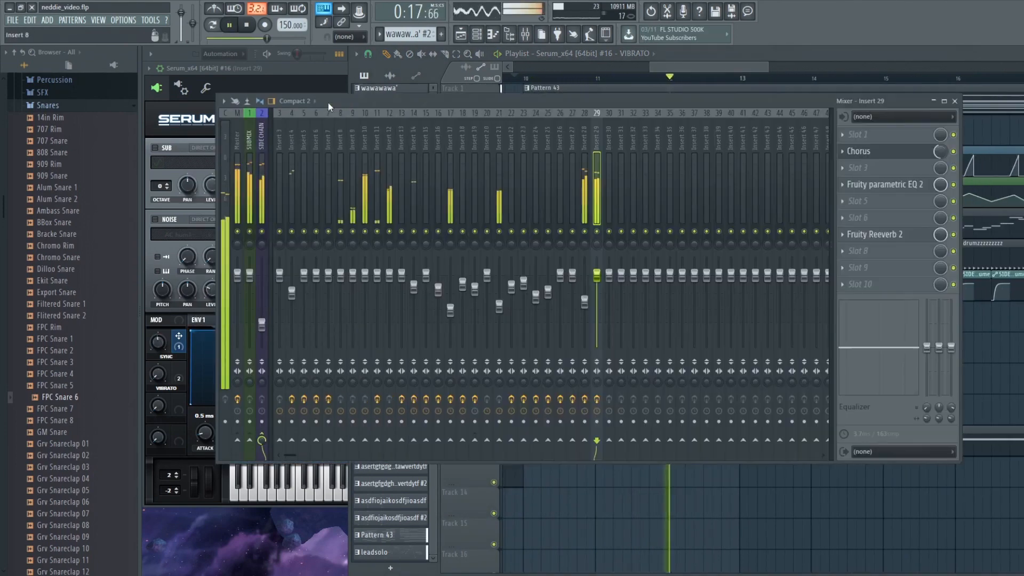
pyautogui.press('Left')
pyautogui.click(856, 185)
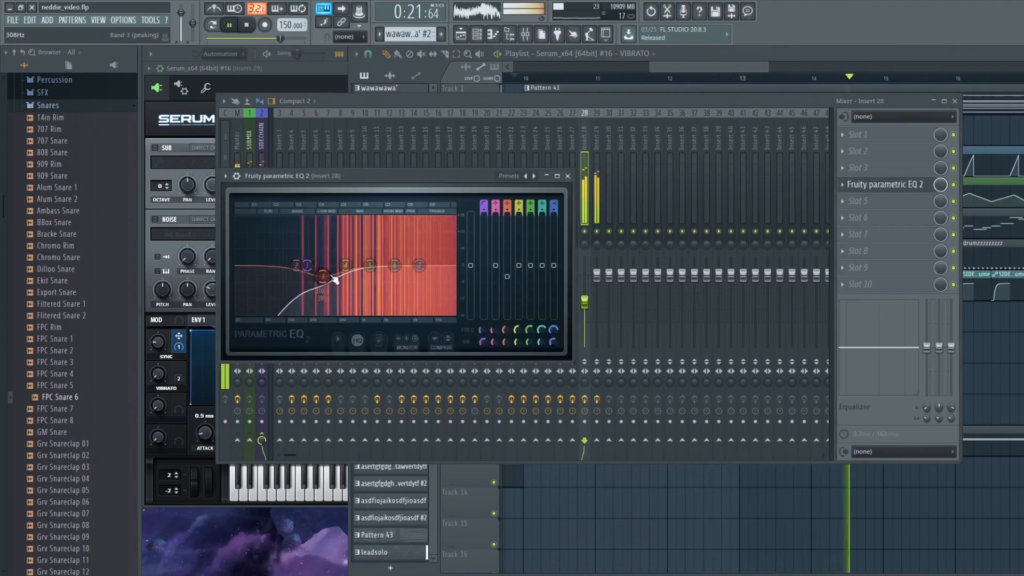
pyautogui.click(568, 176)
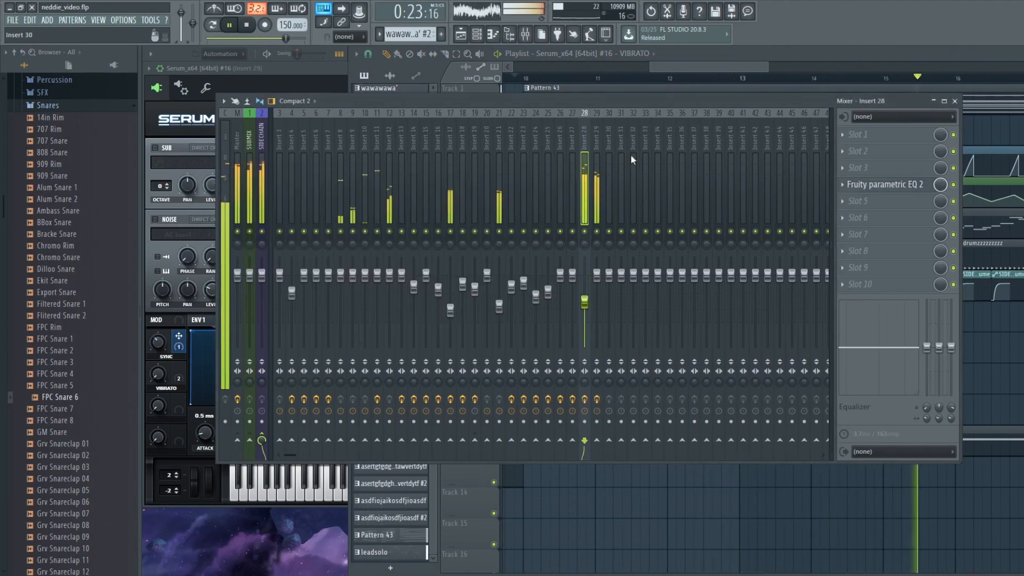
pyautogui.click(955, 101)
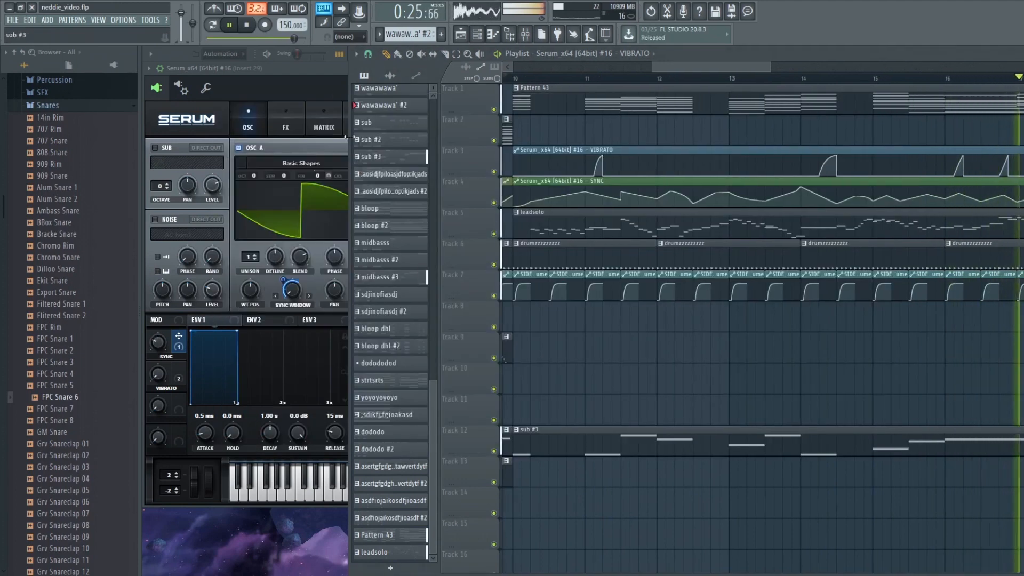
pyautogui.click(337, 139)
pyautogui.click(641, 69)
pyautogui.press('space')
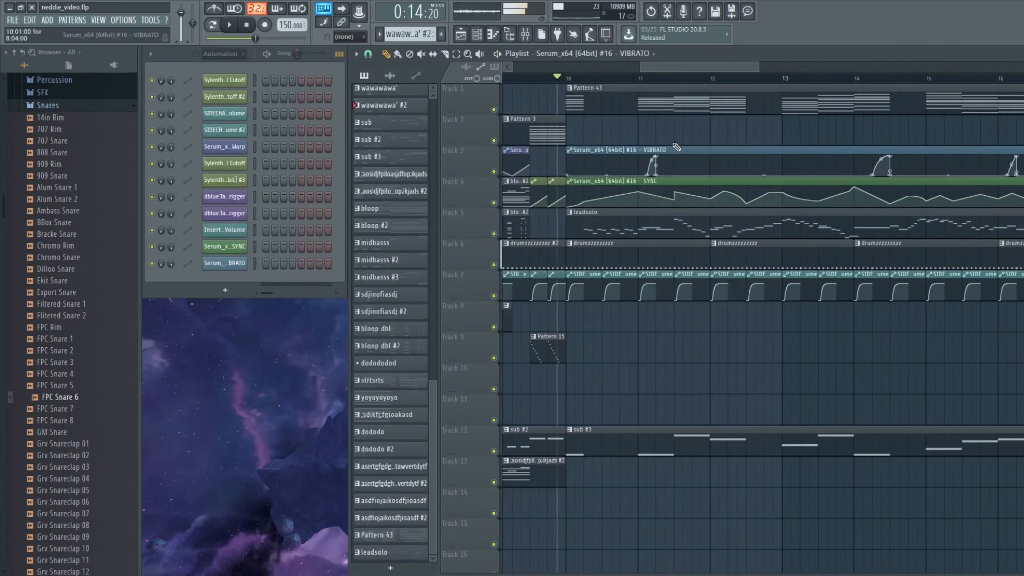
# Add a new Serum channel and load its ARP - LFO Setup preset.
pyautogui.click(225, 569)
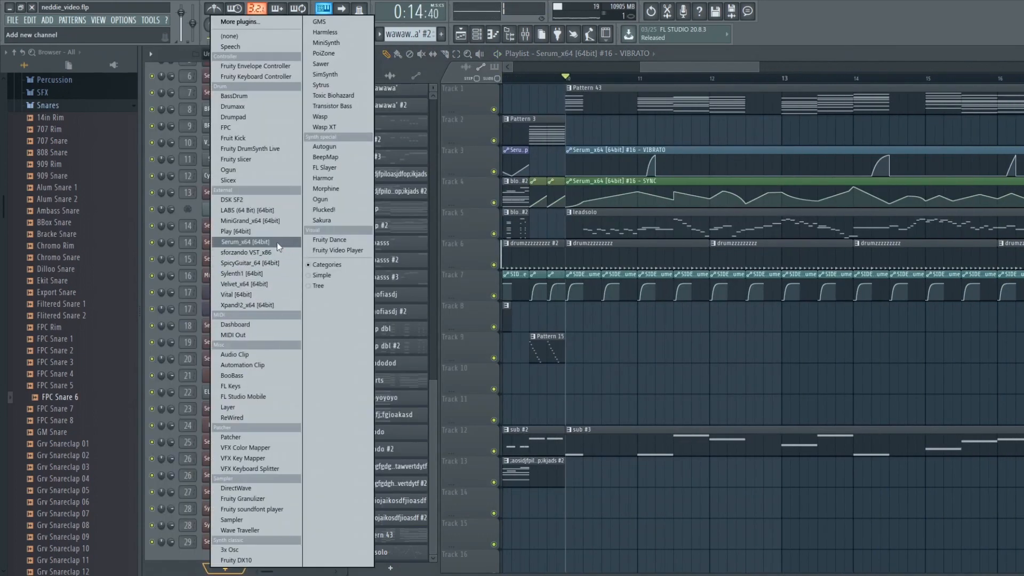
pyautogui.click(273, 242)
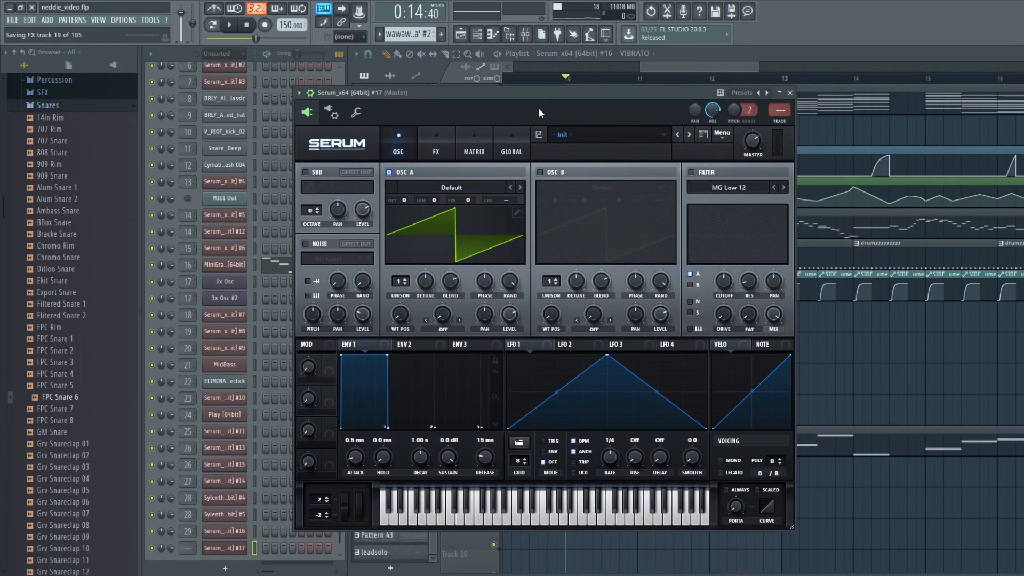
pyautogui.click(608, 134)
pyautogui.moveTo(605, 324)
pyautogui.click(771, 227)
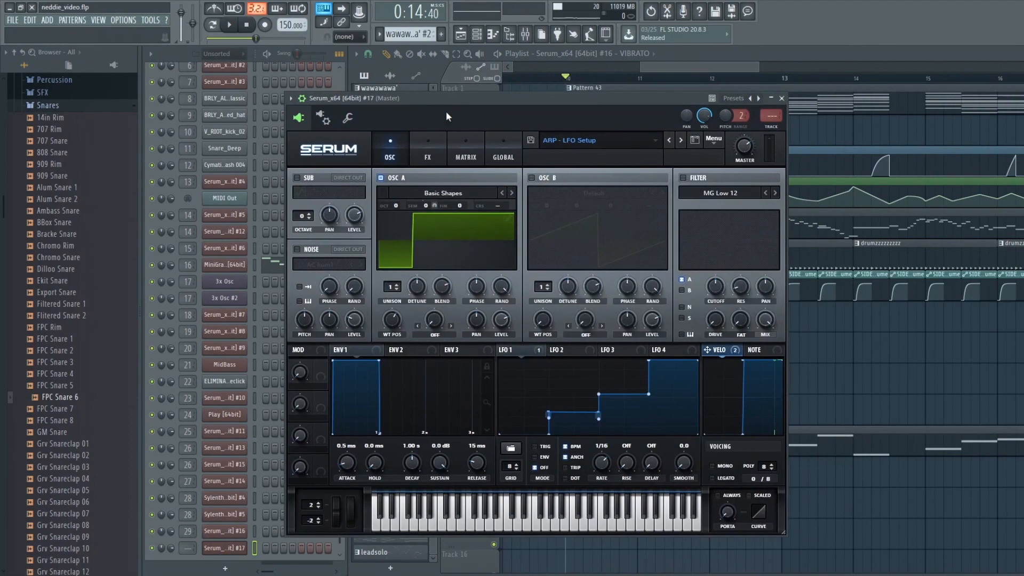
pyautogui.moveTo(446, 111); pyautogui.dragTo(429, 98)
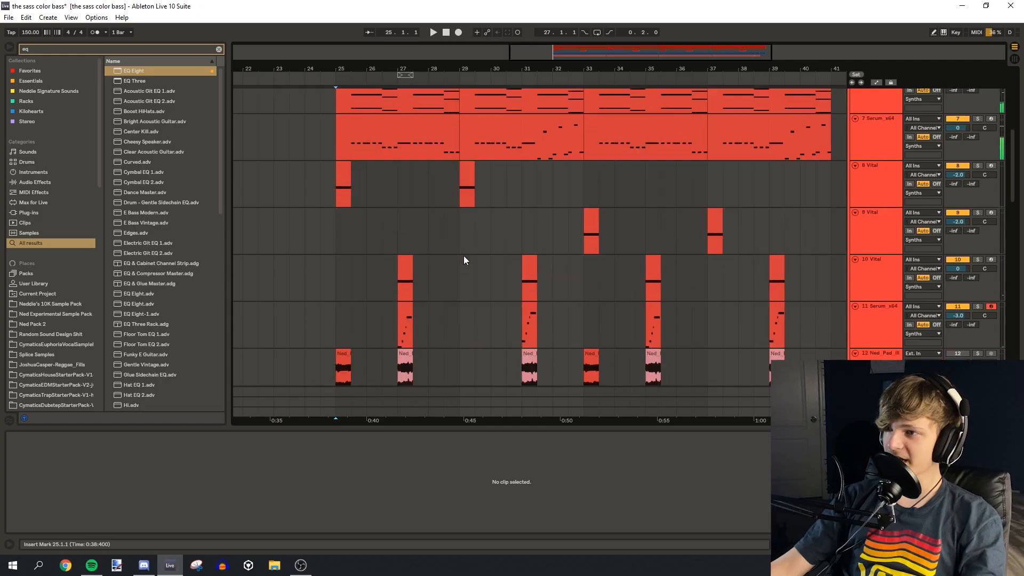
# In Ableton Live, audition track 10's Vital and examine its voice and effects settings and EQ Eight high shelf.
pyautogui.scroll(-3, 572, 185)
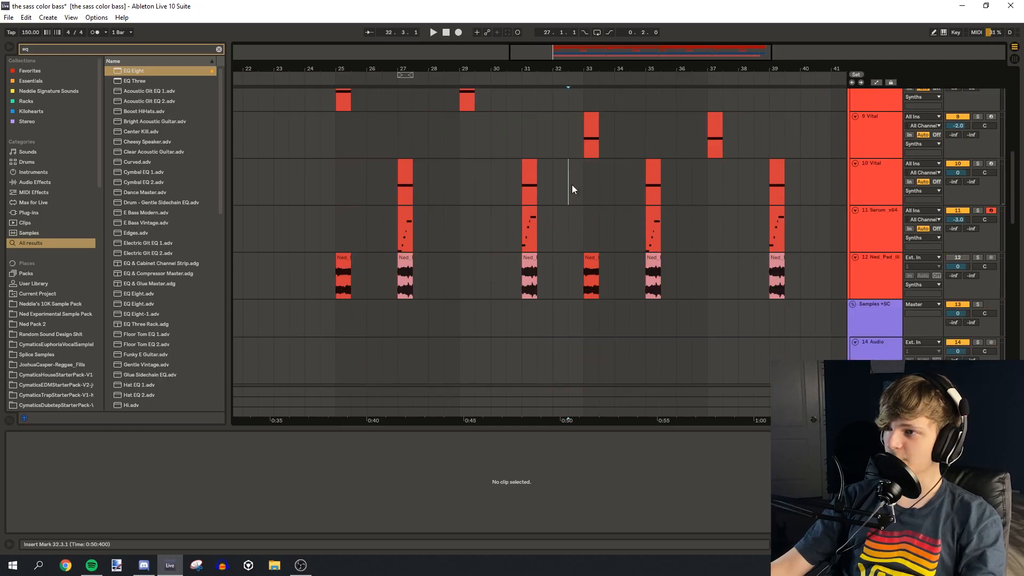
pyautogui.click(579, 181)
pyautogui.scroll(2, 681, 228)
pyautogui.click(883, 181)
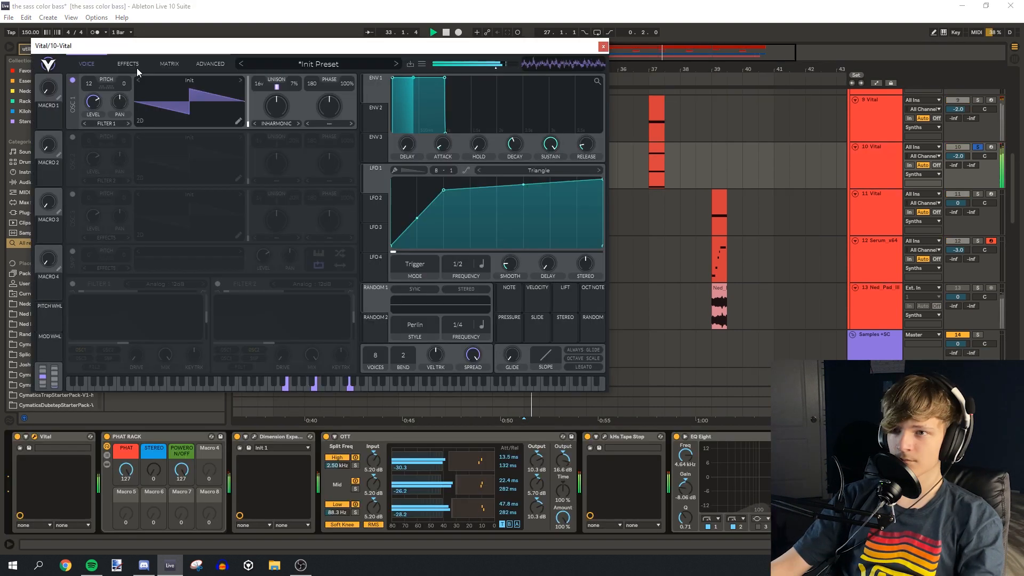
pyautogui.press('space')
pyautogui.press('space')
pyautogui.click(127, 64)
pyautogui.press('space')
pyautogui.press('space')
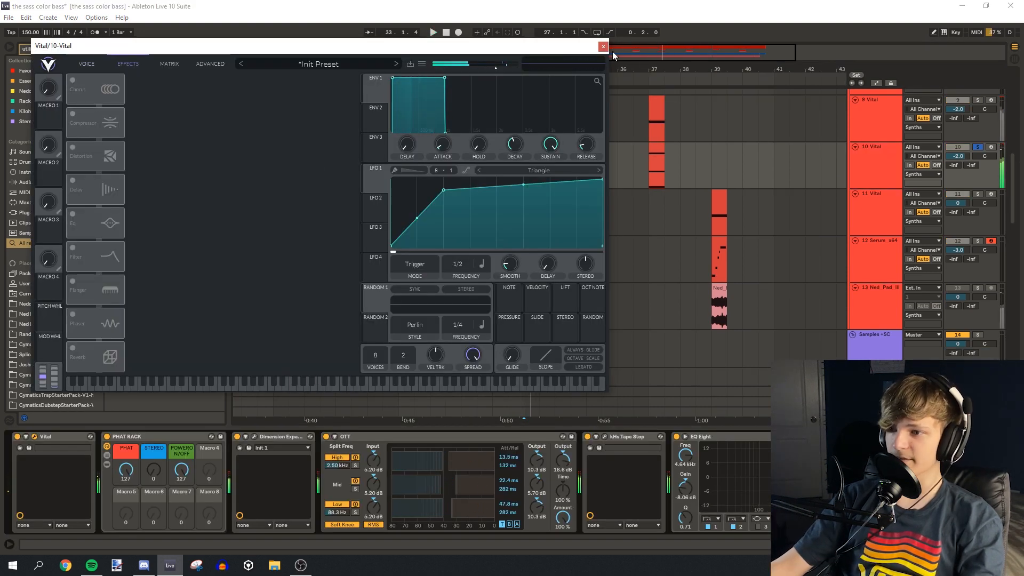
pyautogui.click(603, 47)
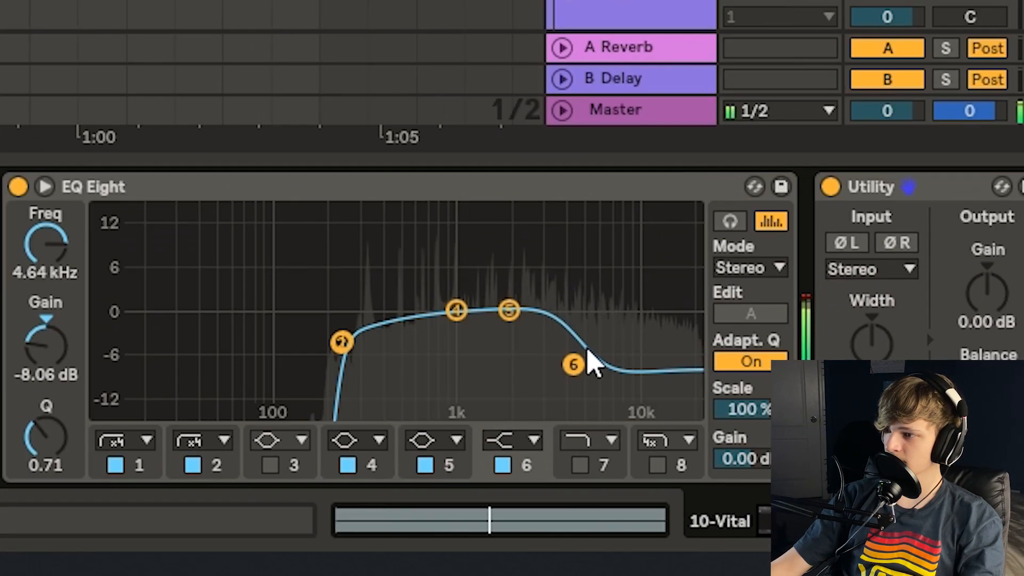
pyautogui.moveTo(574, 361); pyautogui.dragTo(581, 311)
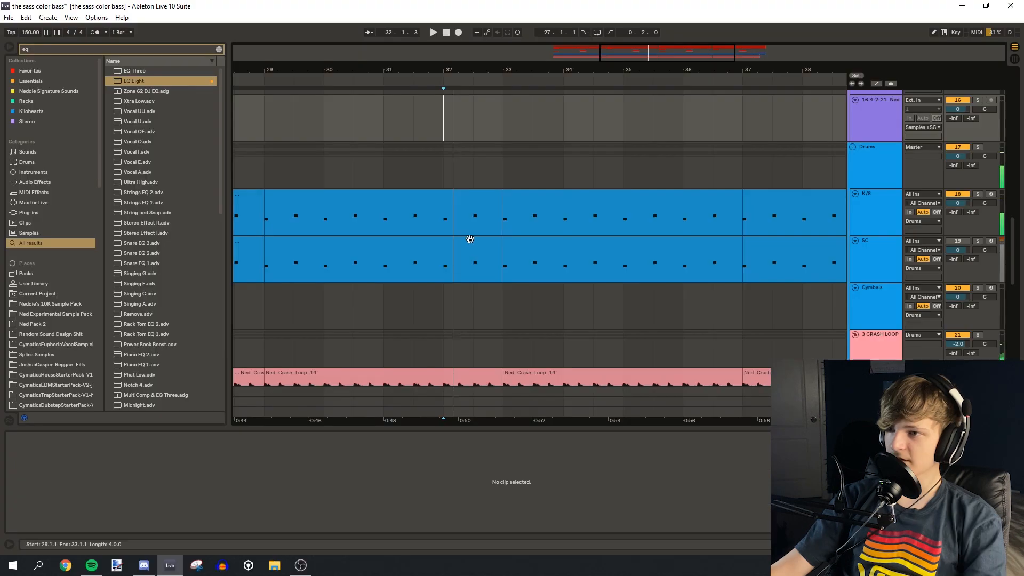
# Cut the KJS, SC and three crash loop clips from early bar 32 up to bar 33, and audition the gap.
pyautogui.moveTo(468, 221); pyautogui.dragTo(503, 248)
pyautogui.click(447, 222)
pyautogui.scroll(-4, 458, 216)
pyautogui.moveTo(455, 204); pyautogui.dragTo(502, 283)
pyautogui.press('Delete')
pyautogui.click(414, 201)
pyautogui.press('space')
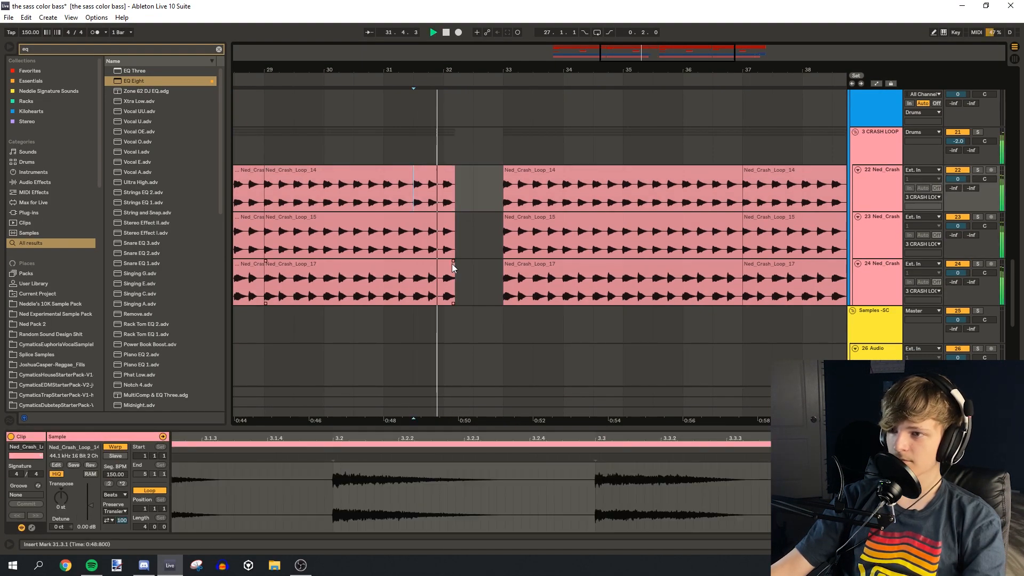
pyautogui.scroll(5, 461, 254)
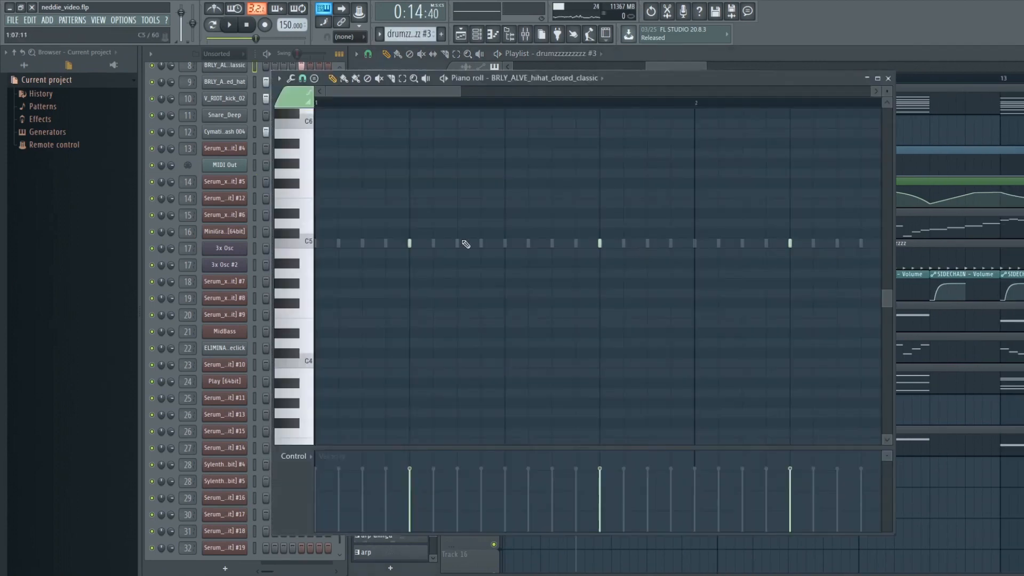
# In FL Studio, clone the Sylenth1 #4 and Serum #16 channels.
pyautogui.rightClick(246, 464)
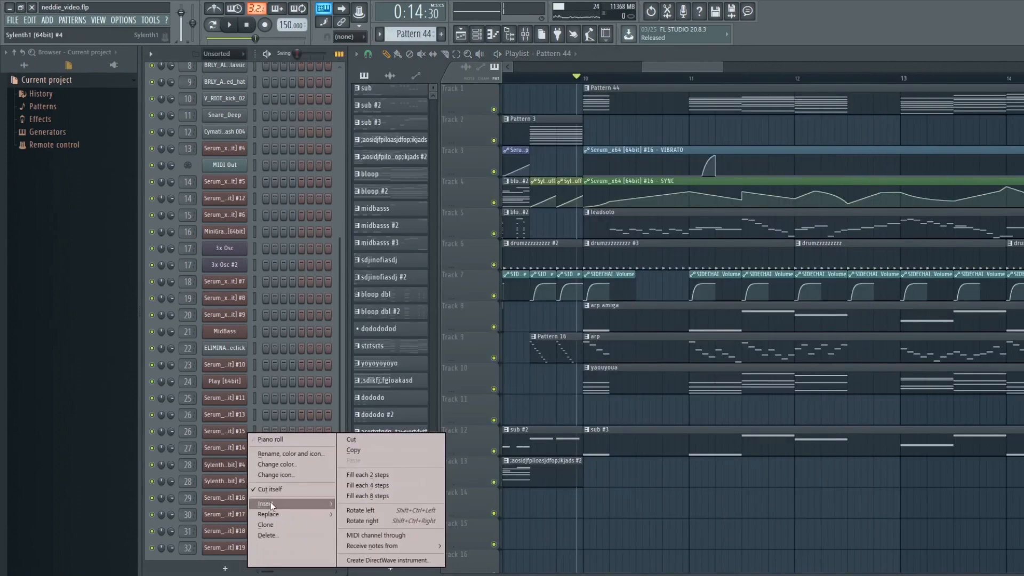
pyautogui.click(282, 525)
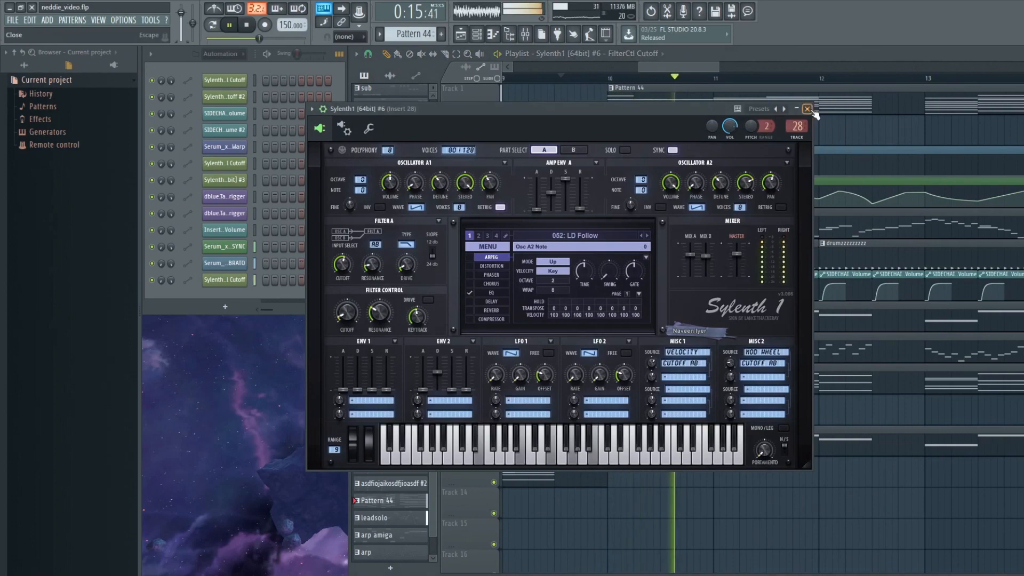
pyautogui.click(807, 109)
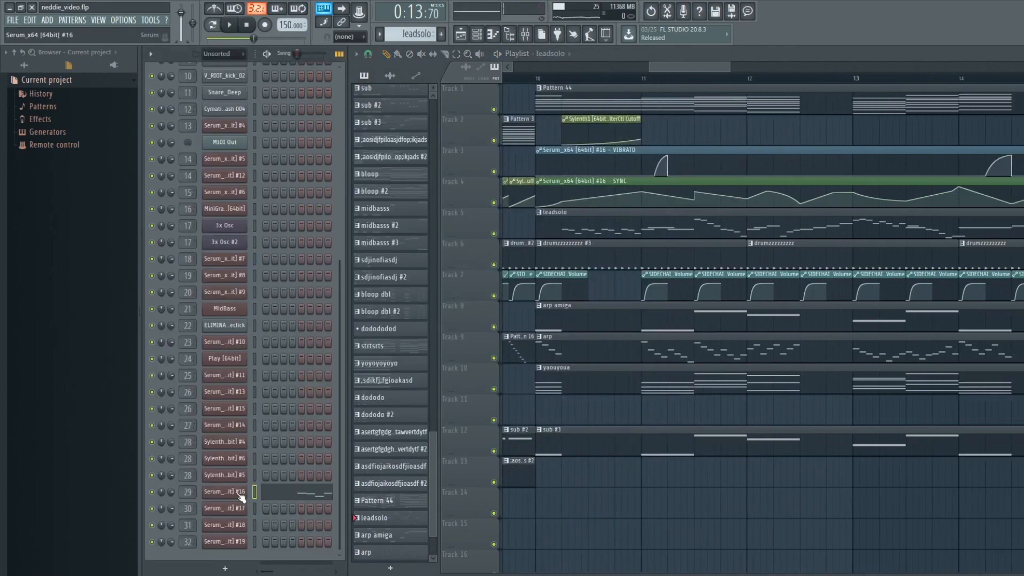
pyautogui.rightClick(218, 525)
pyautogui.click(287, 528)
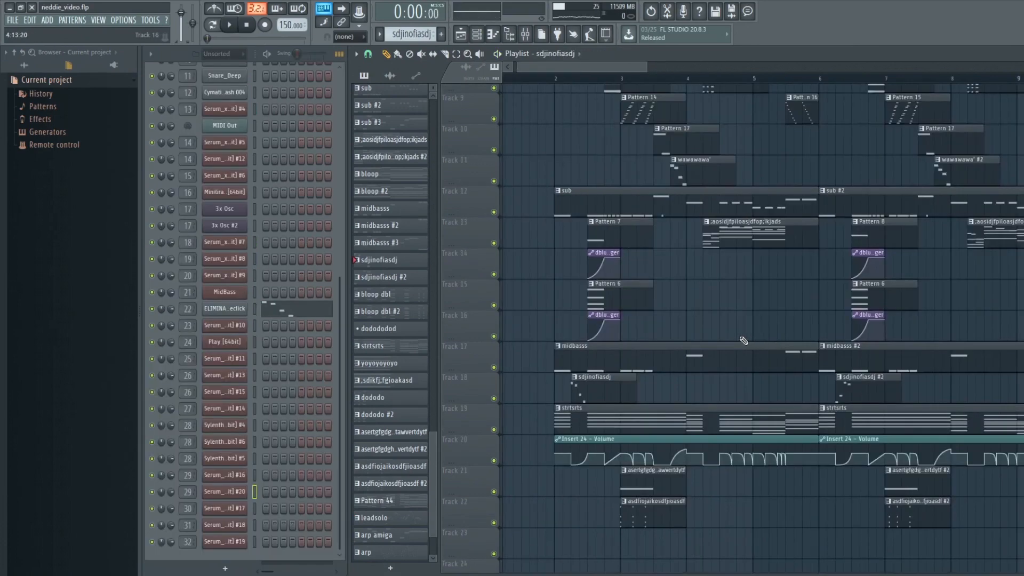
# Find Au5_cymbal_crash_huge in the Splice sample packs and place it in the playlist at bar 11.
pyautogui.scroll(3, 601, 336)
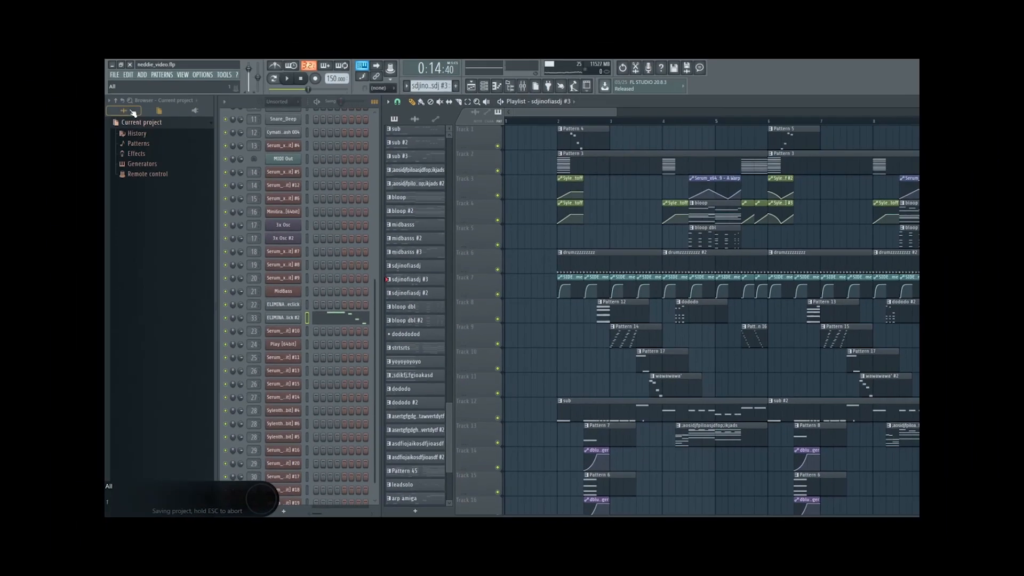
pyautogui.click(132, 112)
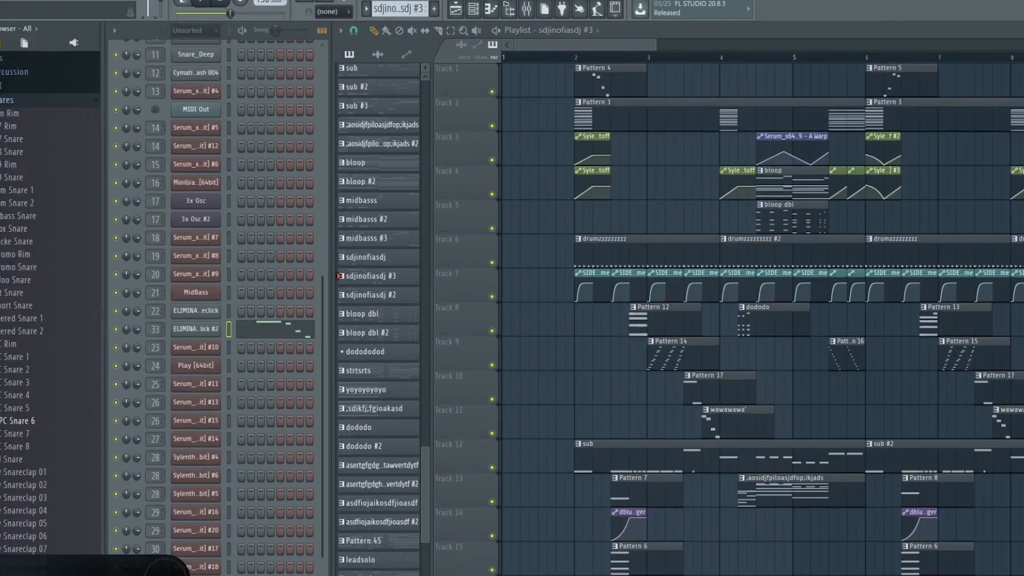
pyautogui.scroll(4, 163, 235)
pyautogui.click(141, 318)
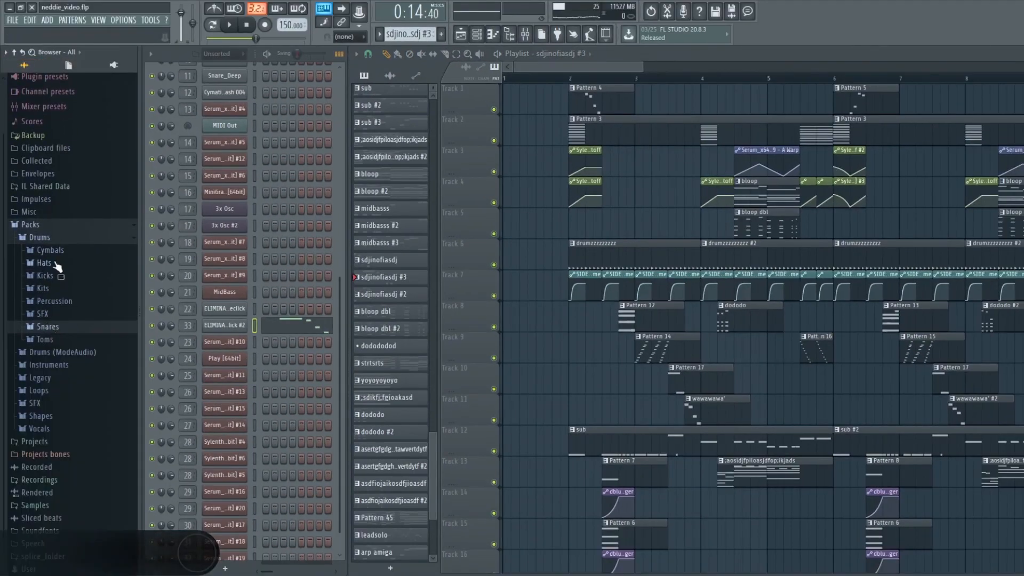
pyautogui.click(48, 237)
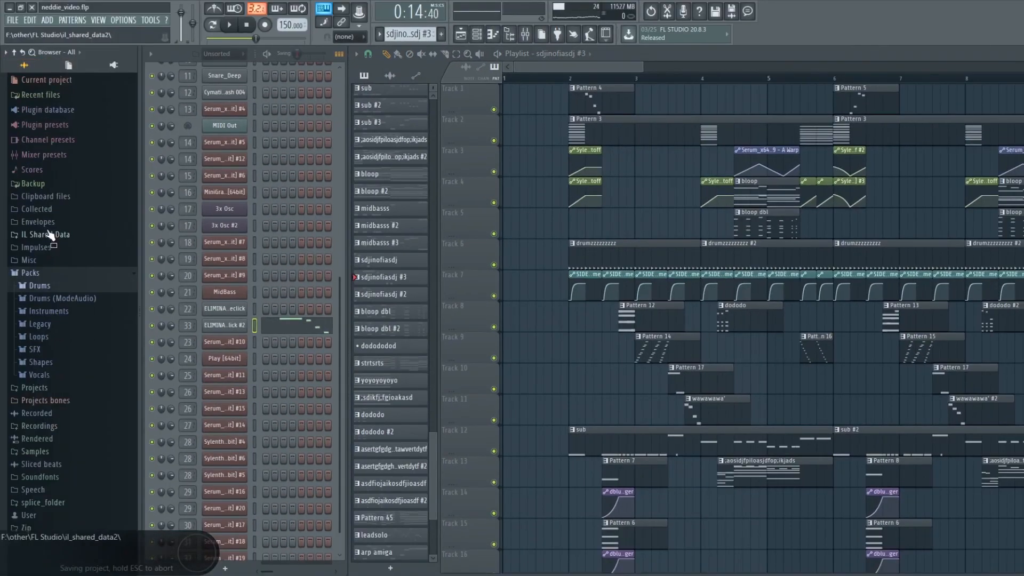
pyautogui.click(50, 278)
pyautogui.click(46, 400)
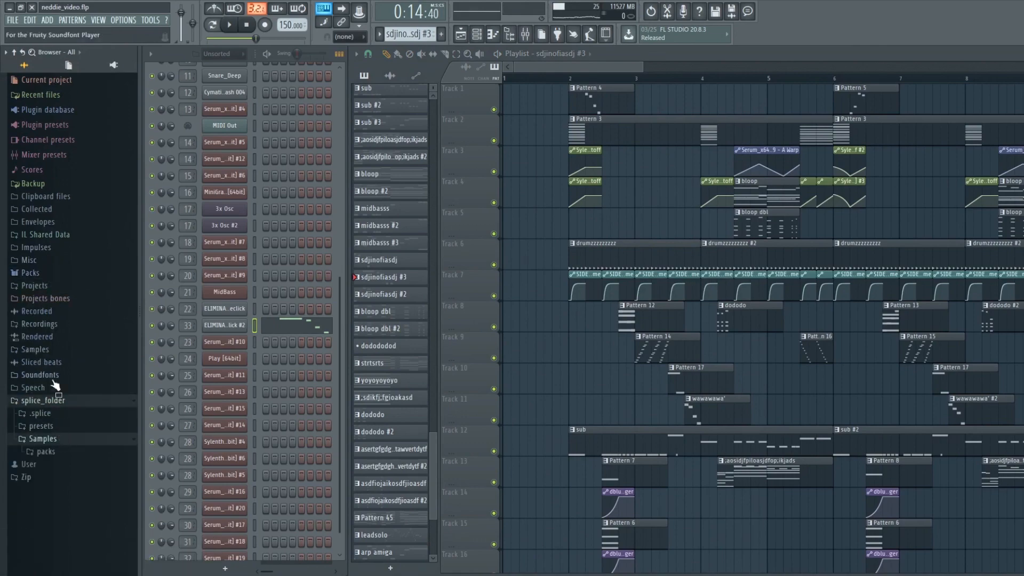
pyautogui.click(54, 455)
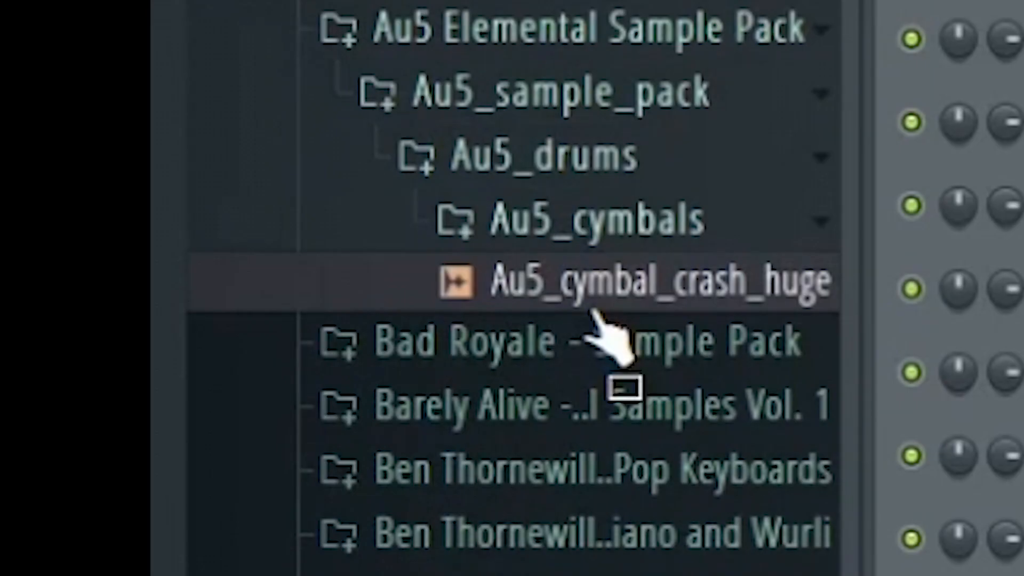
pyautogui.moveTo(595, 314); pyautogui.dragTo(606, 407)
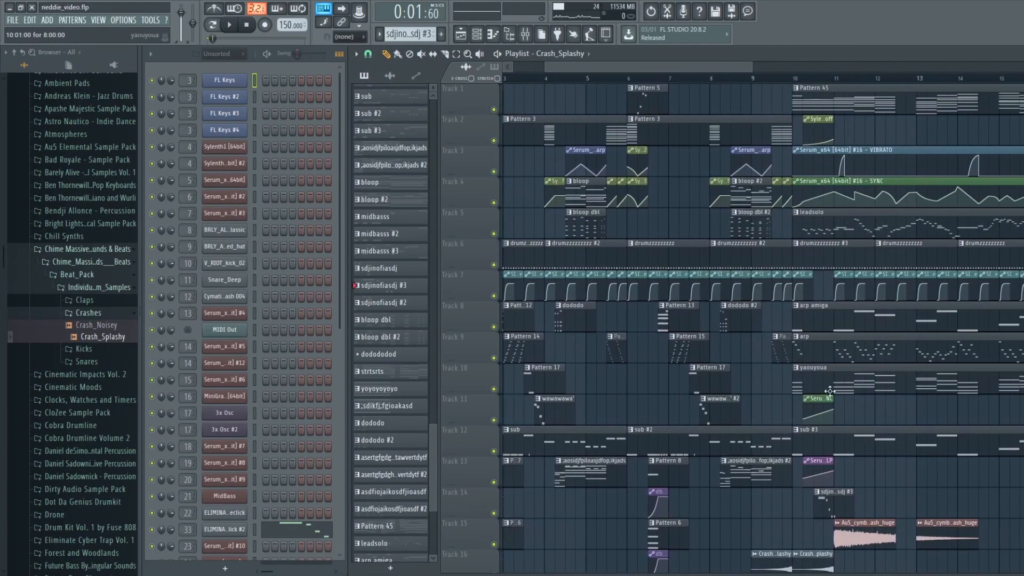
# Examine the playlist arrangement around the lead section and the mixer inserts.
pyautogui.hscroll(3, 661, 175)
pyautogui.hscroll(-5, 579, 174)
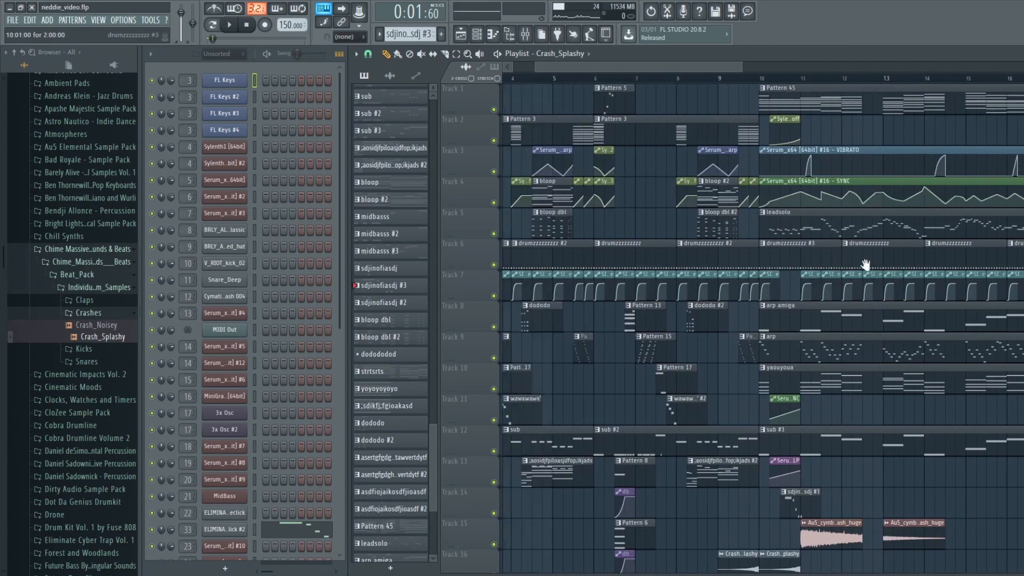
pyautogui.press('F9')
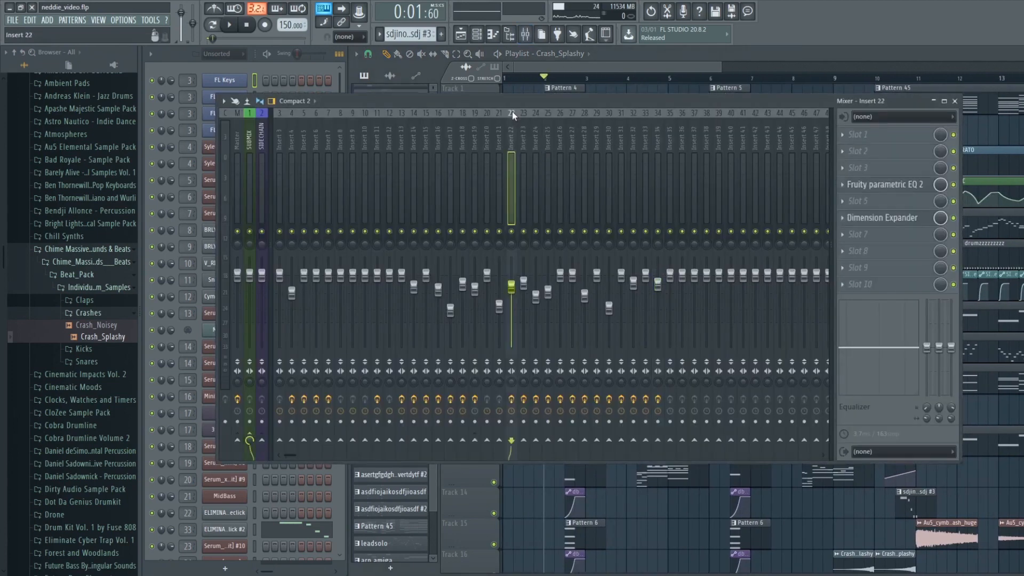
pyautogui.moveTo(542, 105); pyautogui.dragTo(590, 135)
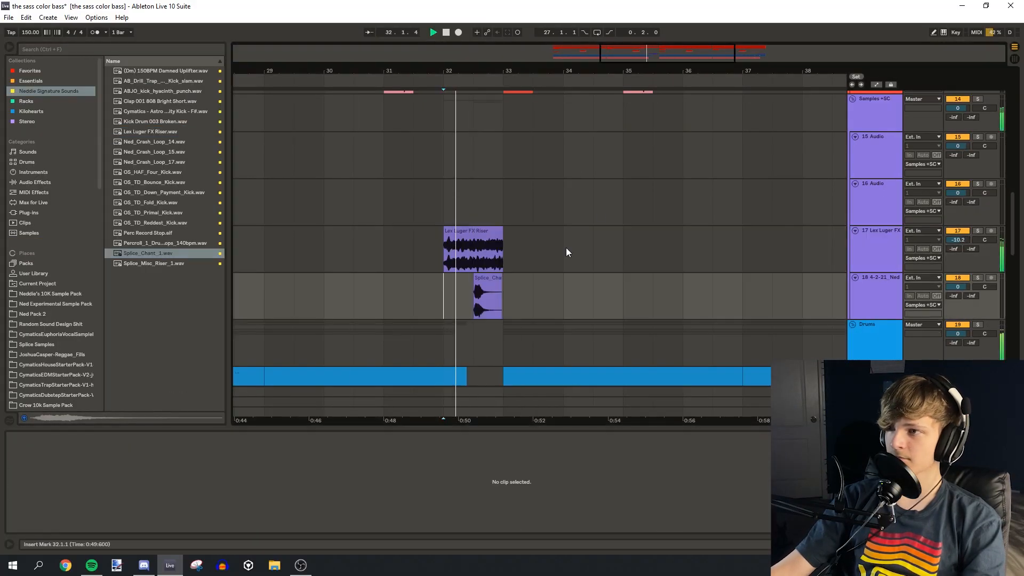
# In Ableton Live, place the Percroll_1 drum loop sample on its own track from 32.3 to bar 33 and solo it.
pyautogui.moveTo(453, 70); pyautogui.dragTo(454, 88)
pyautogui.scroll(-1, 629, 222)
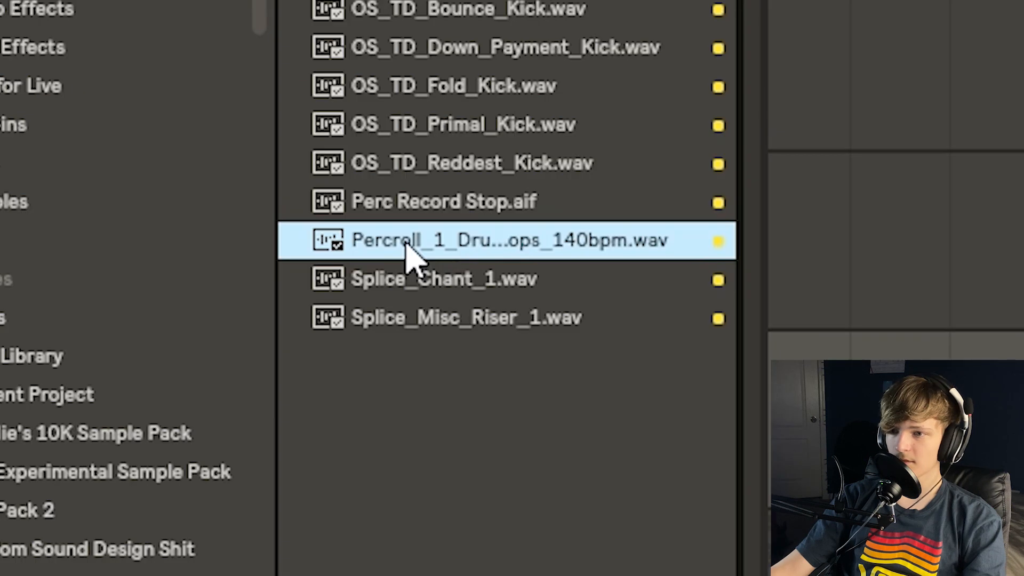
pyautogui.moveTo(137, 244); pyautogui.dragTo(436, 282)
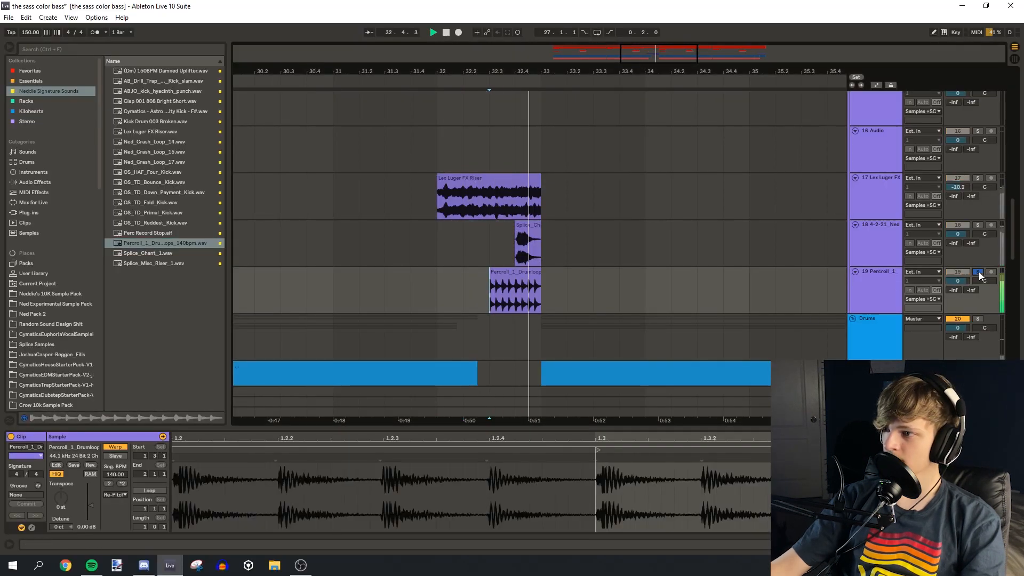
pyautogui.click(978, 273)
# Add the OTT preset to the Percroll track and audition the fill with all tracks.
pyautogui.click(30, 81)
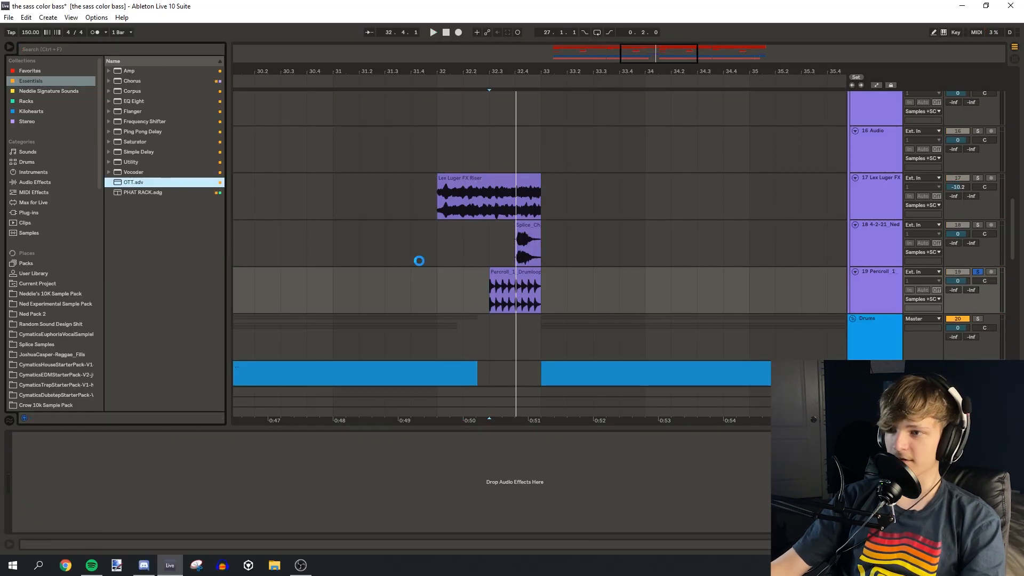
pyautogui.click(438, 299)
pyautogui.press('space')
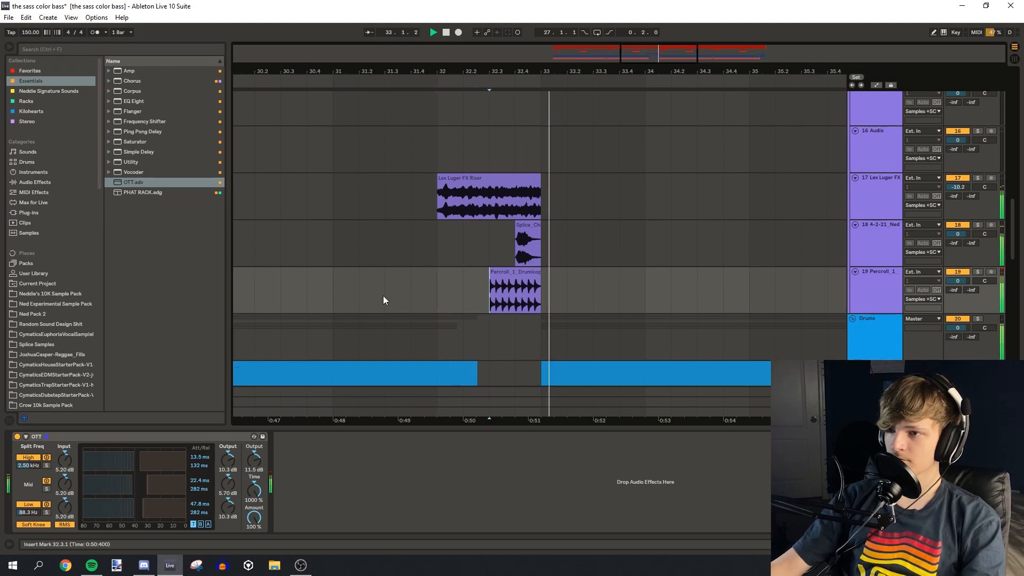